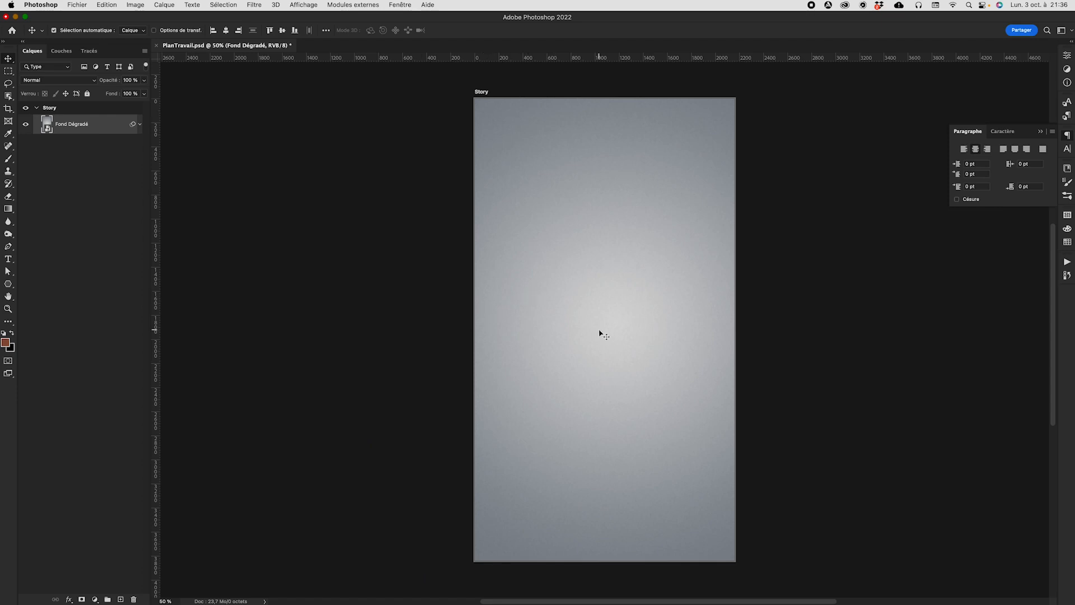
Import femme-detouree.psd as an embedded object in the Story artboard, scaled to 22% in width and height
left_click(77, 5)
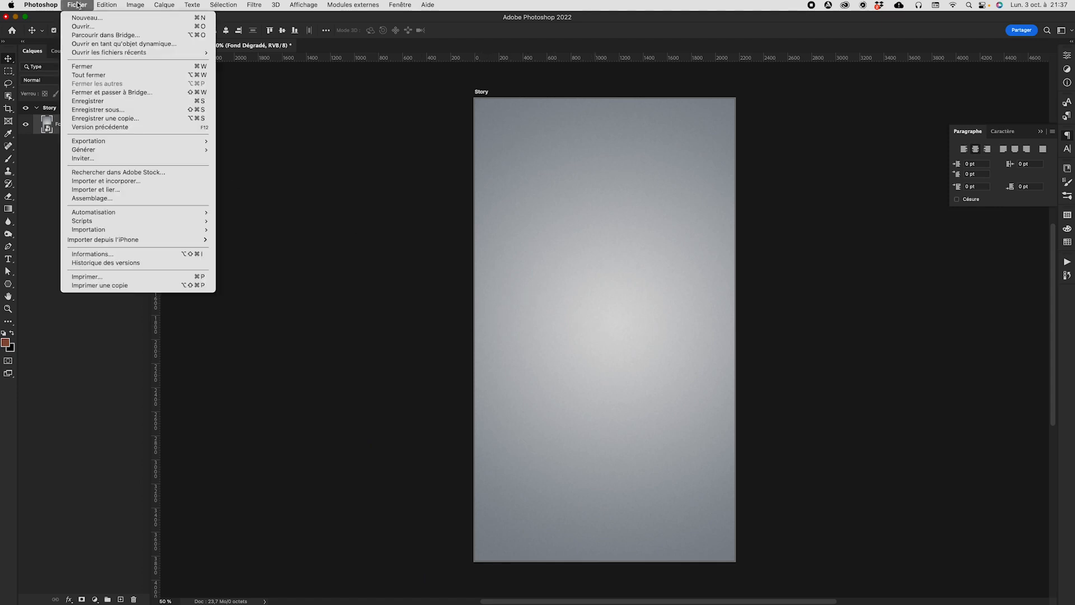
left_click(135, 182)
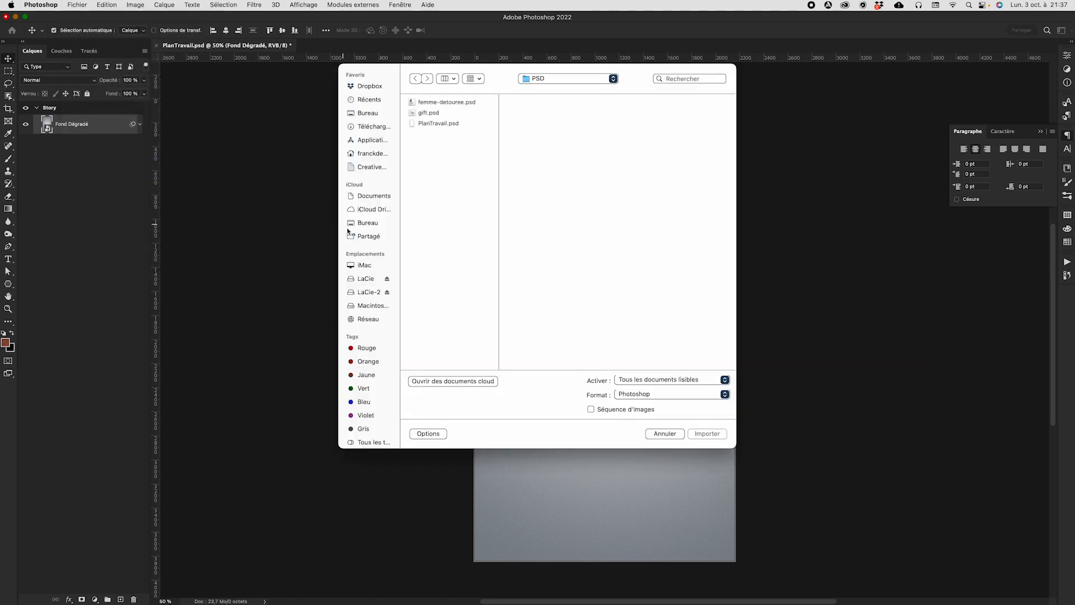
left_click(452, 103)
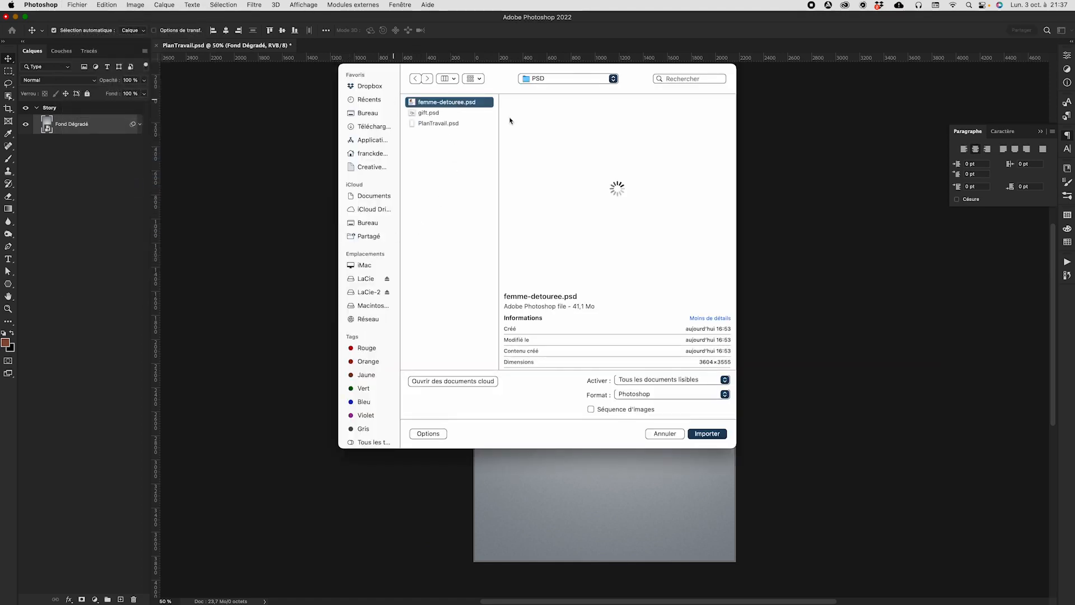
left_click(717, 434)
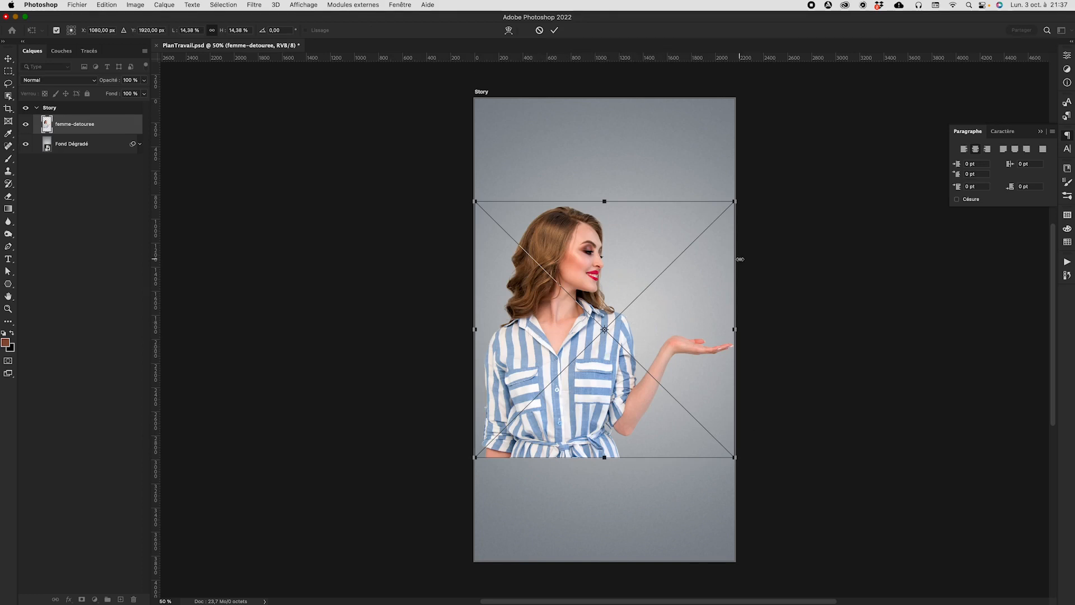
left_click(178, 31)
type("22")
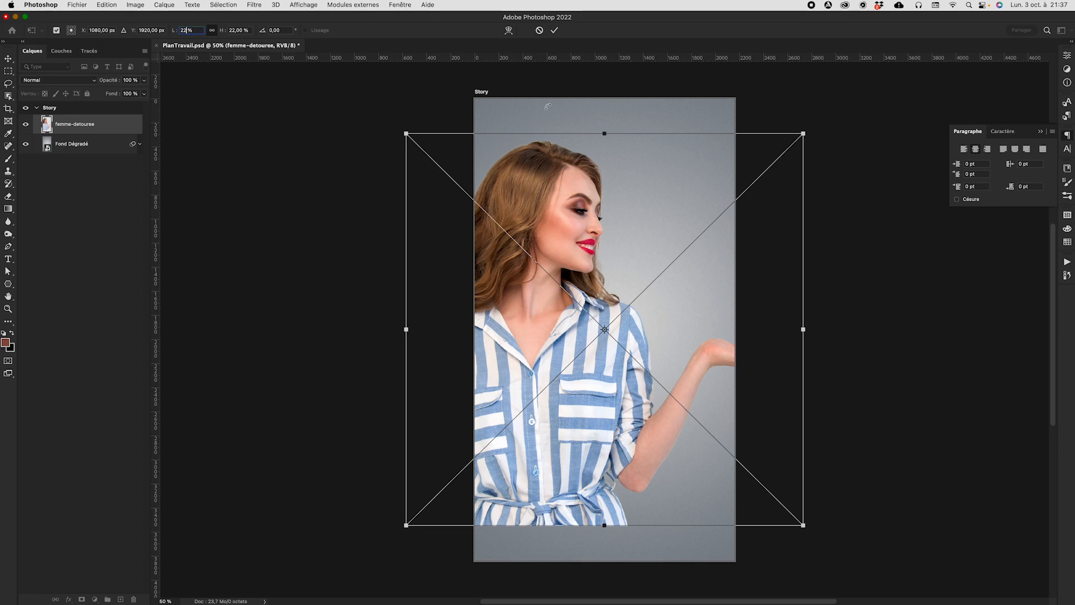
left_click(555, 31)
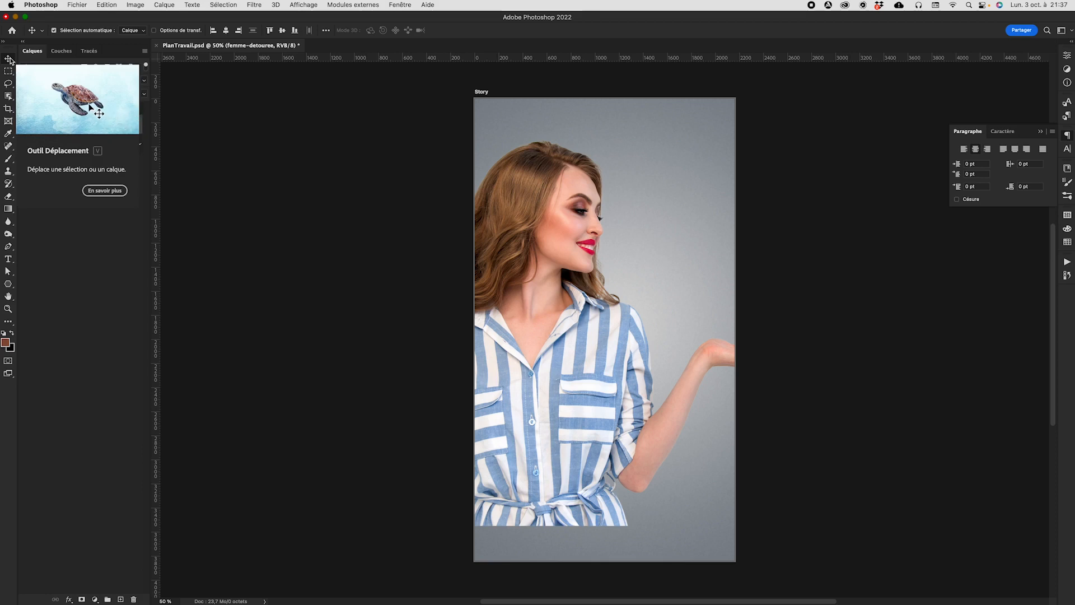
Move the woman down and left so her waist meets the artboard's bottom edge, and save the document
left_click_drag(572, 242, 520, 279)
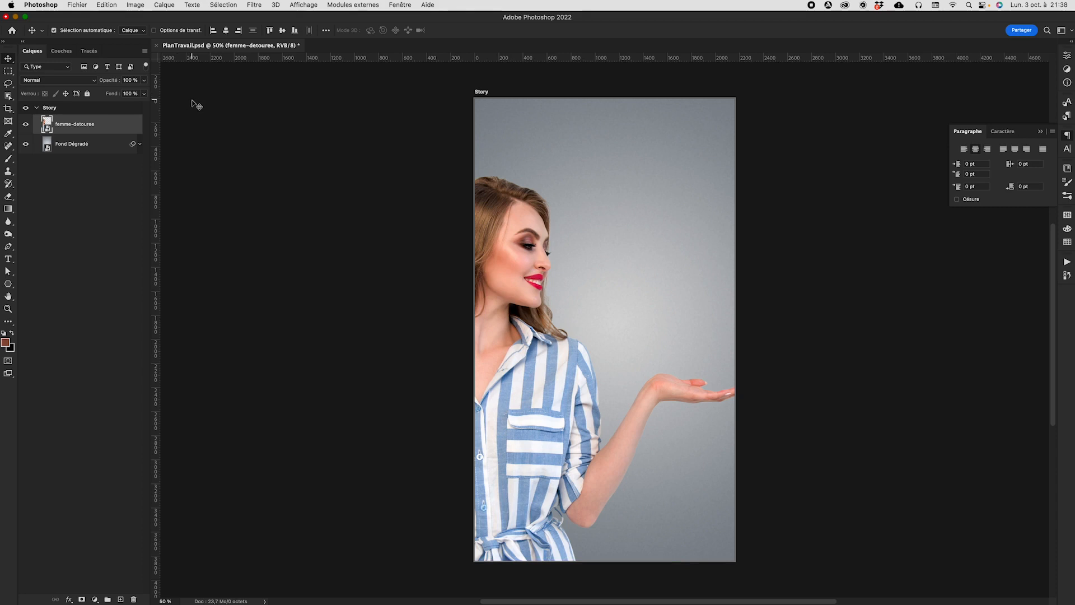
key("super+s")
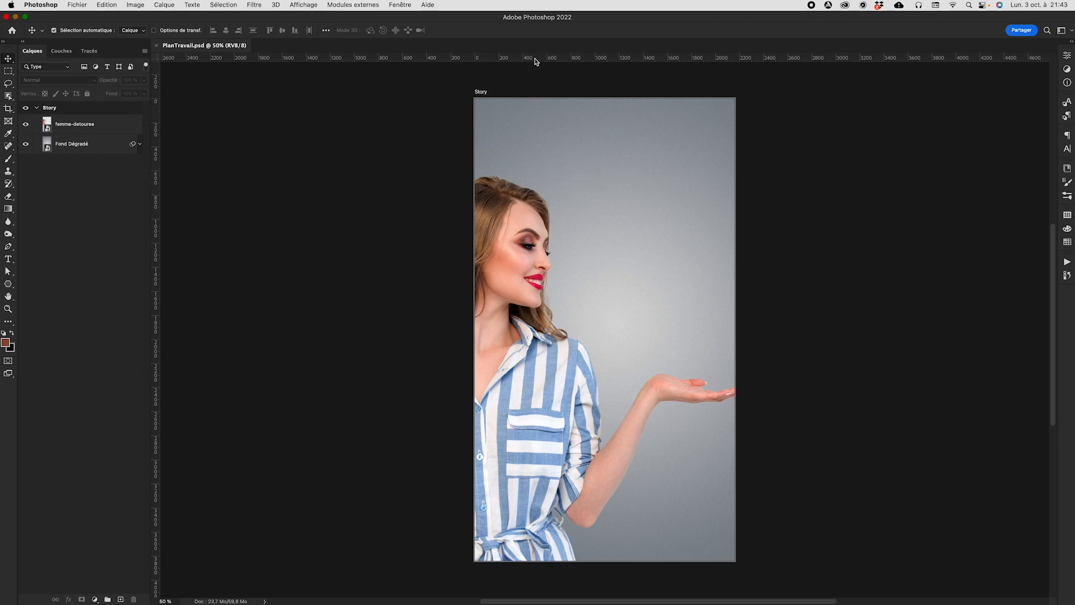
Place a horizontal ruler guide across the upper part of the artboard, just above the woman's head
left_click(304, 5)
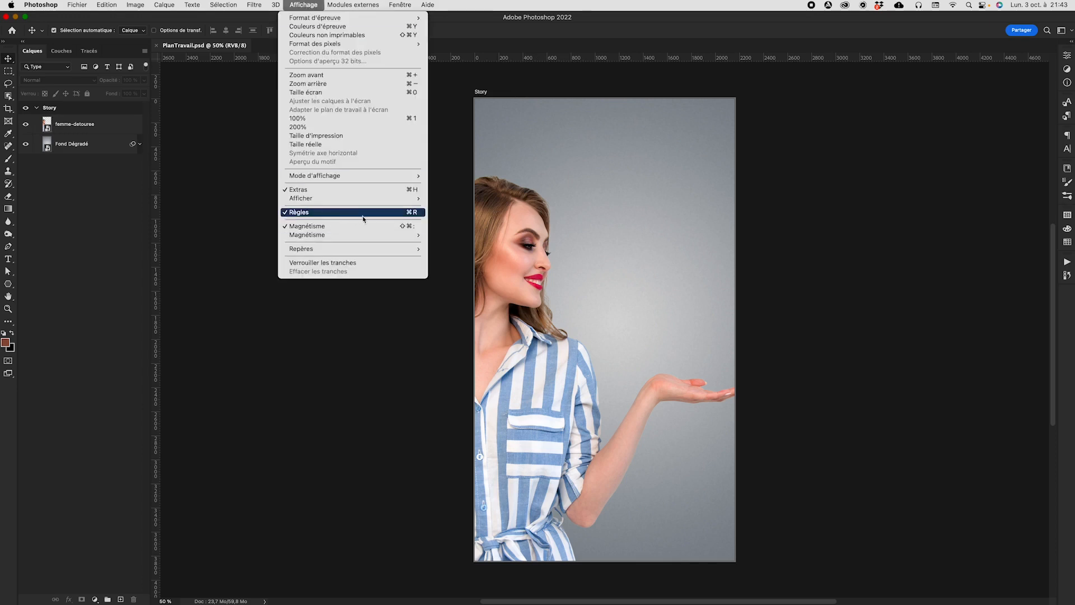
left_click(574, 60)
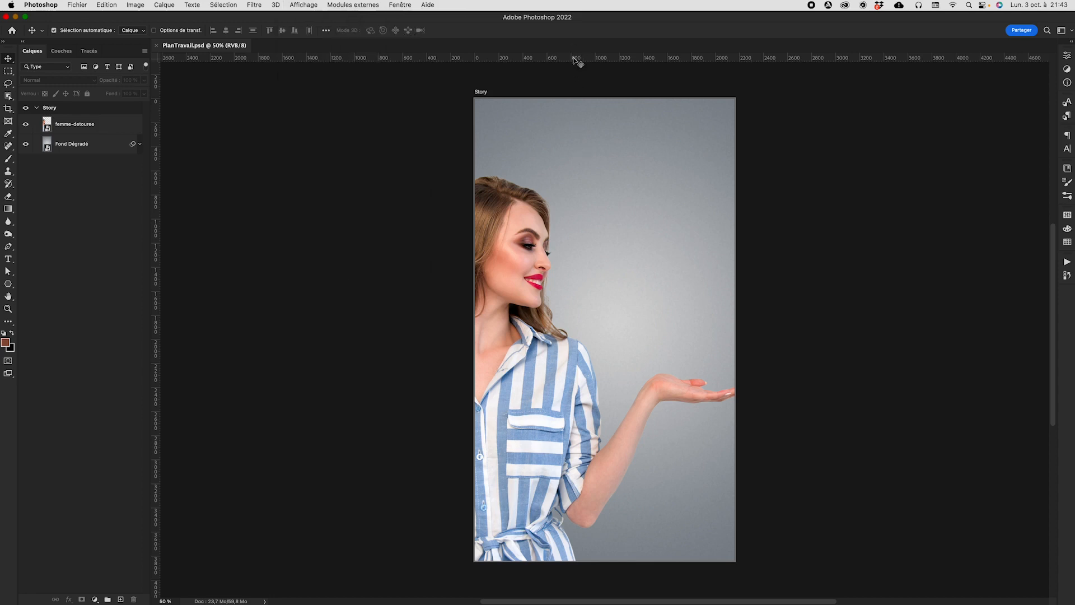
left_click(582, 59)
left_click_drag(582, 59, 589, 125)
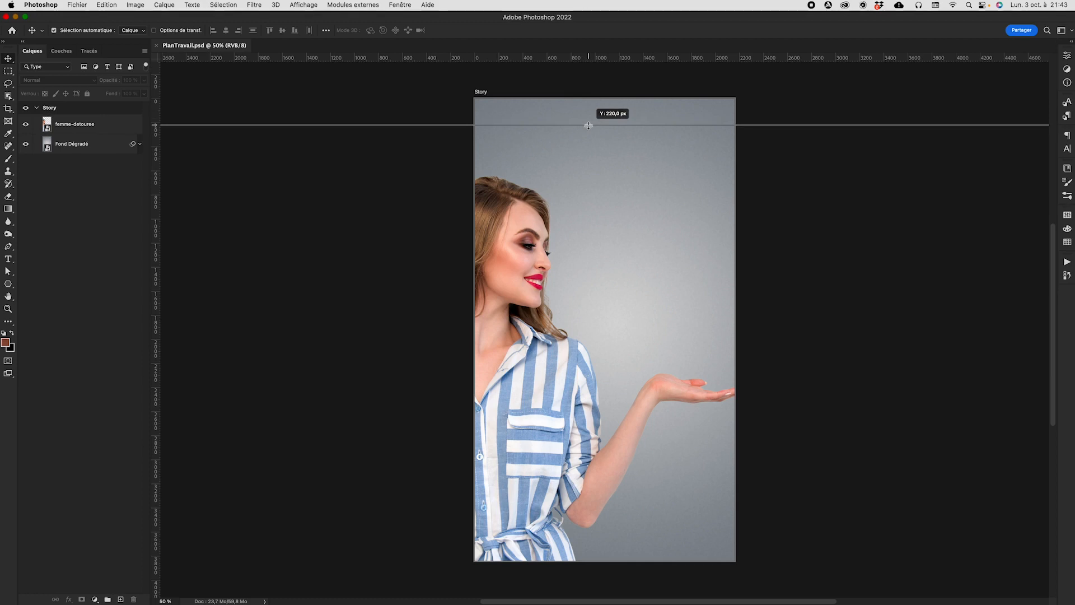
left_click_drag(588, 125, 591, 159)
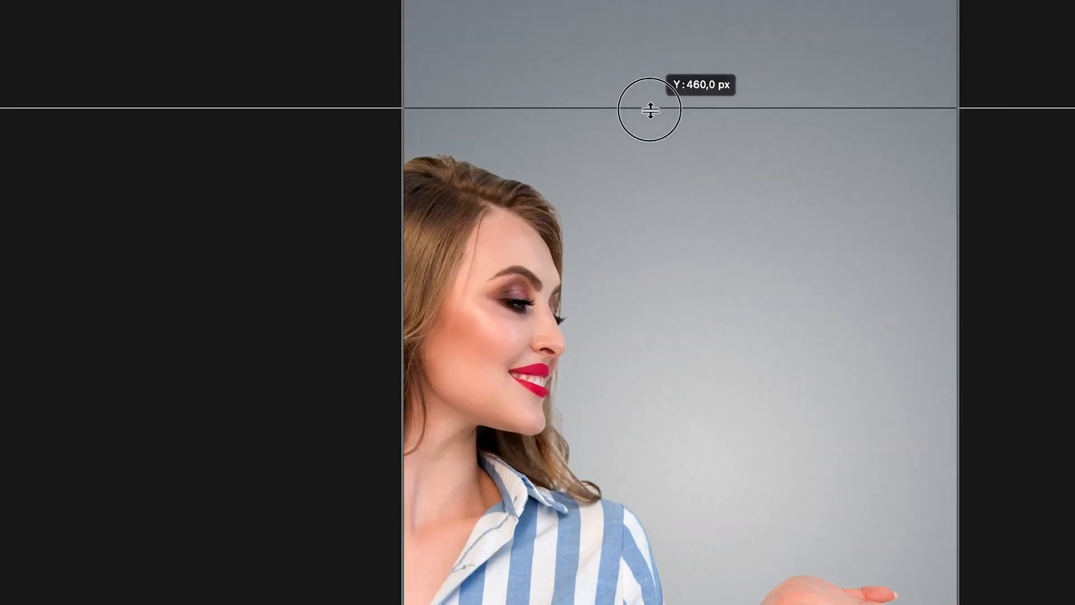
left_click_drag(650, 120, 651, 120)
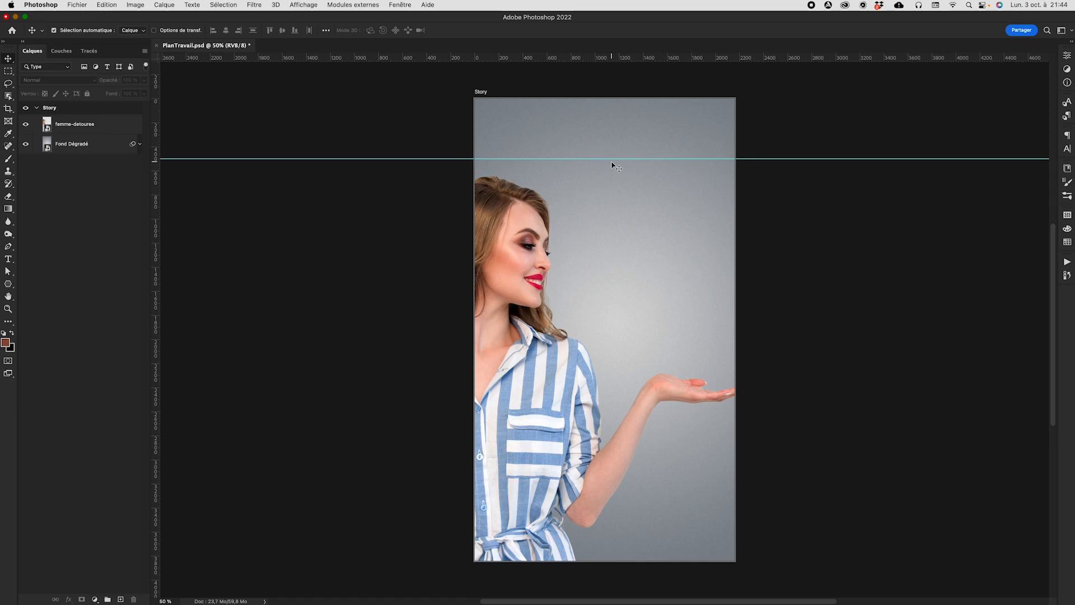
Place a second horizontal guide across the lower part of the artboard, just above the woman's elbow
left_click_drag(601, 57, 656, 502)
scroll(656, 505, "down", 3)
scroll(656, 502, "up", 8)
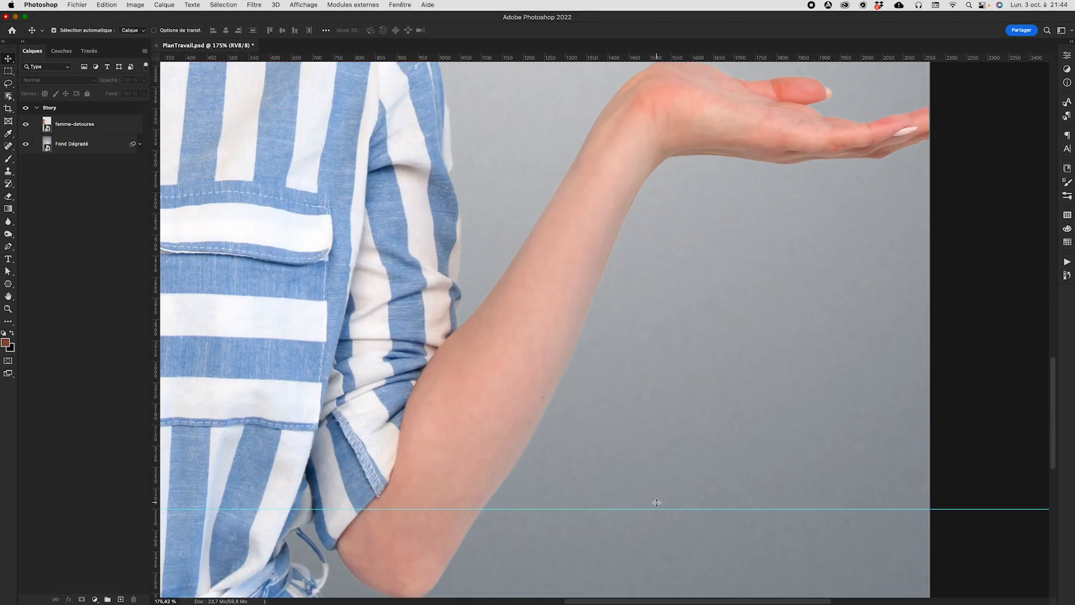
scroll(657, 502, "down", 4)
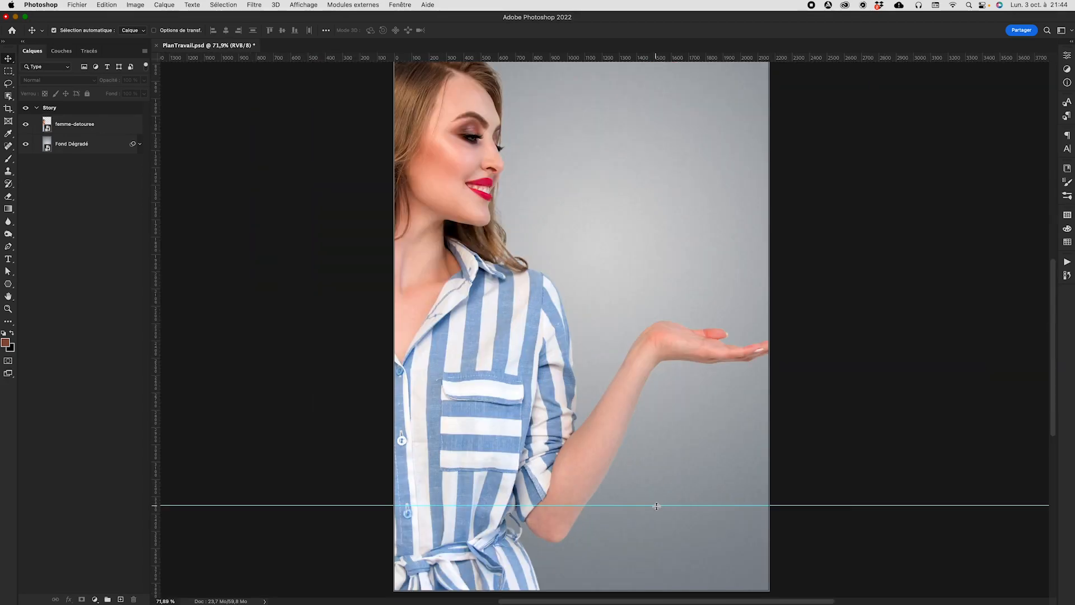
left_click_drag(656, 505, 657, 503)
scroll(656, 504, "up", 4)
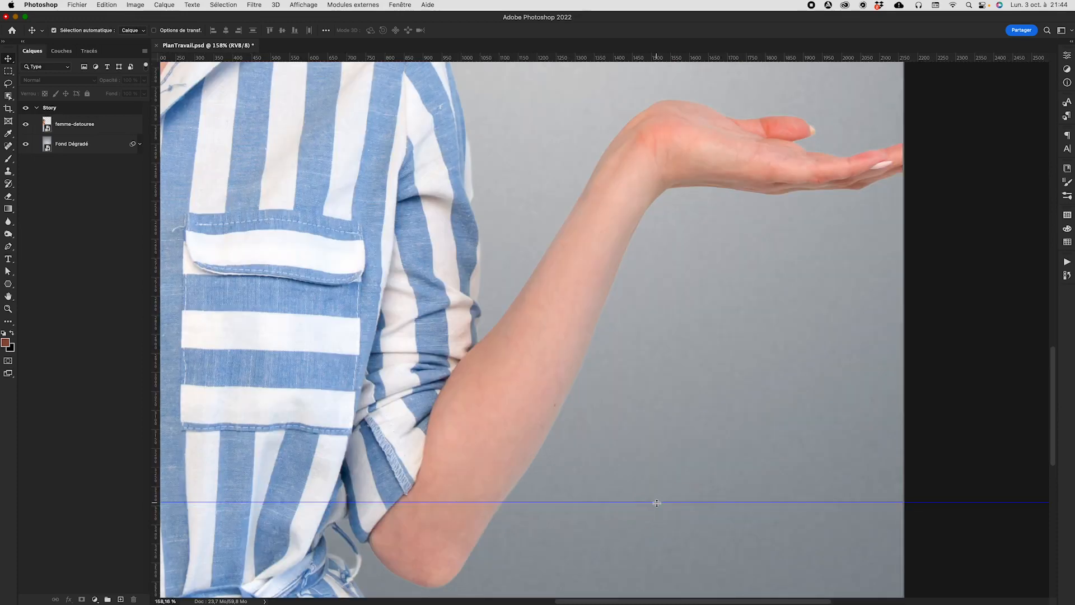
key("super+minus")
key("super+minus")
key("super+minus")
key("super+minus")
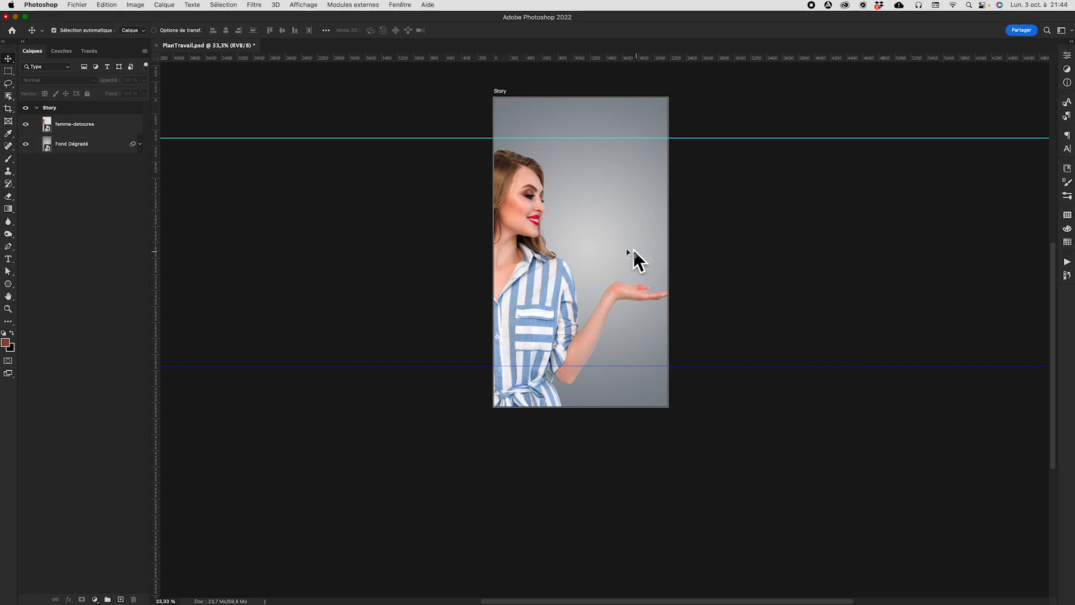
Import gift.psd as an embedded object above the femme-detouree layer
left_click(78, 127)
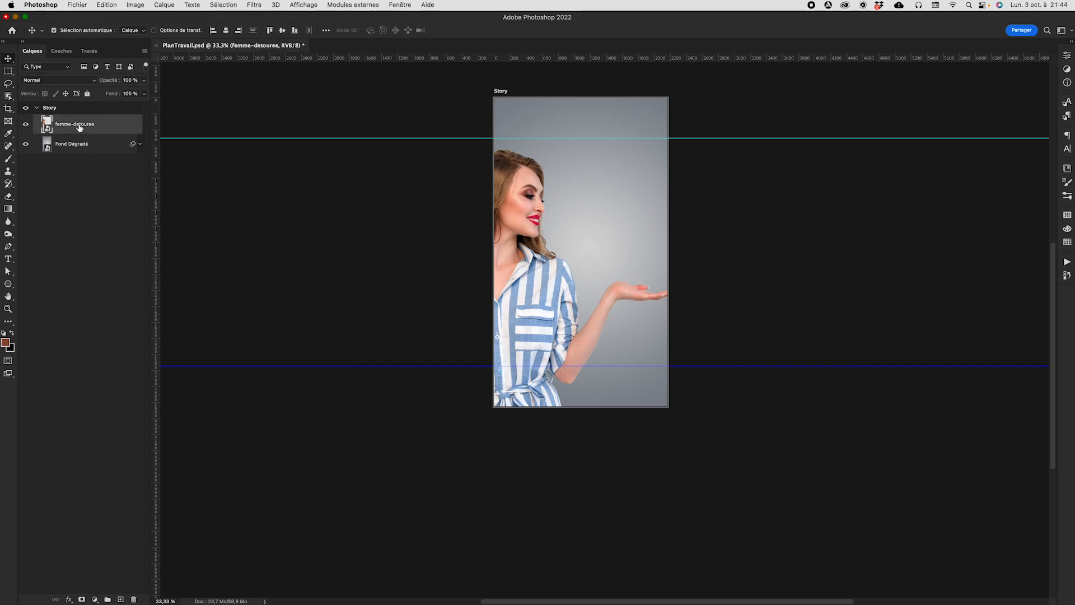
left_click(77, 5)
left_click(128, 181)
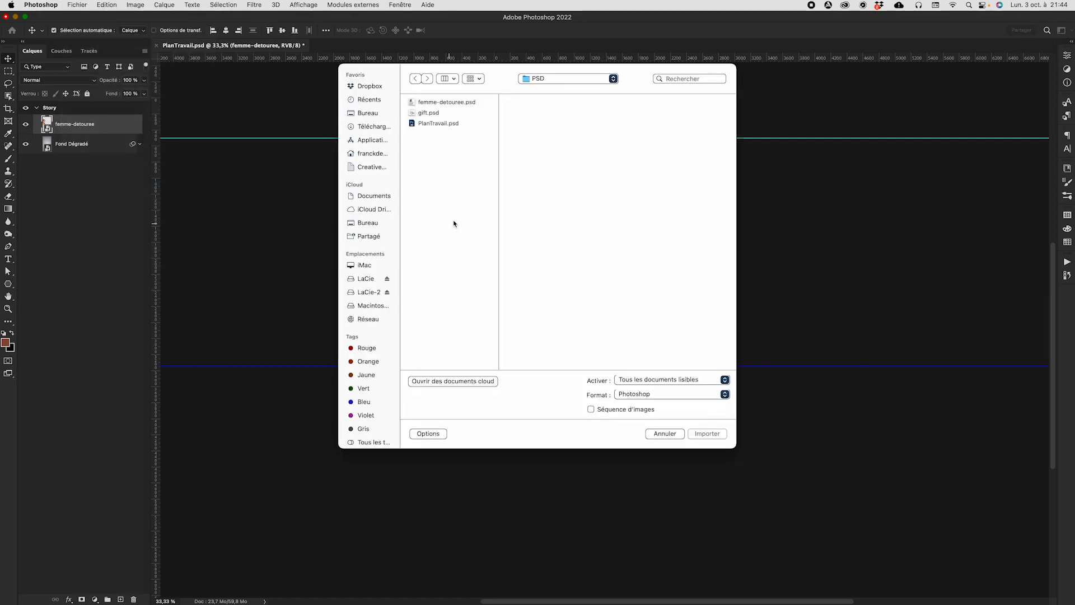
left_click(431, 114)
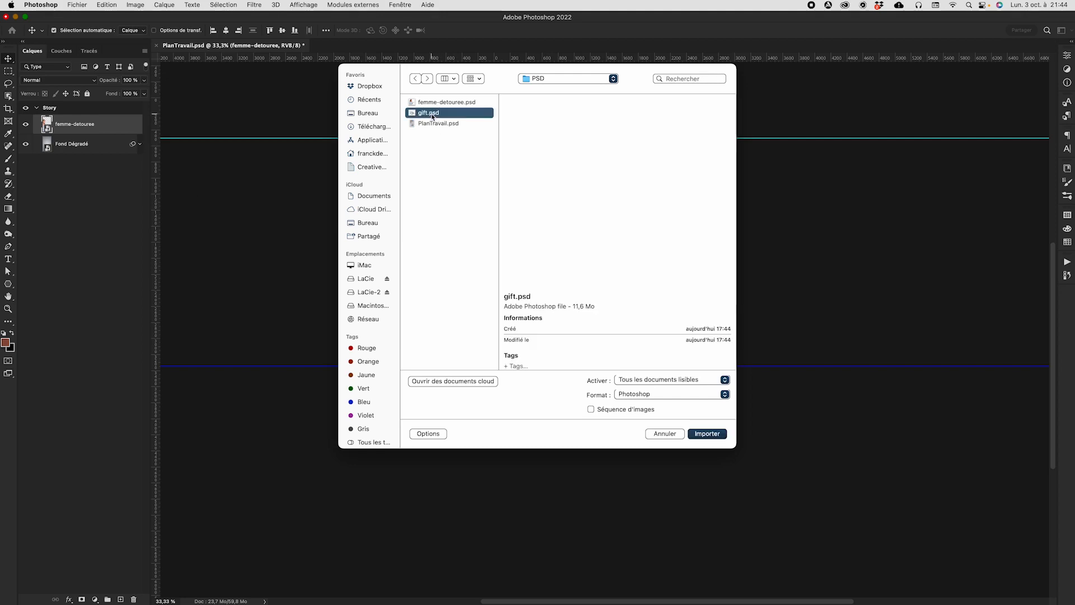
left_click(709, 434)
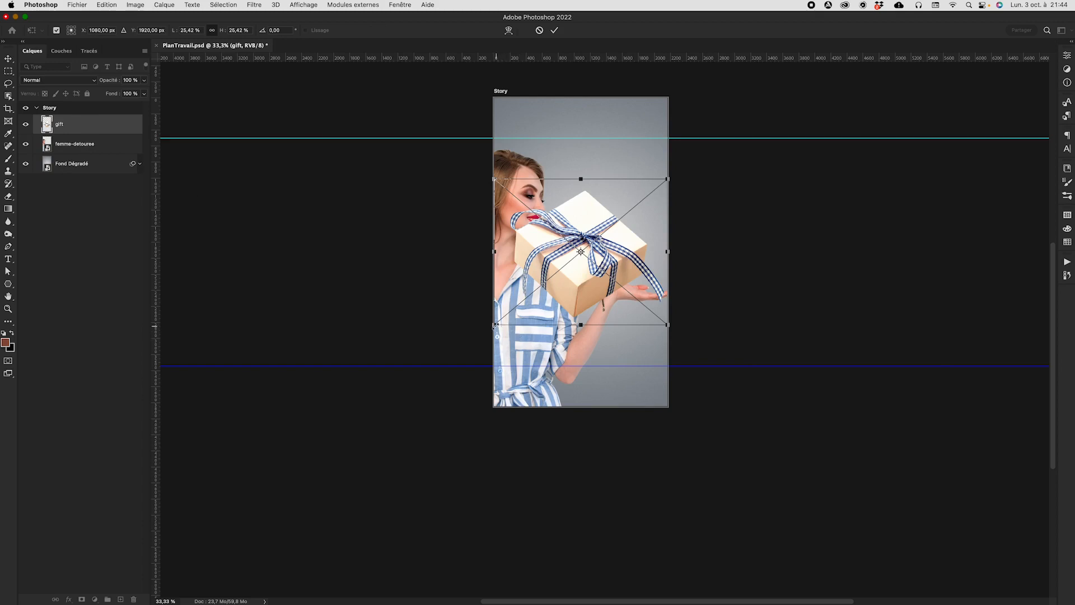
Scale the gift to about 11.8% and set it on the open palm, shifting the woman slightly left beneath it
left_click_drag(495, 324, 580, 270)
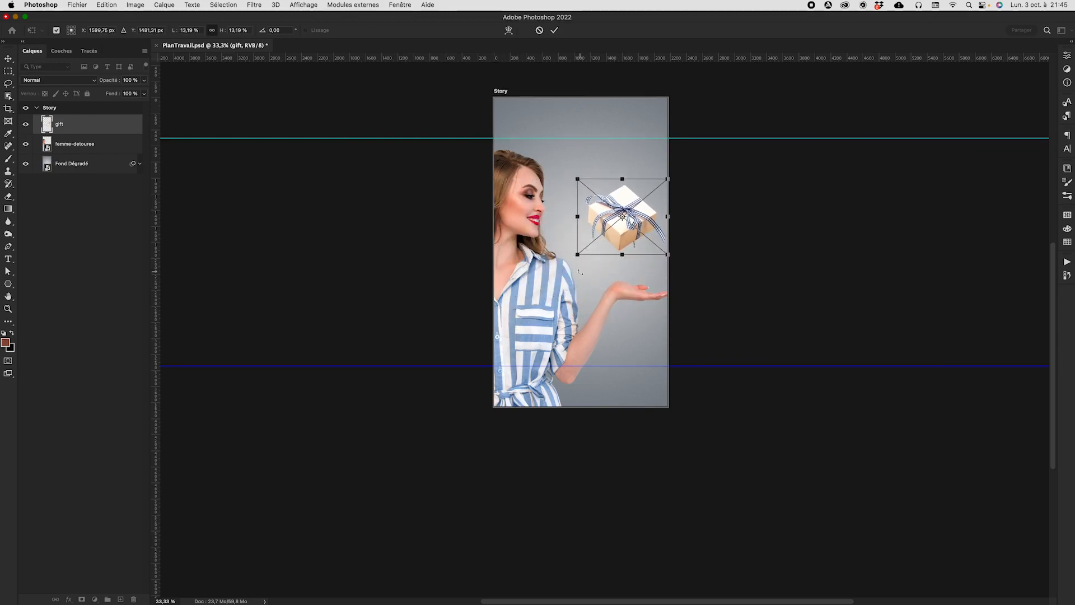
left_click_drag(622, 238, 632, 273)
left_click_drag(678, 214, 649, 232)
mouse_move(631, 271)
left_mouse_down()
mouse_move(680, 263)
mouse_move(621, 262)
mouse_move(577, 221)
mouse_move(638, 266)
left_mouse_up()
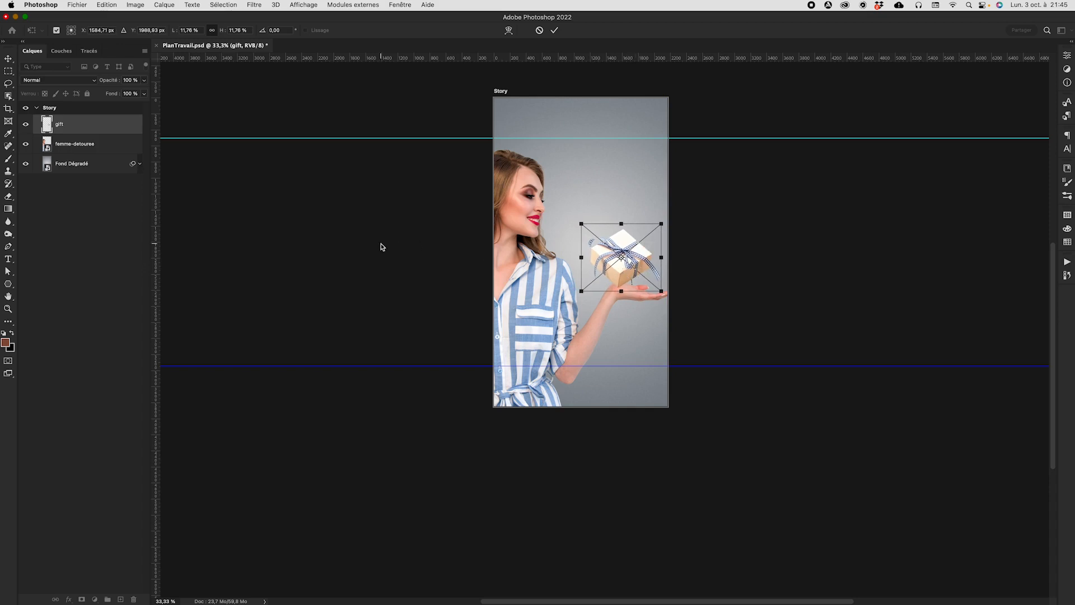
left_click(92, 144)
left_click_drag(579, 349, 568, 347)
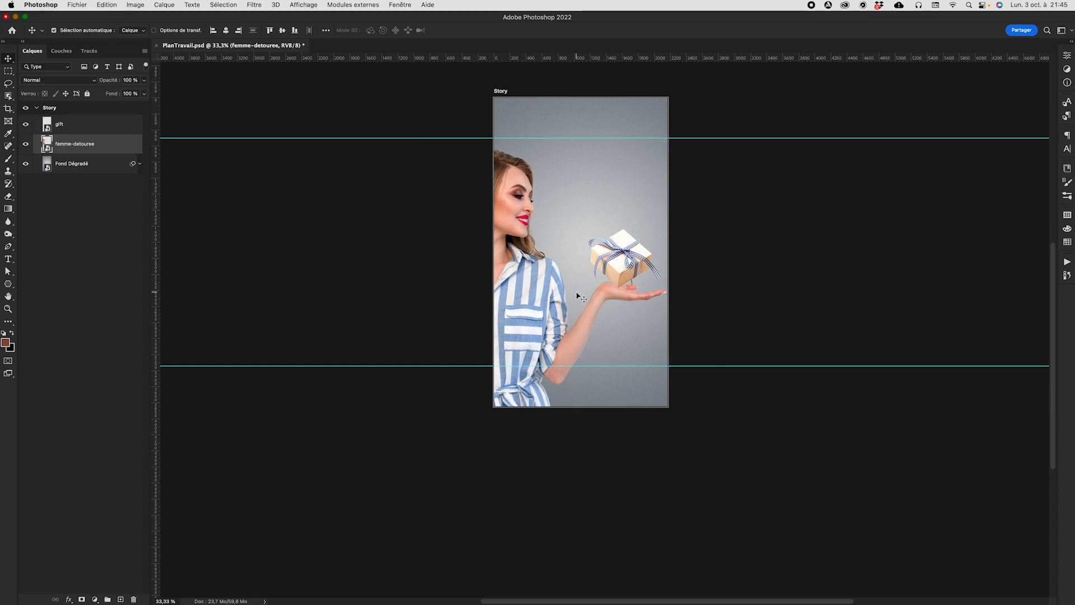
Group the gift and femme-detouree layers into a new layer group named FemmeCadeau
left_click(77, 127)
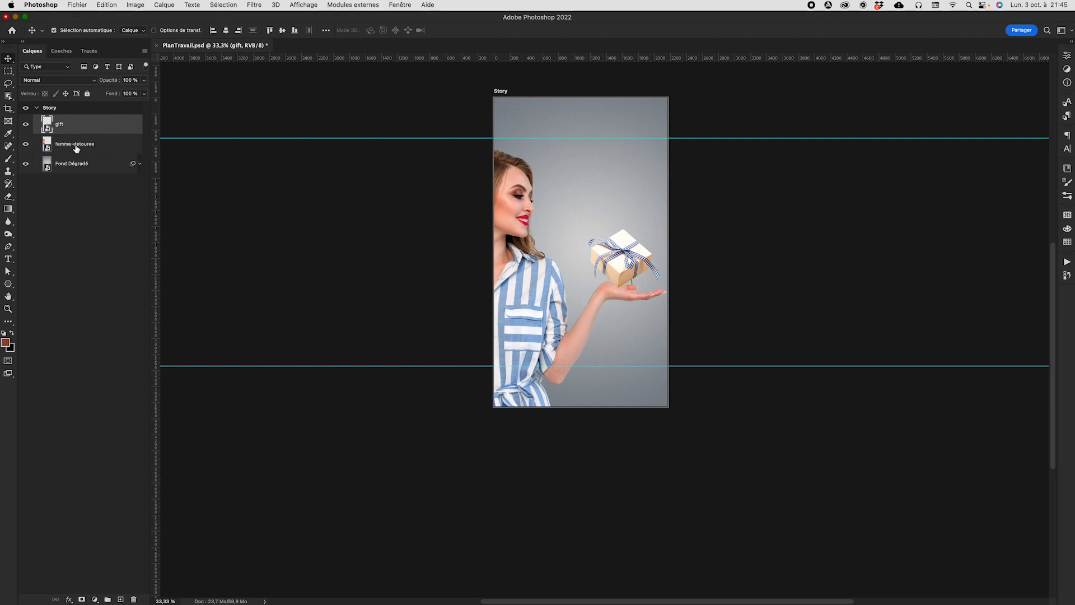
left_click(84, 148, "shift")
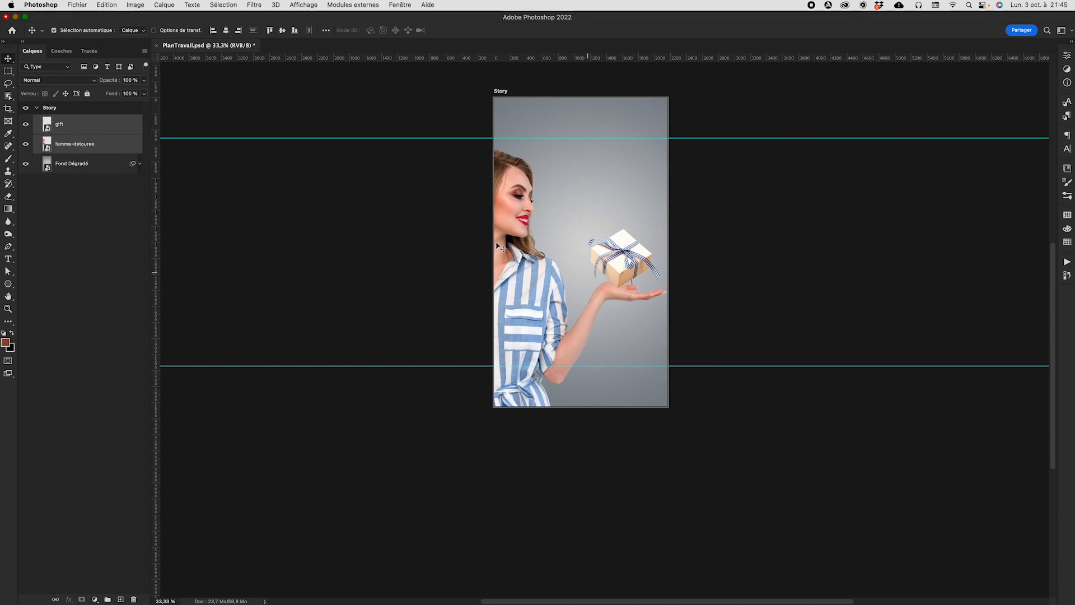
left_click(95, 150)
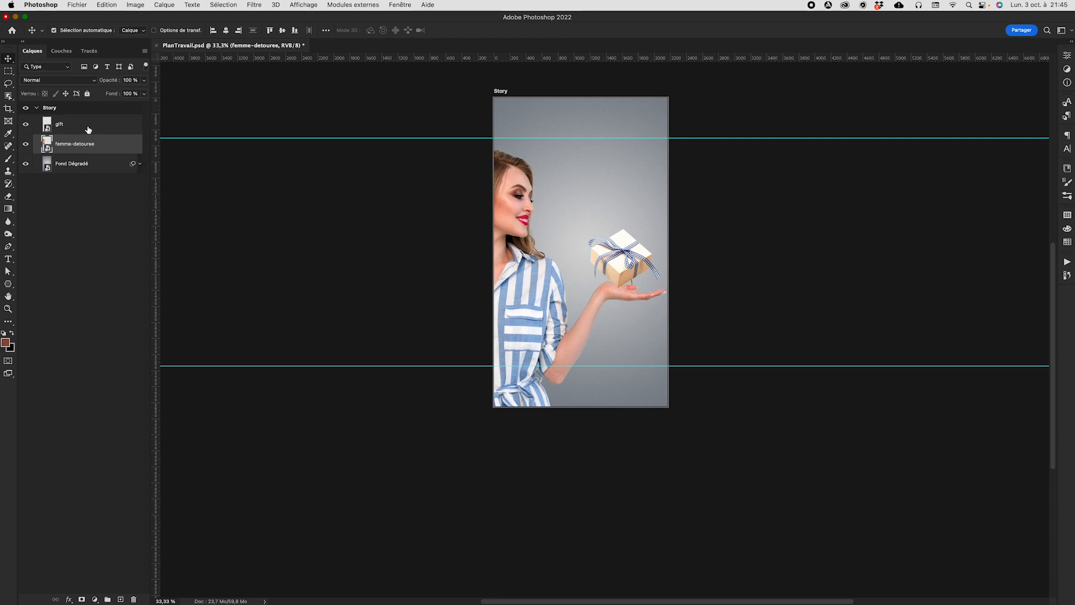
left_click(88, 130, "shift")
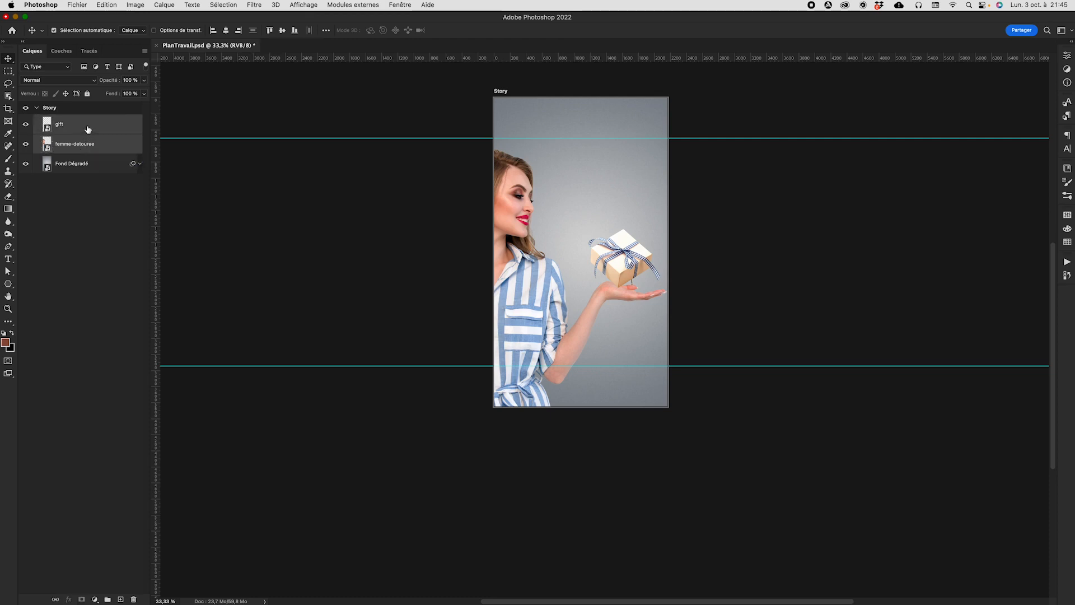
right_click(88, 129)
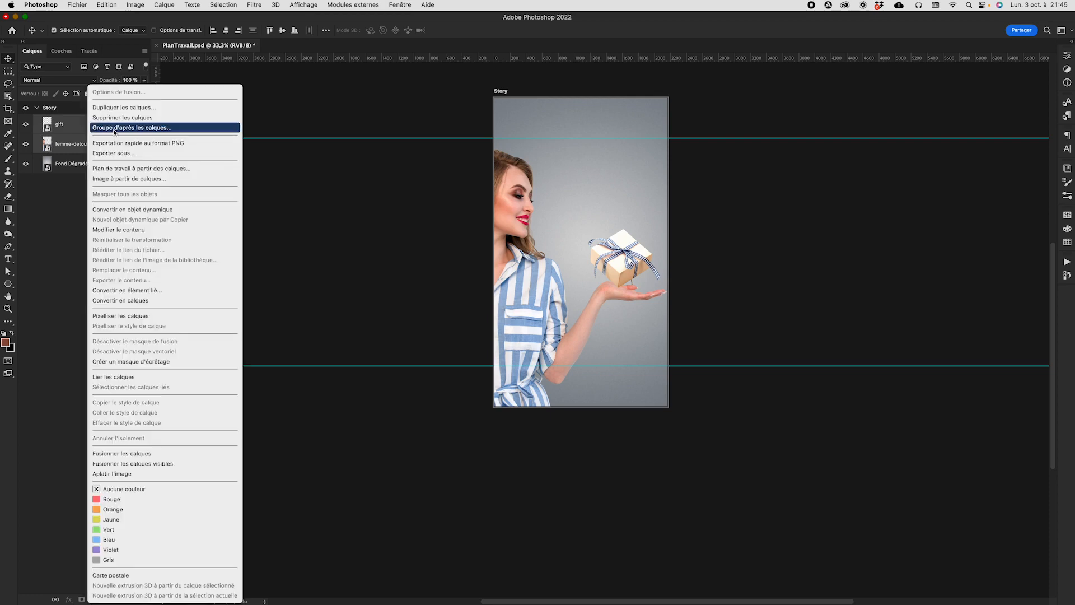
left_click(114, 130)
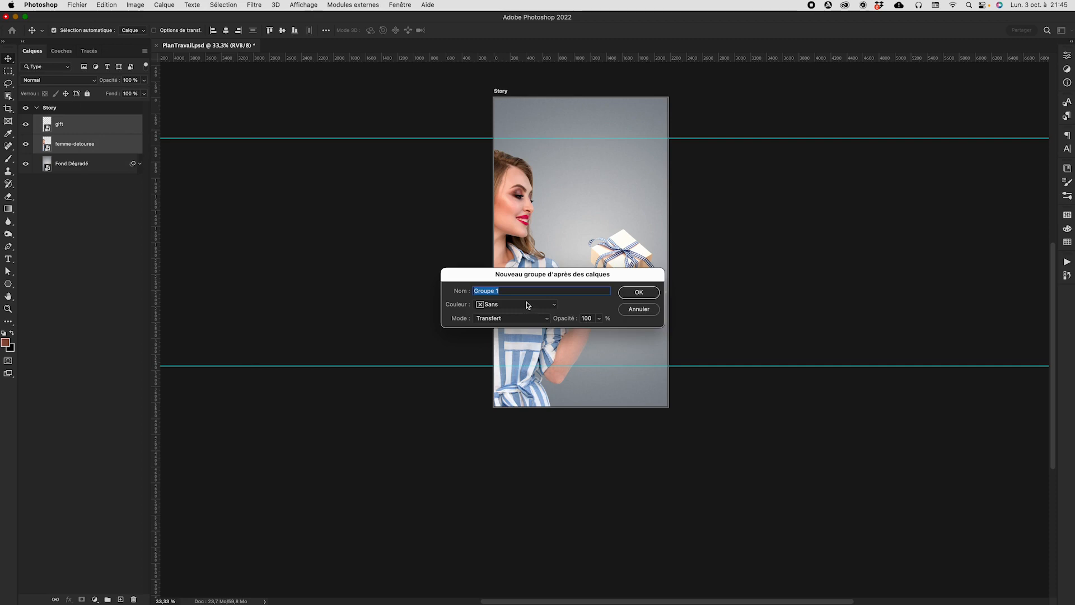
type("FemmeCadeau")
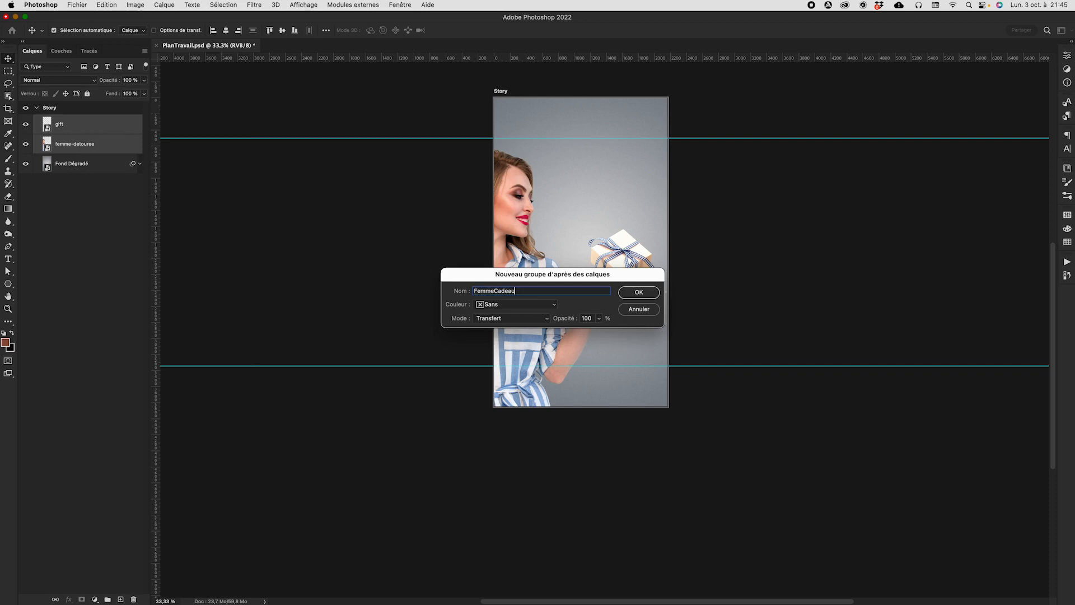
key("Return")
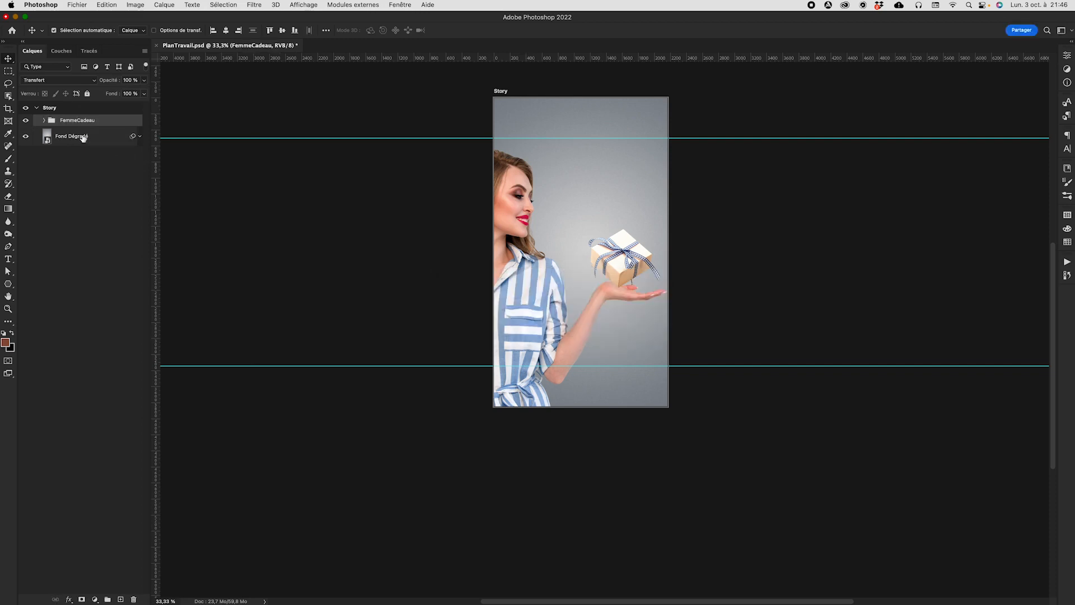
left_click(546, 311)
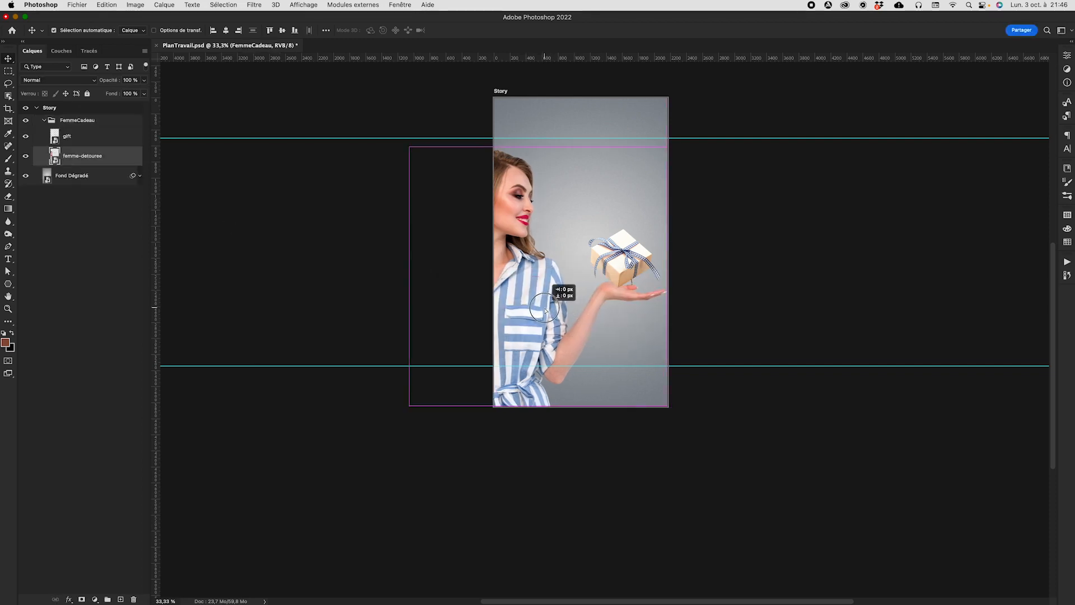
key("super+shift+g")
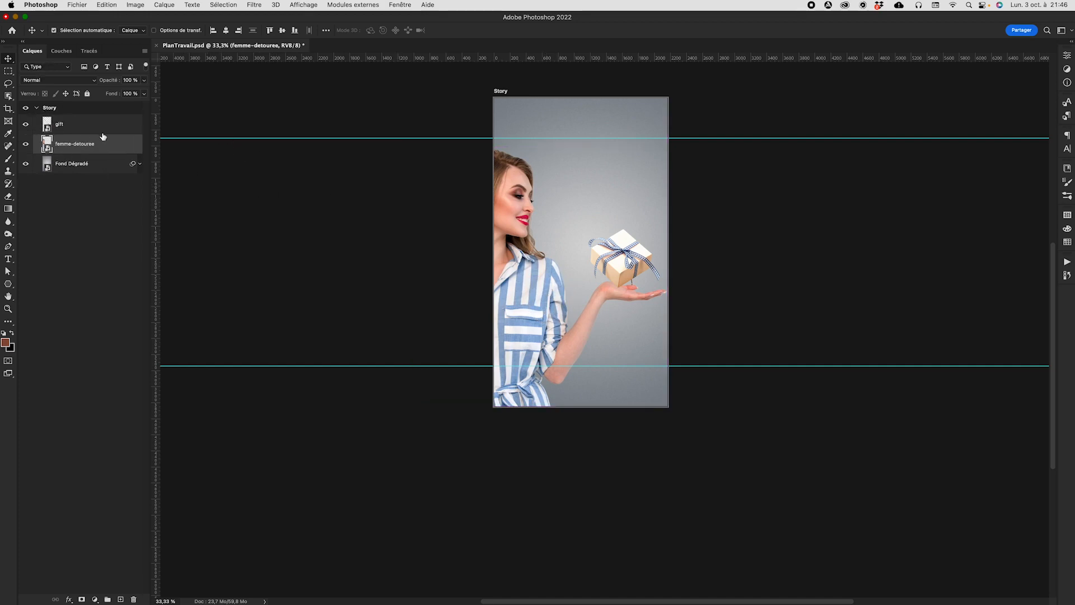
key("super+z")
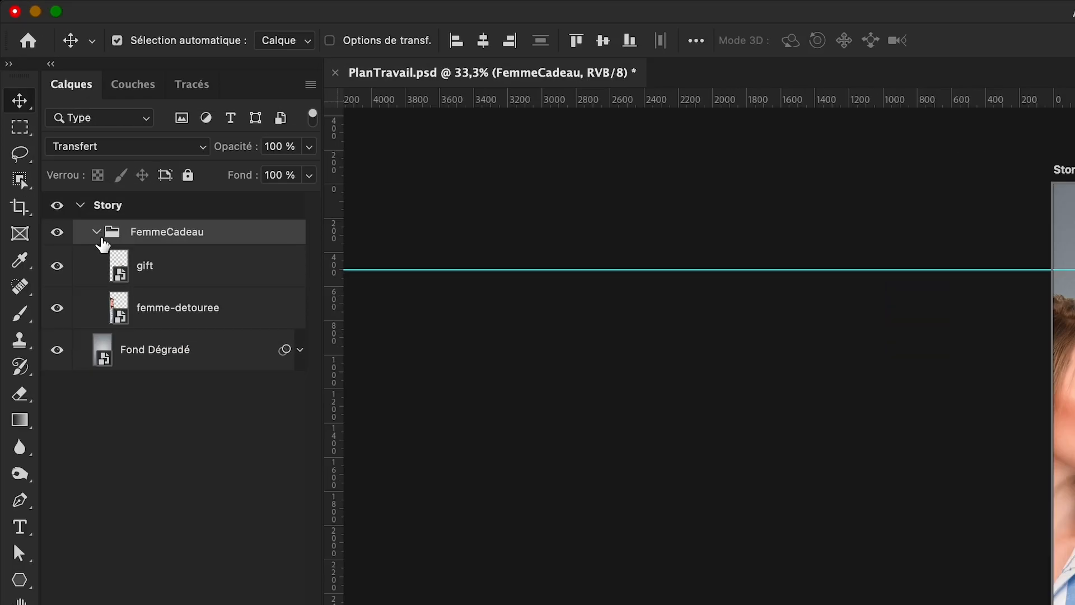
Set the Move tool's automatic selection target to Groupe and turn automatic selection off
left_click(44, 121)
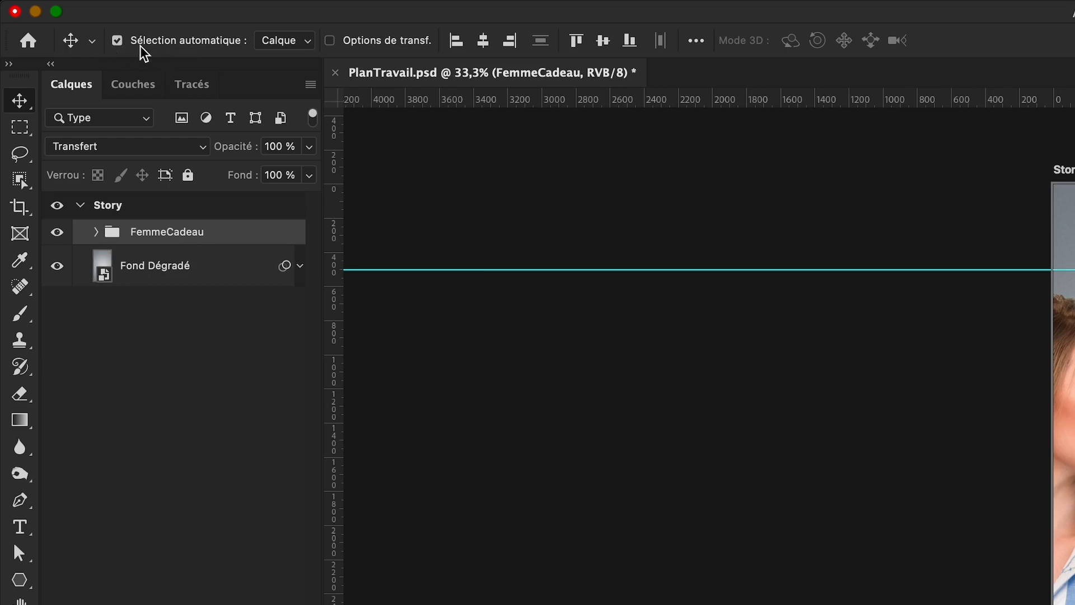
left_click(309, 43)
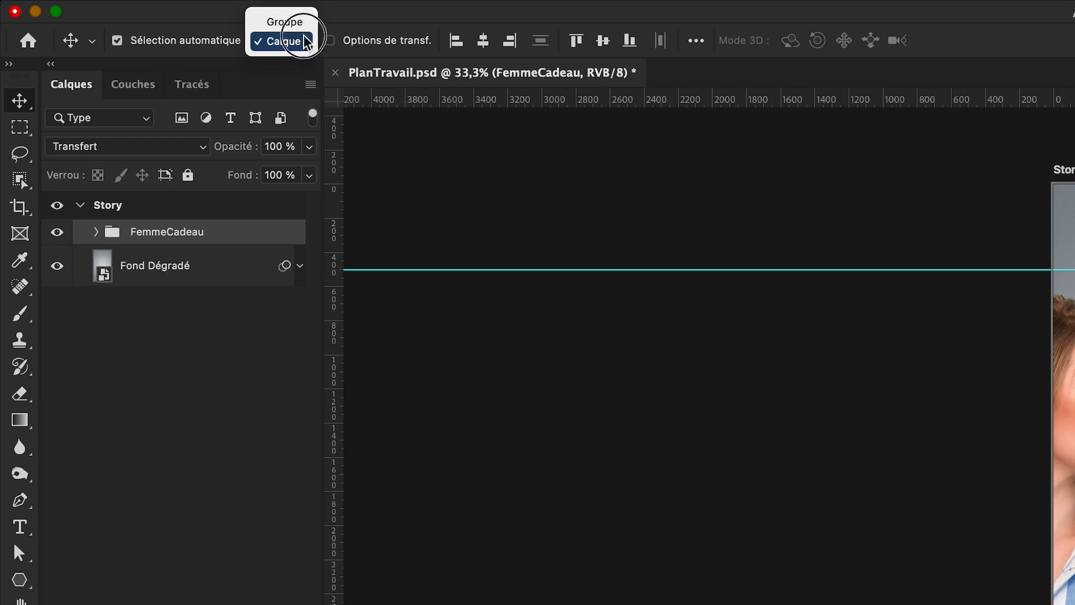
left_click(297, 21)
left_click(295, 44)
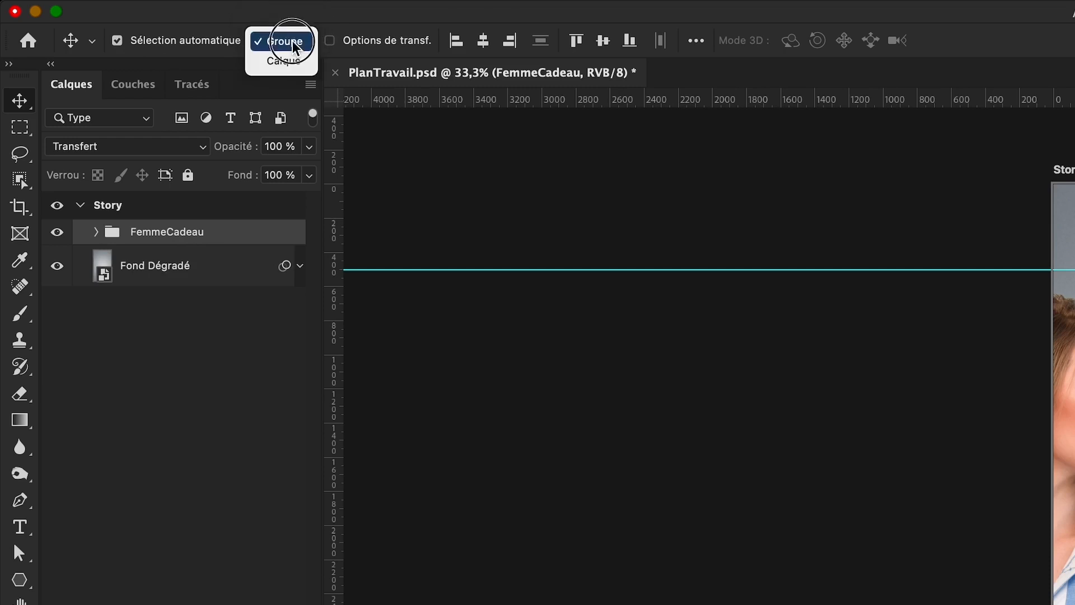
left_click(288, 37)
left_click(118, 41)
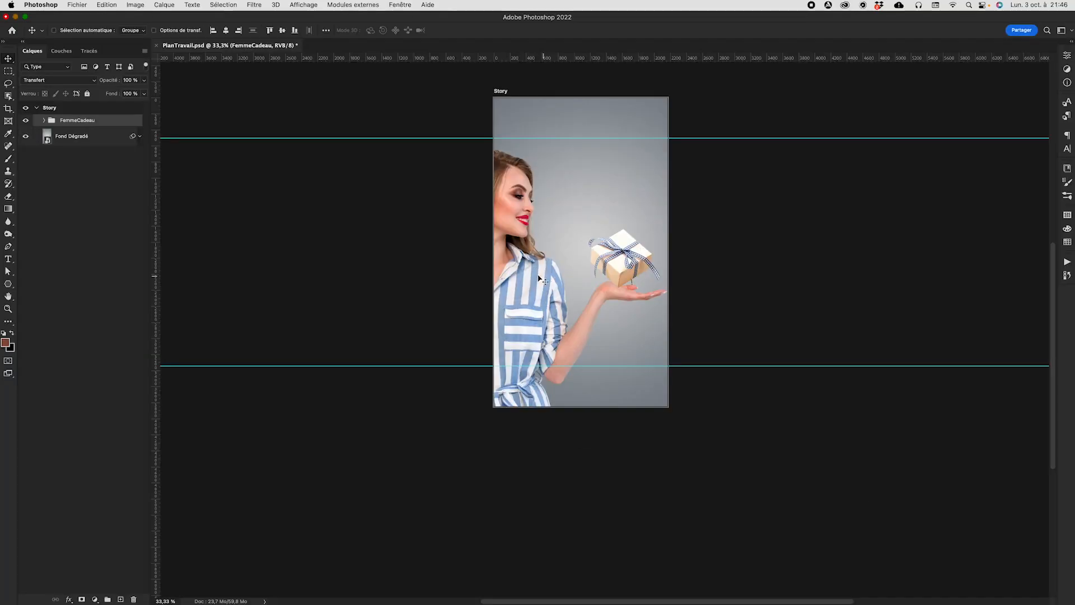
Shift the FemmeCadeau group slightly right, and reposition the femme-detouree layer alone so the woman meets the artboard's left edge
left_click_drag(541, 278, 551, 276)
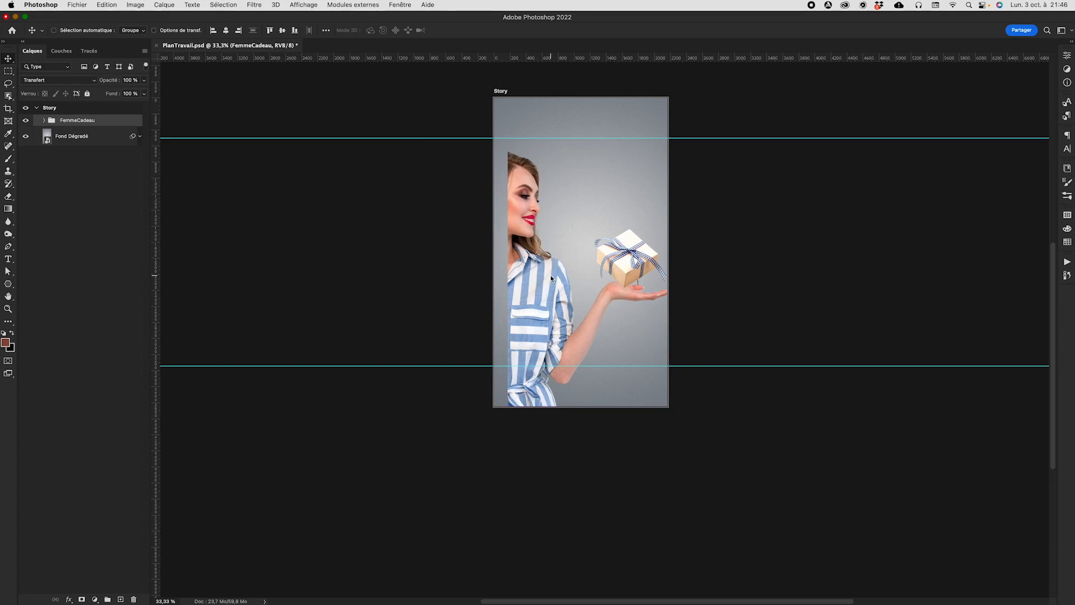
left_click(45, 120)
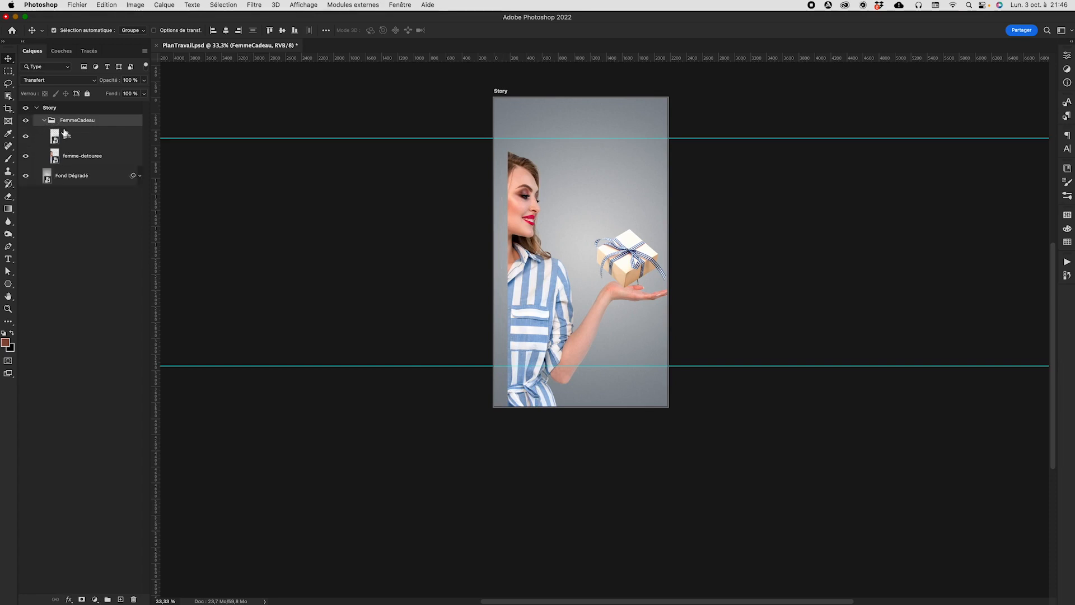
key("super+plus")
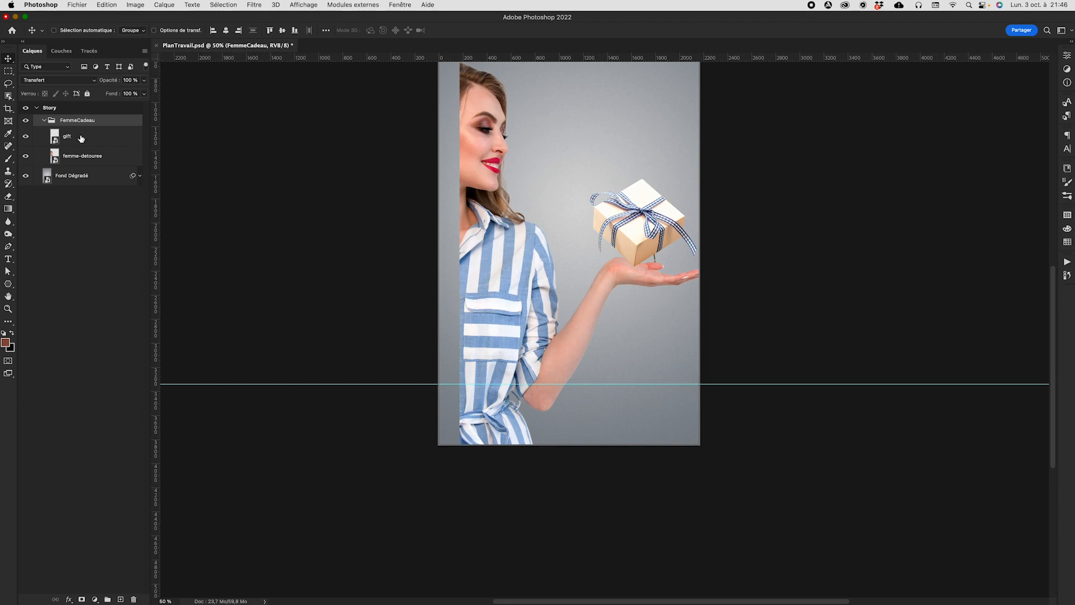
left_click(77, 159)
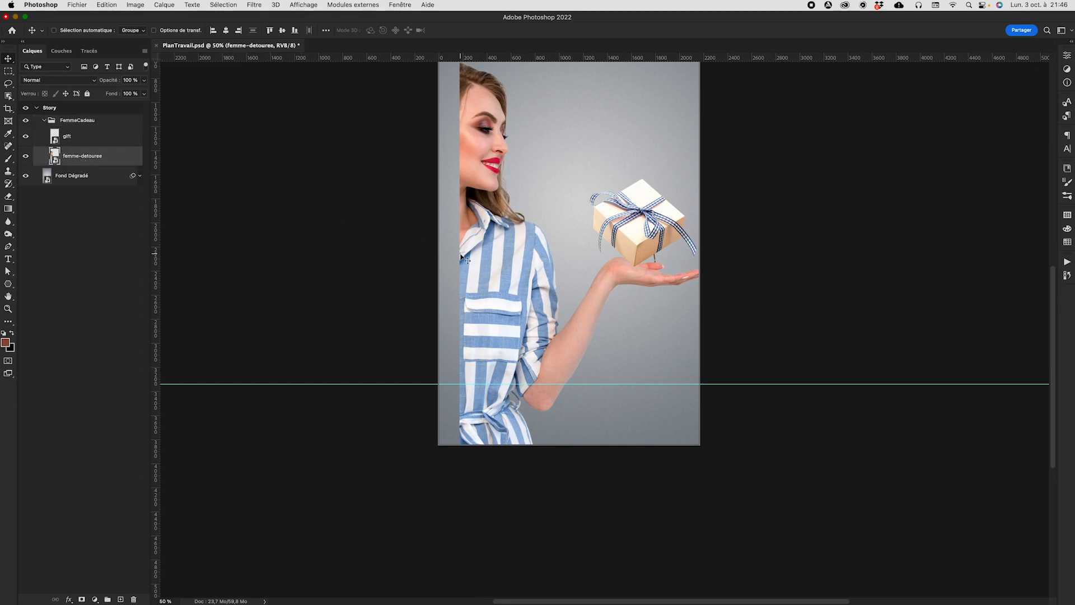
mouse_move(465, 255)
left_mouse_down()
mouse_move(488, 255)
mouse_move(479, 257)
left_mouse_up()
Nudge the gift layer slightly right above the open palm and collapse the FemmeCadeau group
left_click(107, 137)
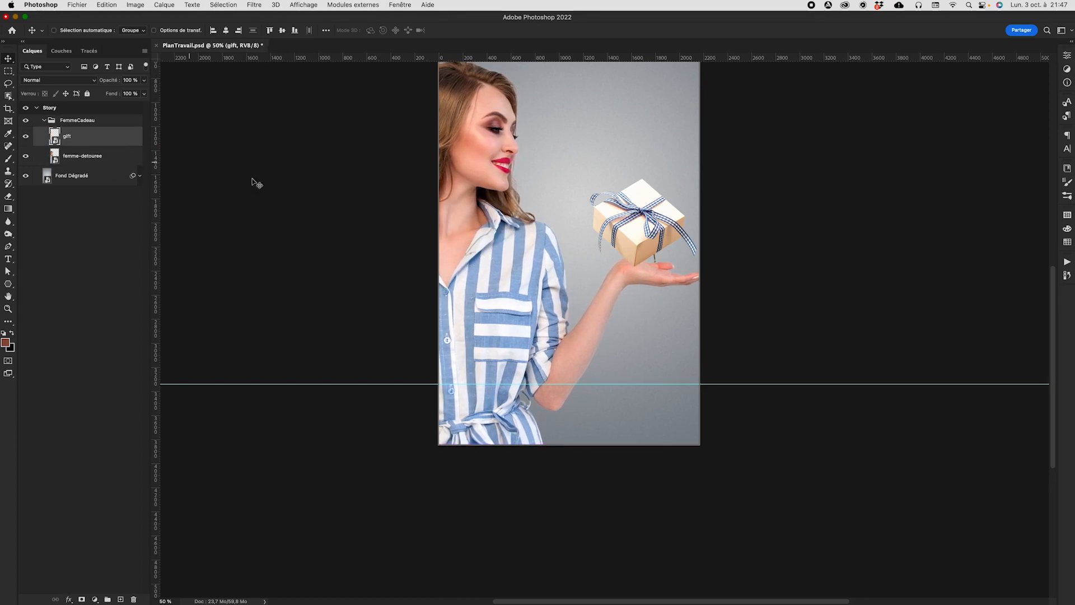
left_click_drag(647, 246, 653, 244)
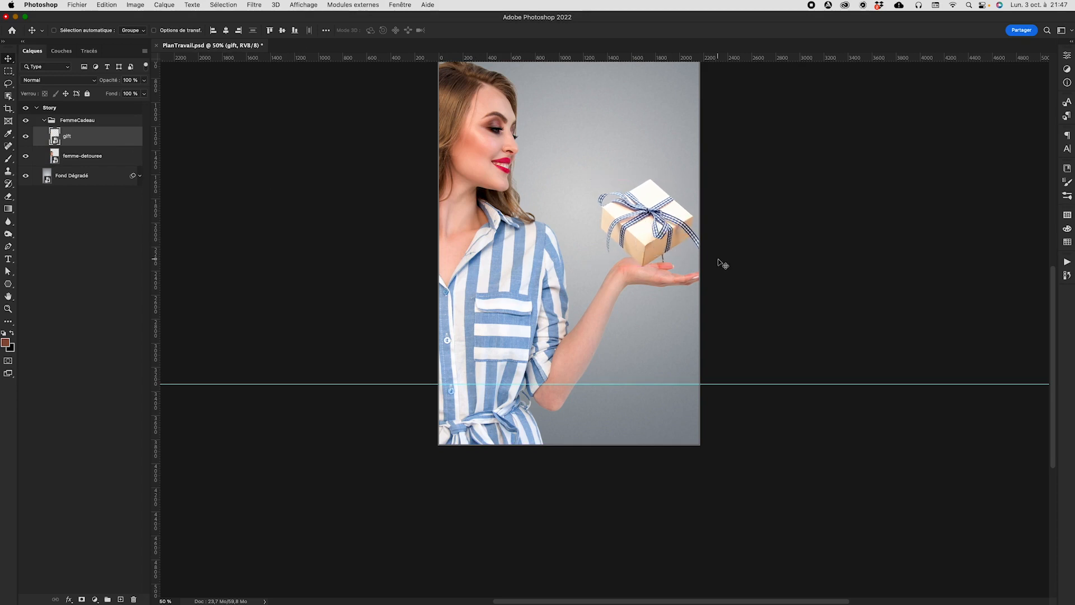
key("super+minus")
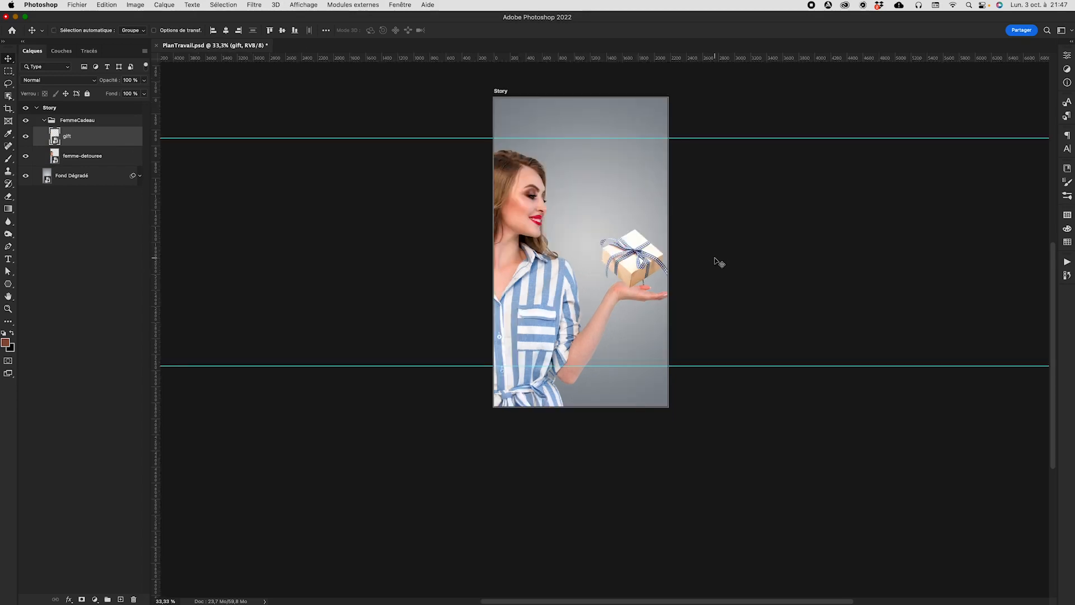
left_click(44, 120)
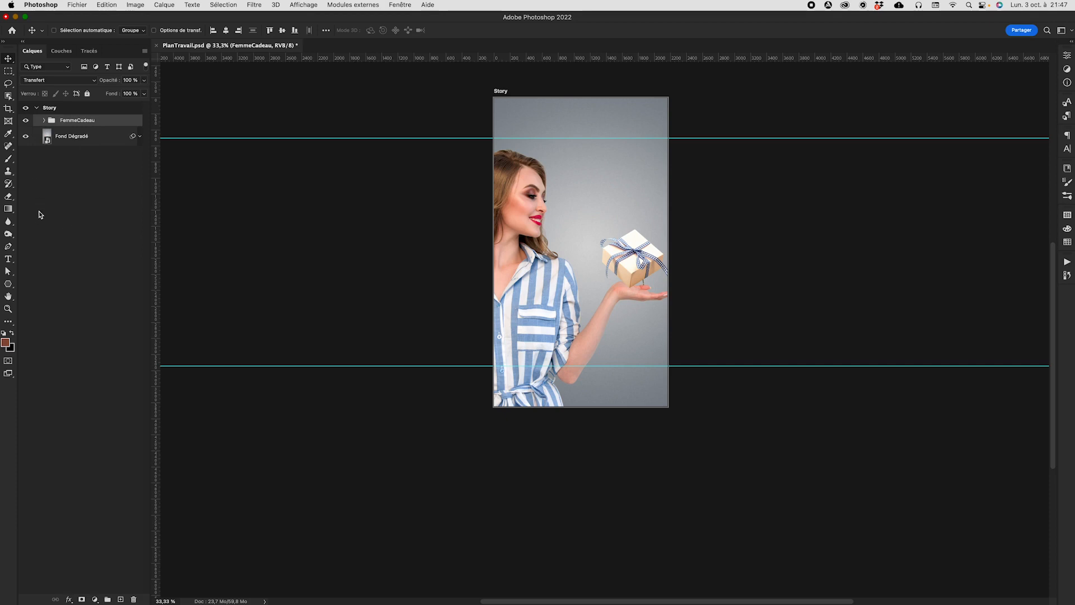
Set up the Text tool with the Spartan font in Black weight at 47 pt
left_click(8, 260)
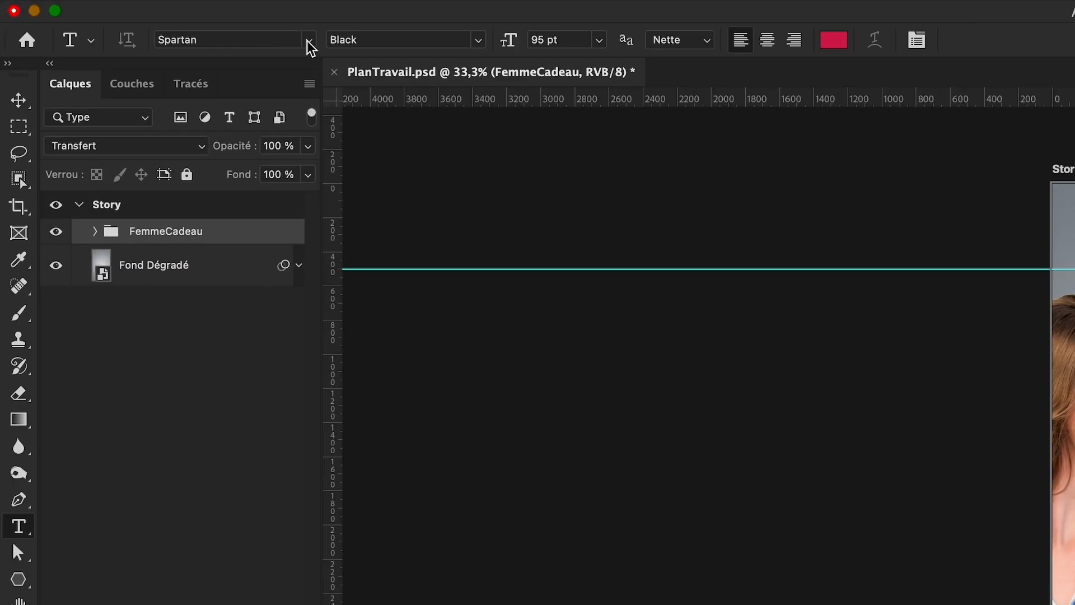
left_click(145, 31)
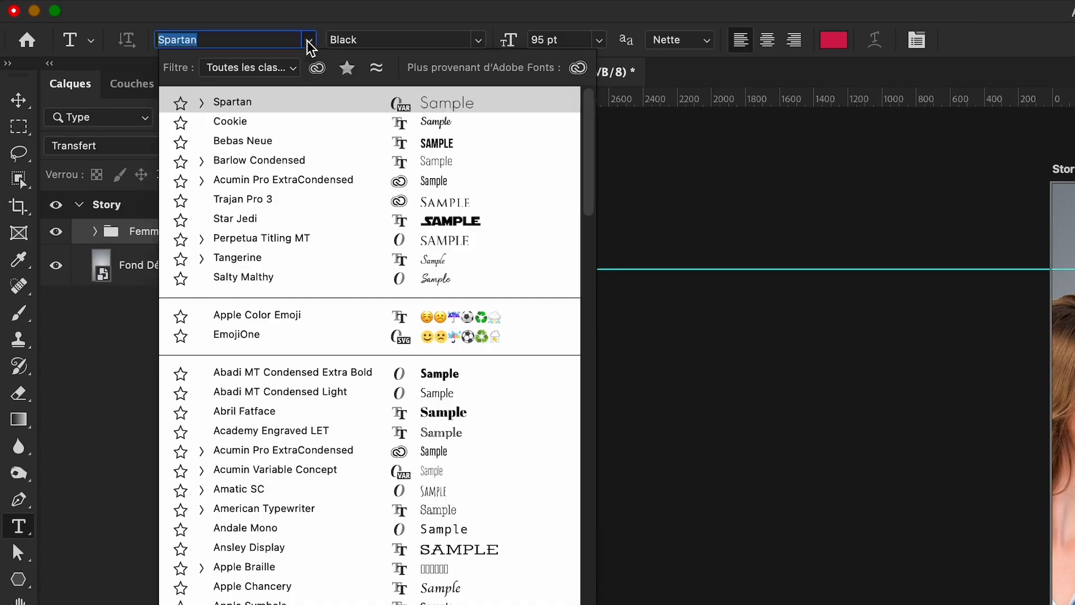
left_click(202, 103)
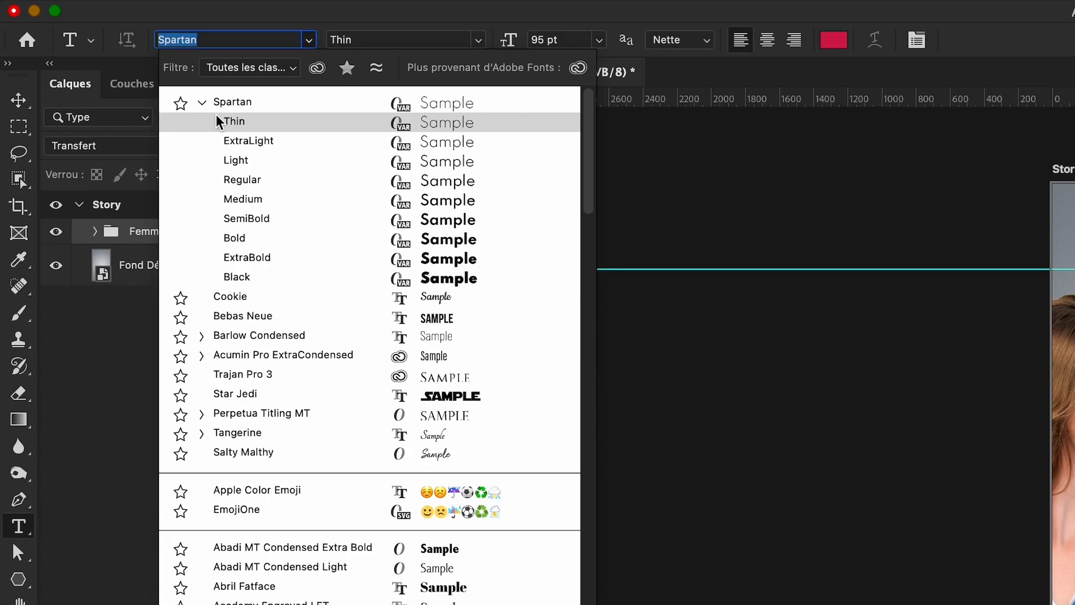
left_click(295, 278)
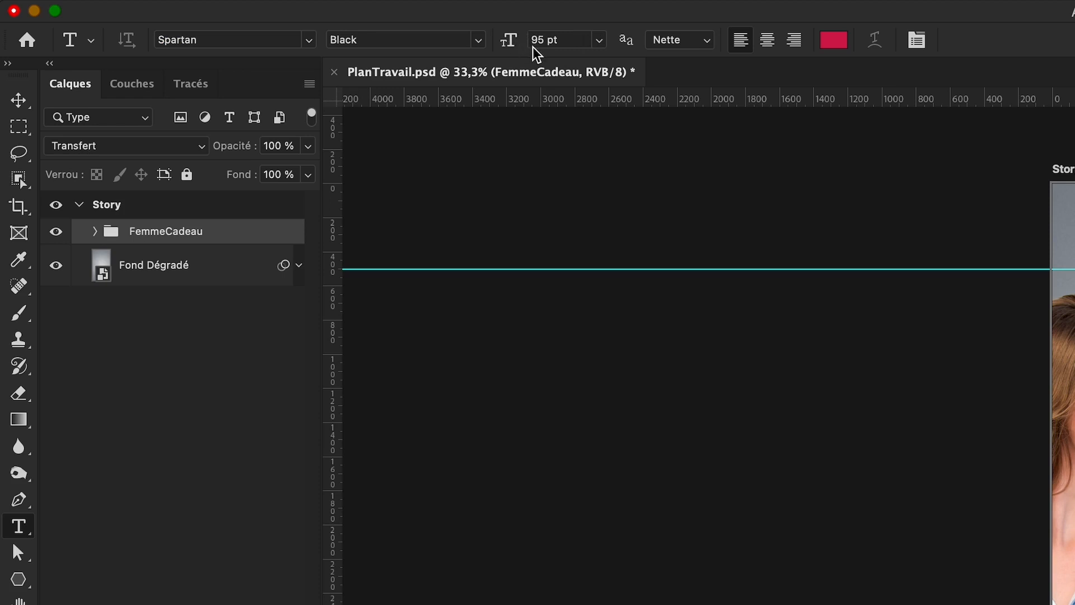
left_click(510, 40)
type("47")
key("Return")
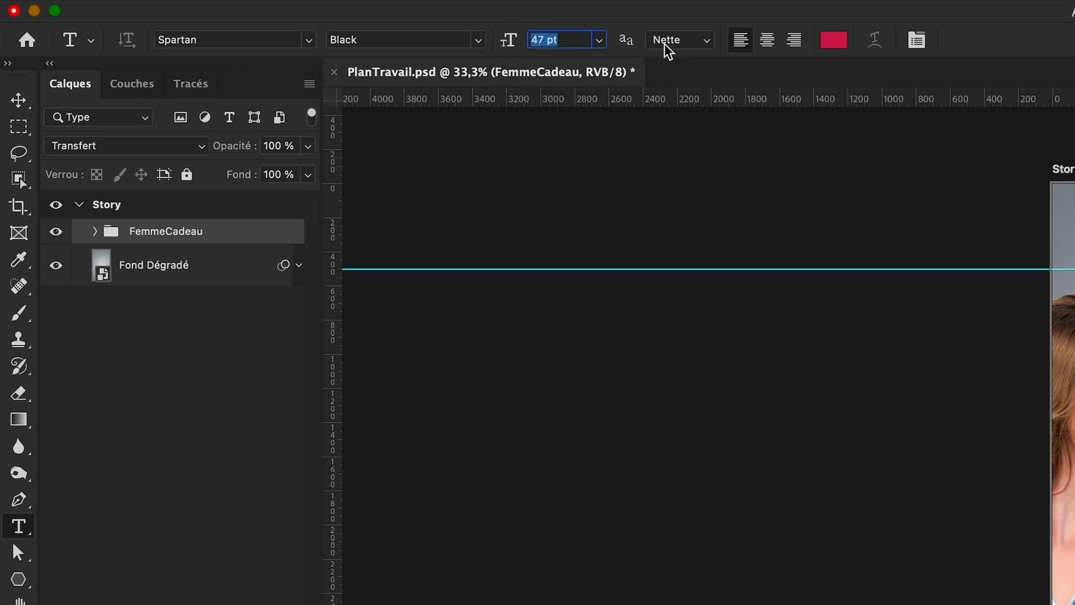
Try the Précise anti-aliasing for the text and return it to Nette
left_click(703, 50)
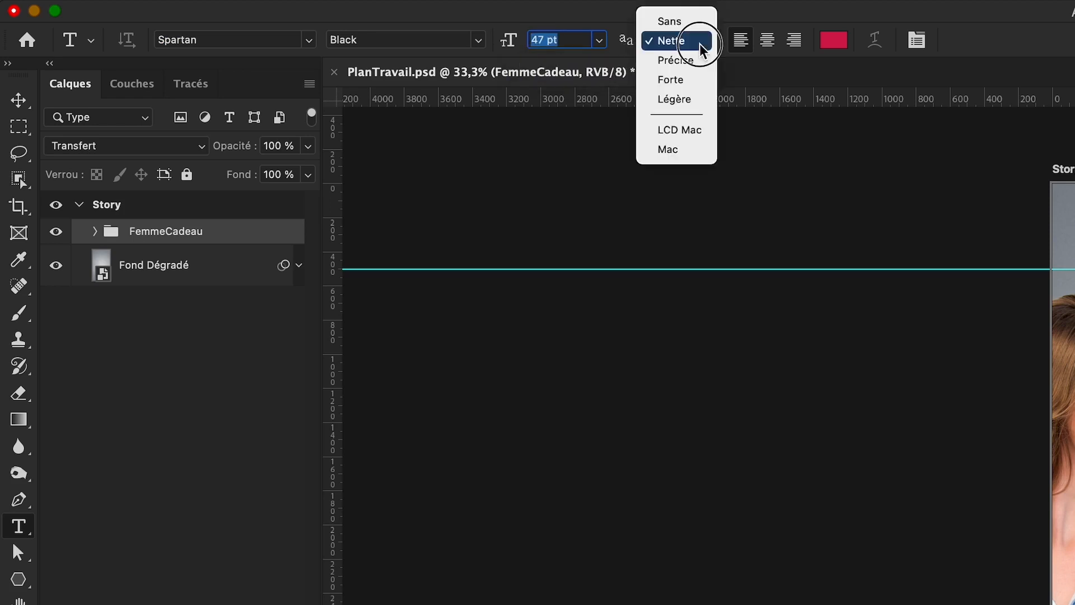
left_click(700, 58)
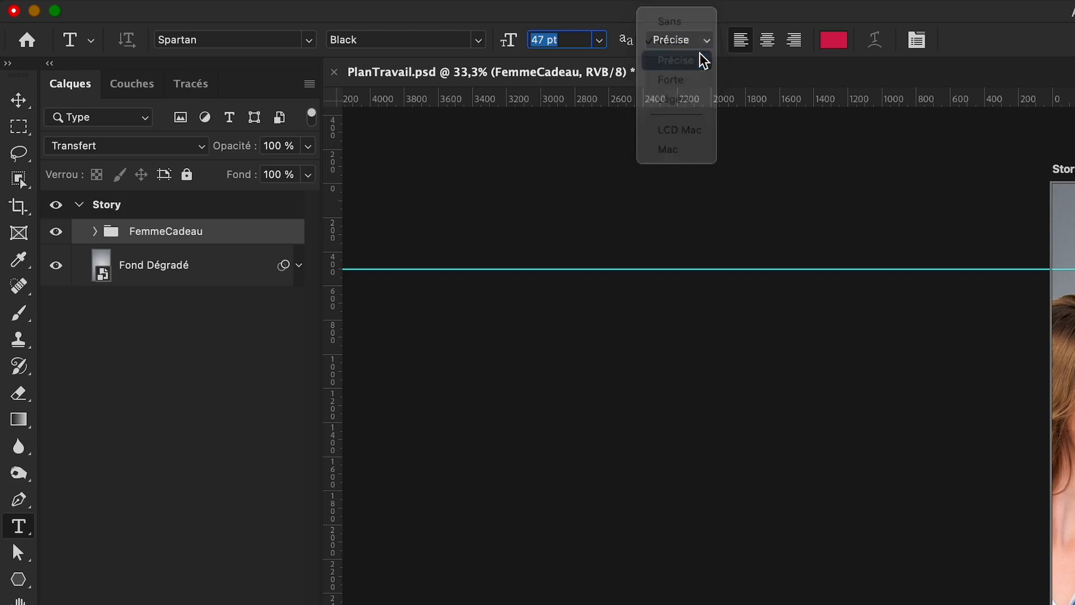
left_click(699, 44)
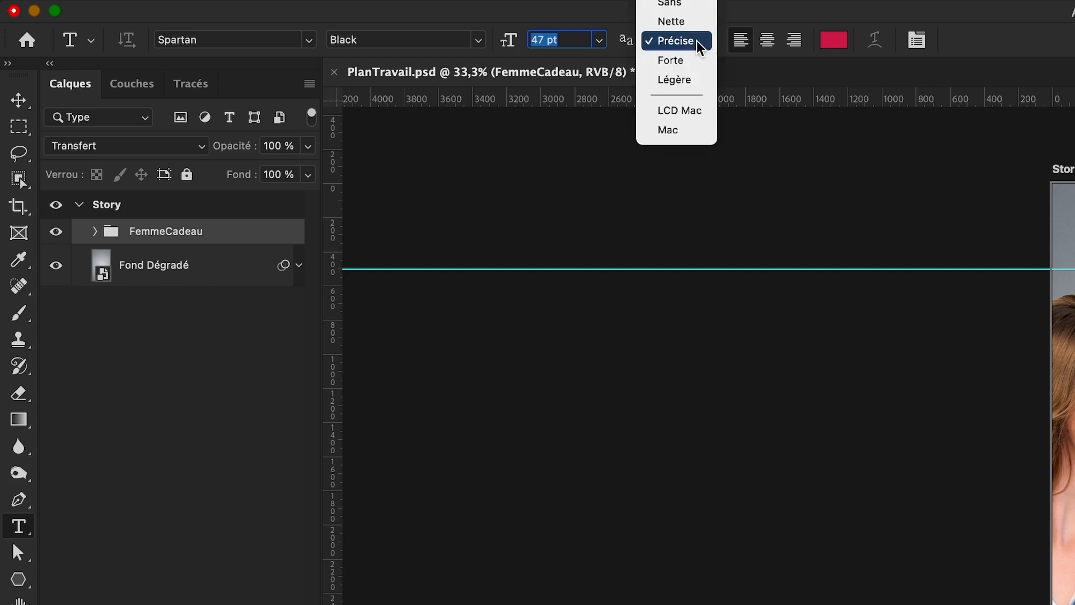
left_click(697, 44)
left_click(689, 46)
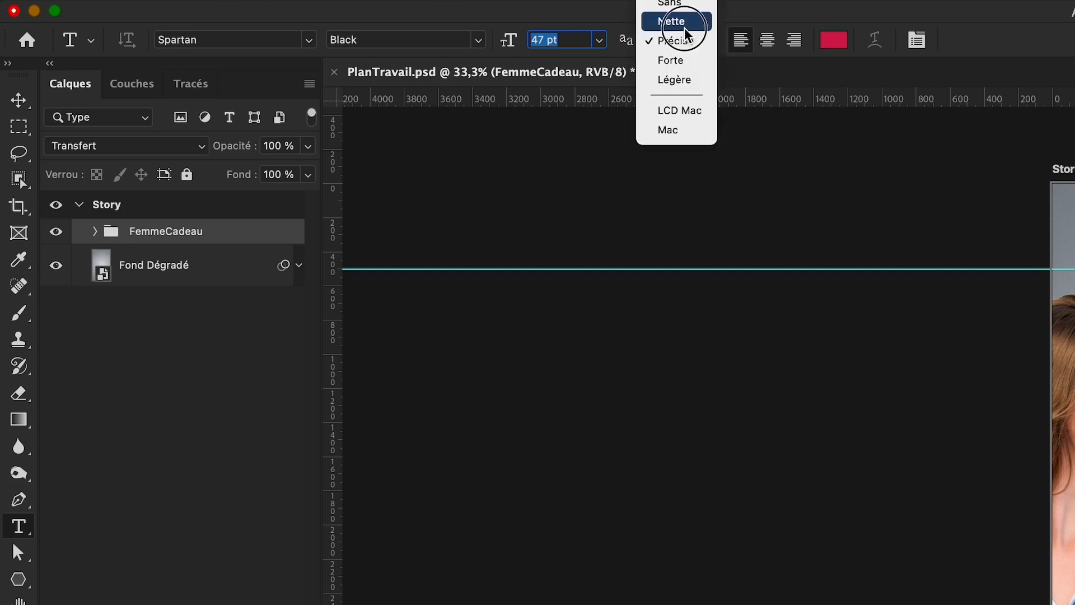
left_click(671, 22)
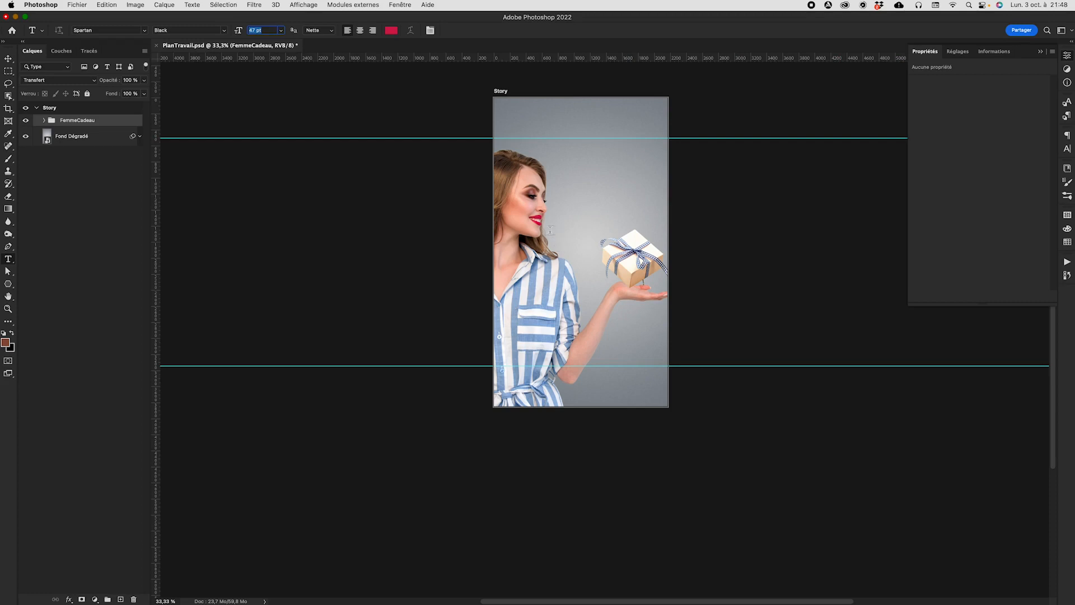
Add the two-line title "FÊTE DES / MÈRES" between the woman's face and the gift
left_click(568, 188)
type("FÊTE DE")
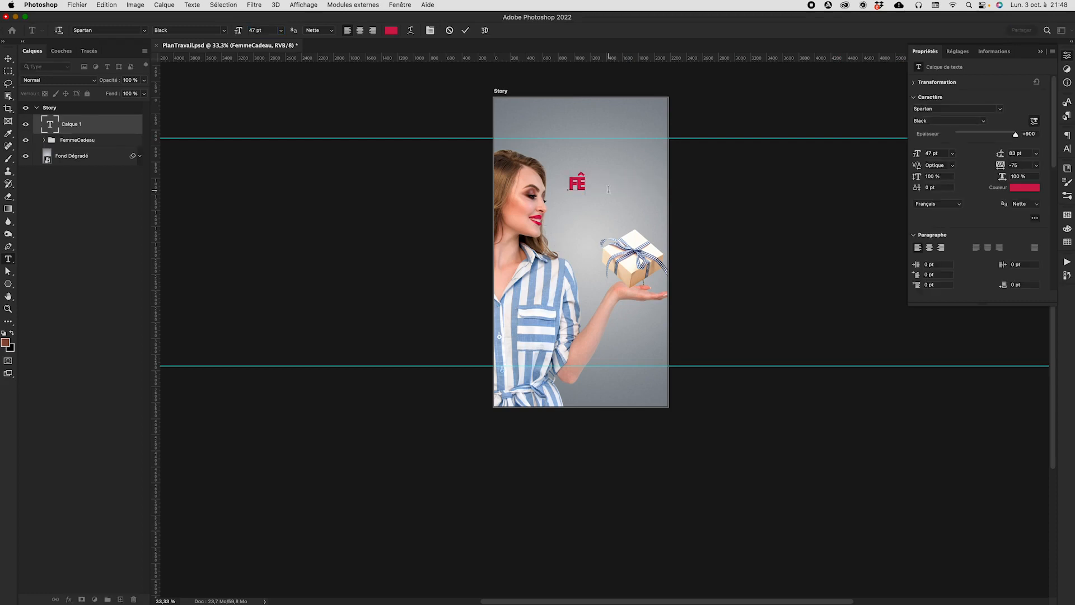
type("S MÈRES")
Set the whole title's font size to 48 pt and its leading to Auto
key("super+a")
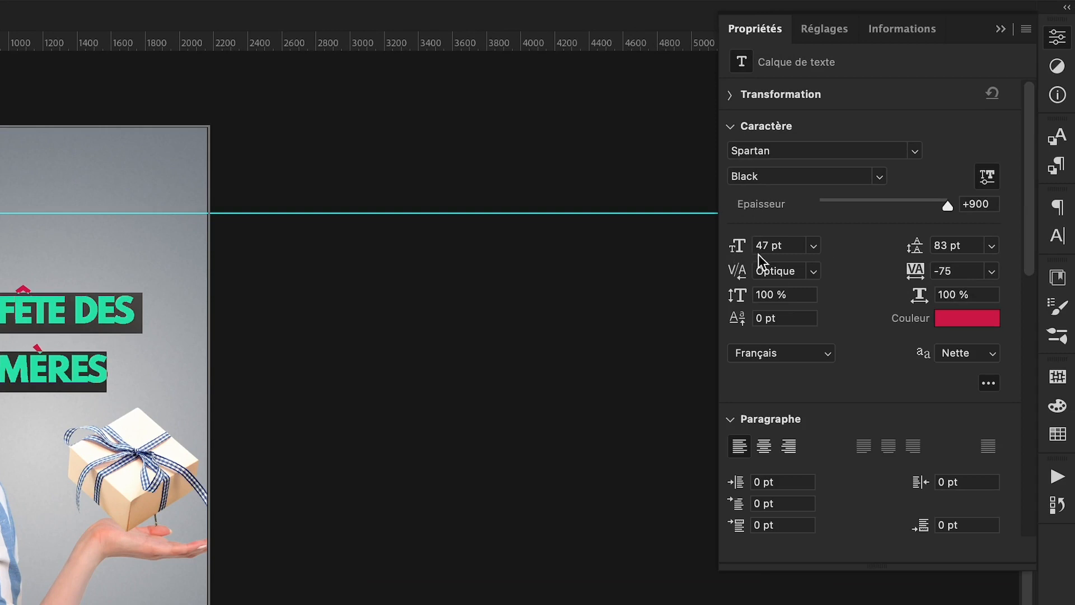
left_click(741, 246)
type("48")
key("Tab")
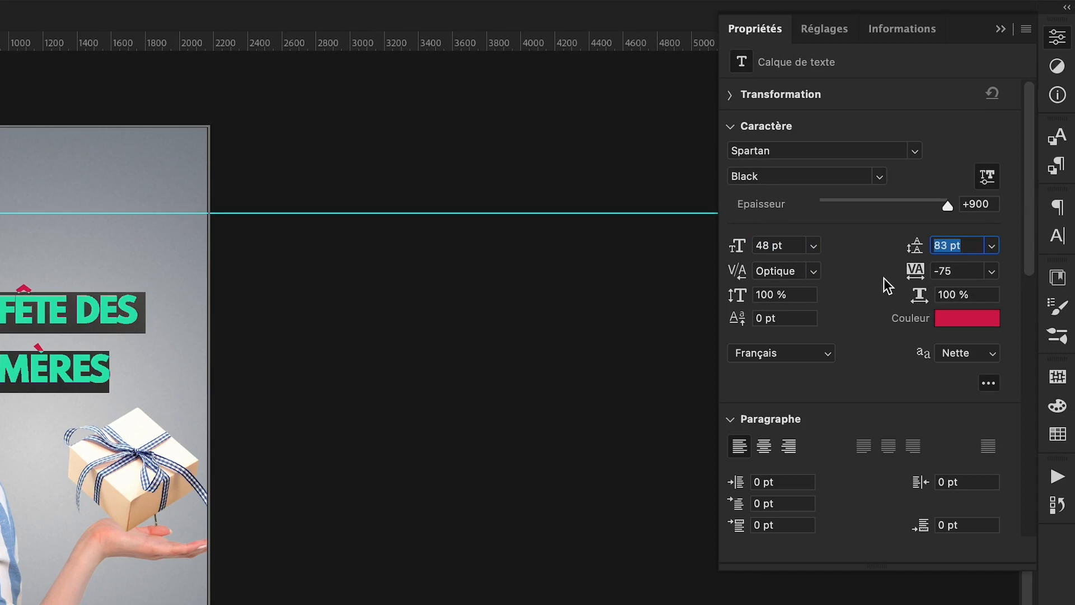
left_click(991, 247)
left_click(975, 261)
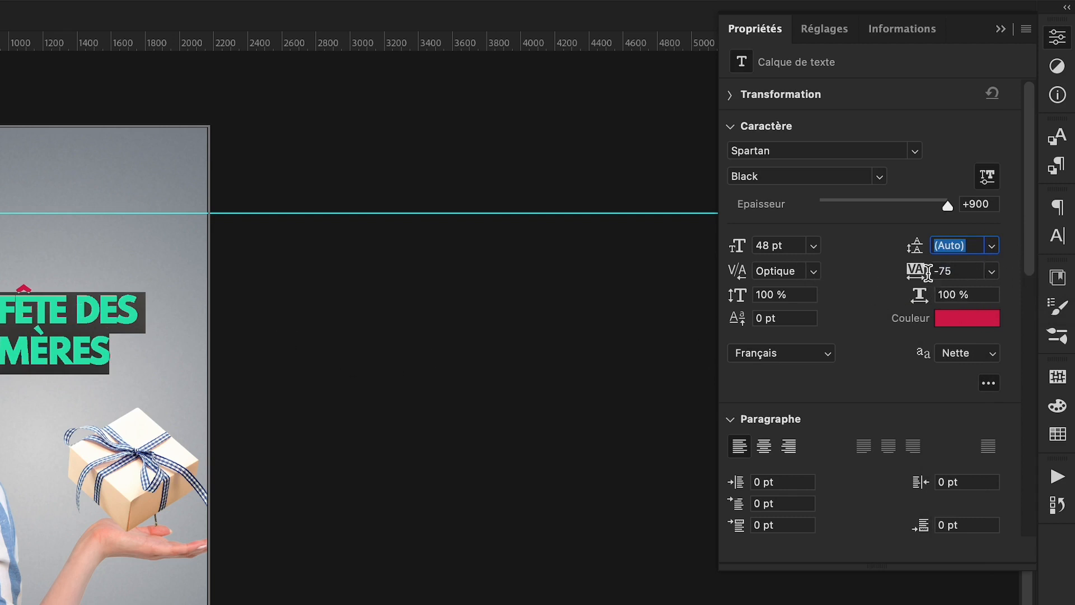
Review the title's kerning and colour settings, keeping Optique kerning and the crimson colour d0184d
left_click(812, 271)
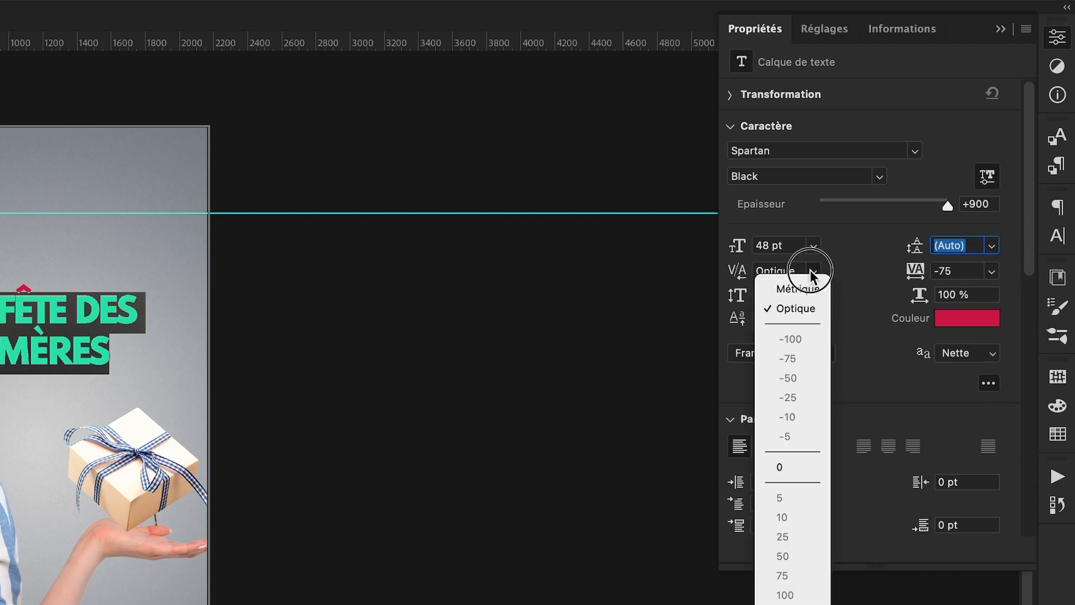
left_click(802, 314)
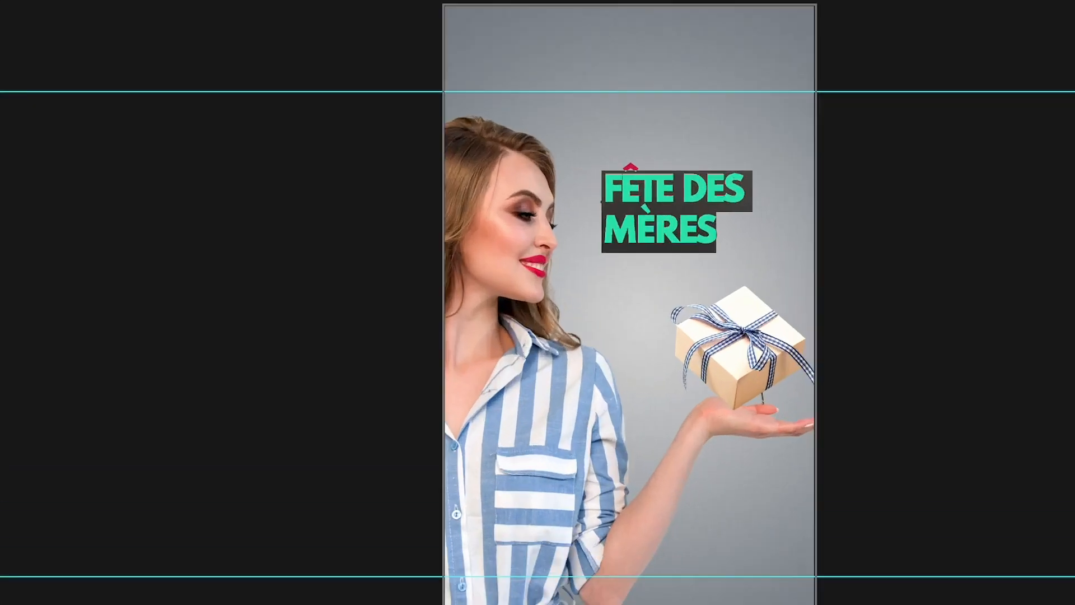
left_click(965, 318)
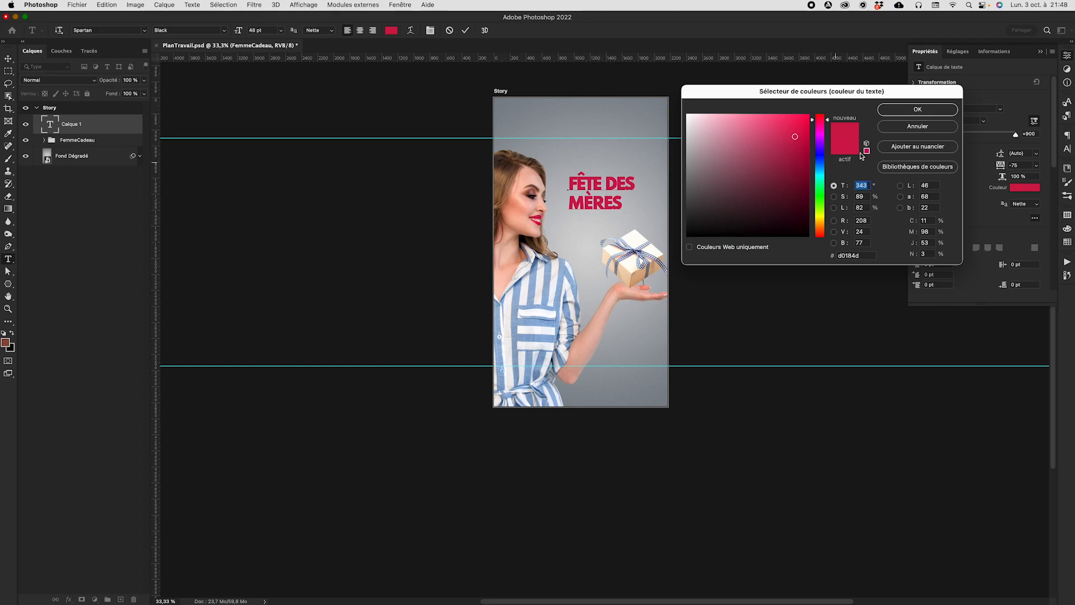
left_click(904, 110)
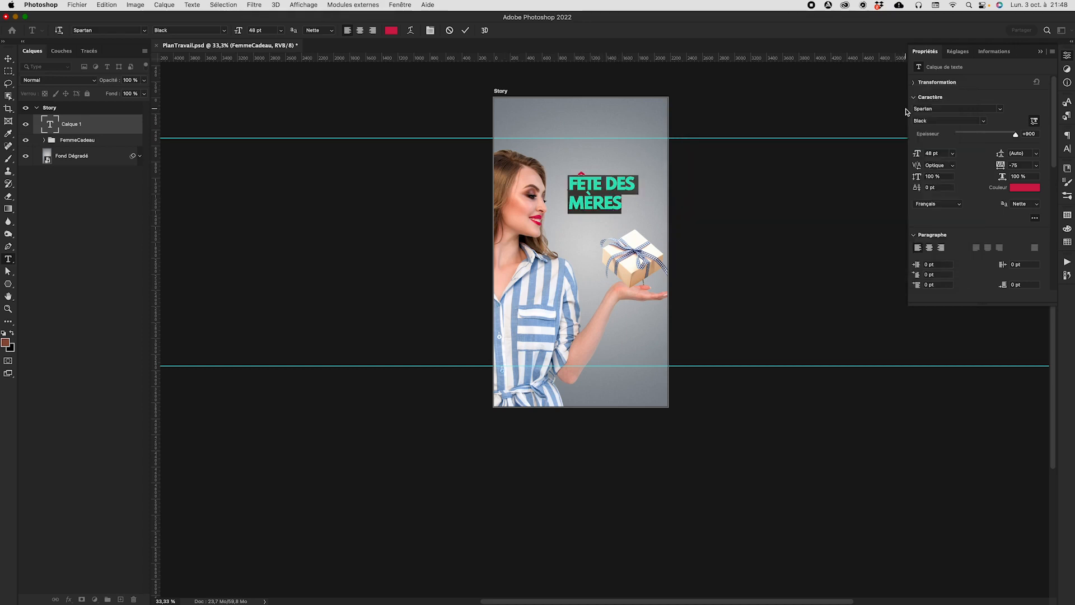
Set the "FÊTE DES" line of the title to the Regular weight of Spartan
left_click(598, 193)
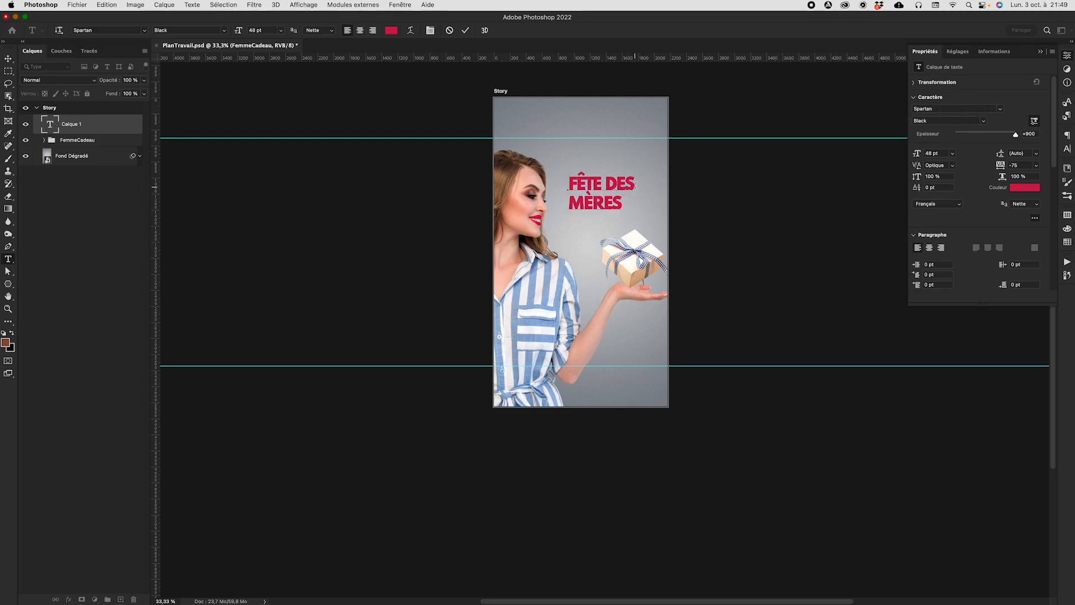
left_click_drag(634, 185, 567, 185)
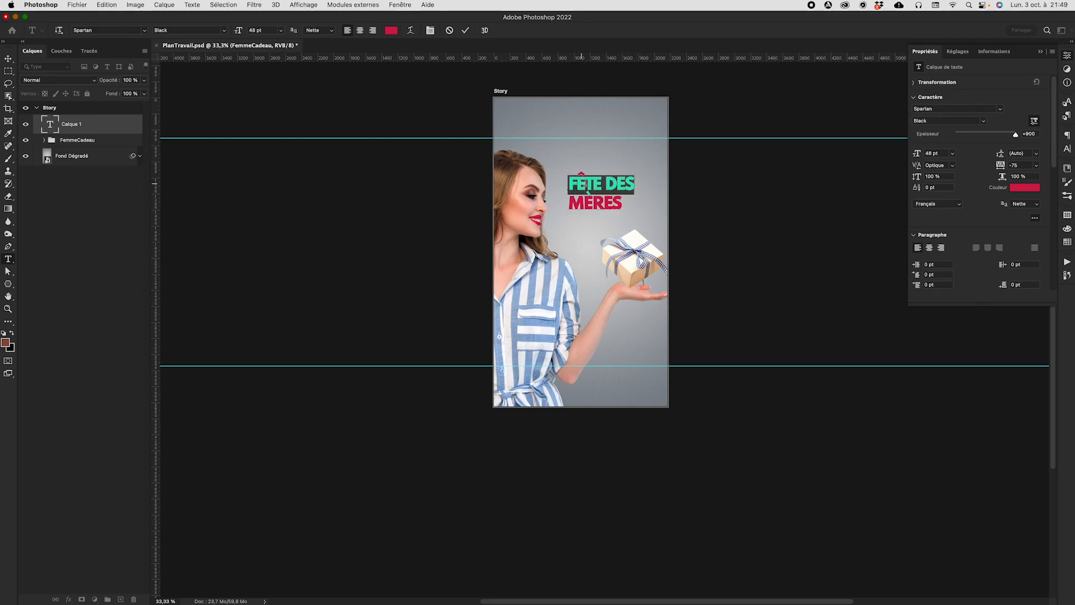
left_click(983, 121)
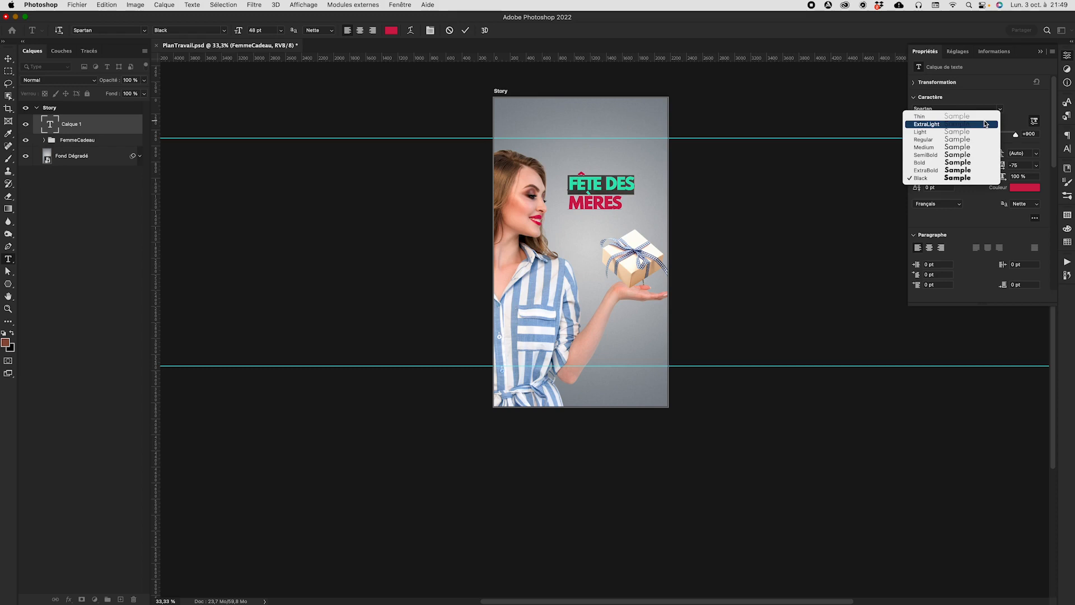
left_click(974, 150)
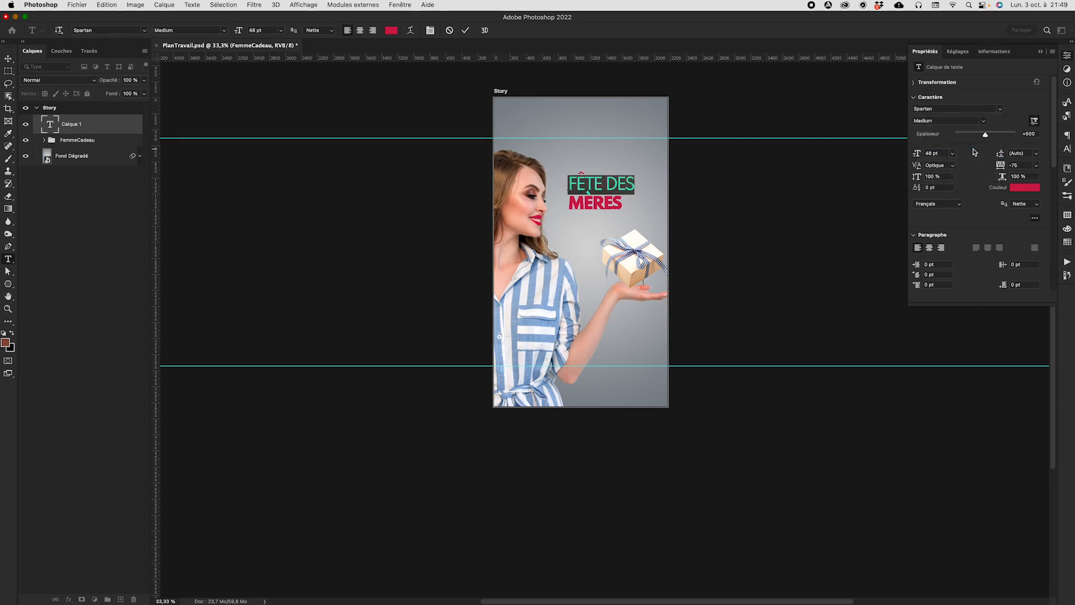
left_click(984, 121)
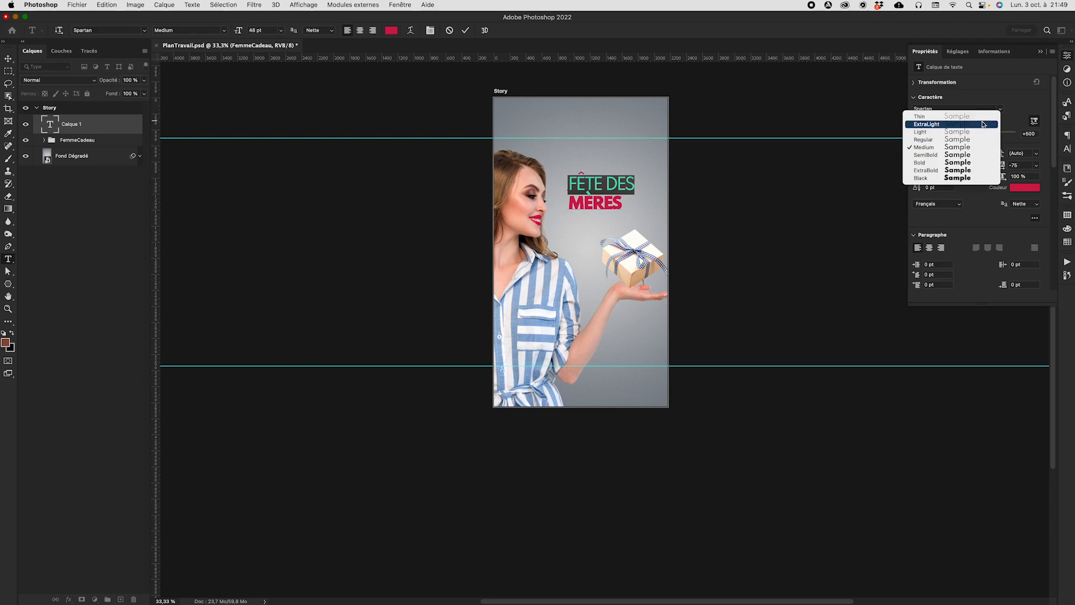
left_click(967, 140)
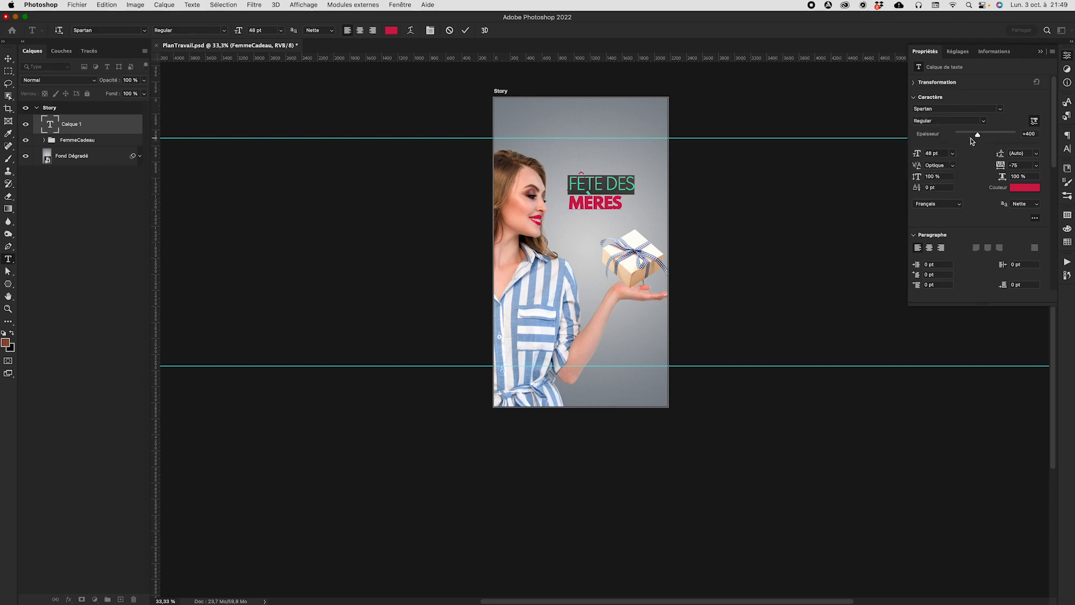
Set the font size of the word "MÈRES" in the title to 95 pt
left_click(613, 197)
left_click_drag(625, 206, 565, 203)
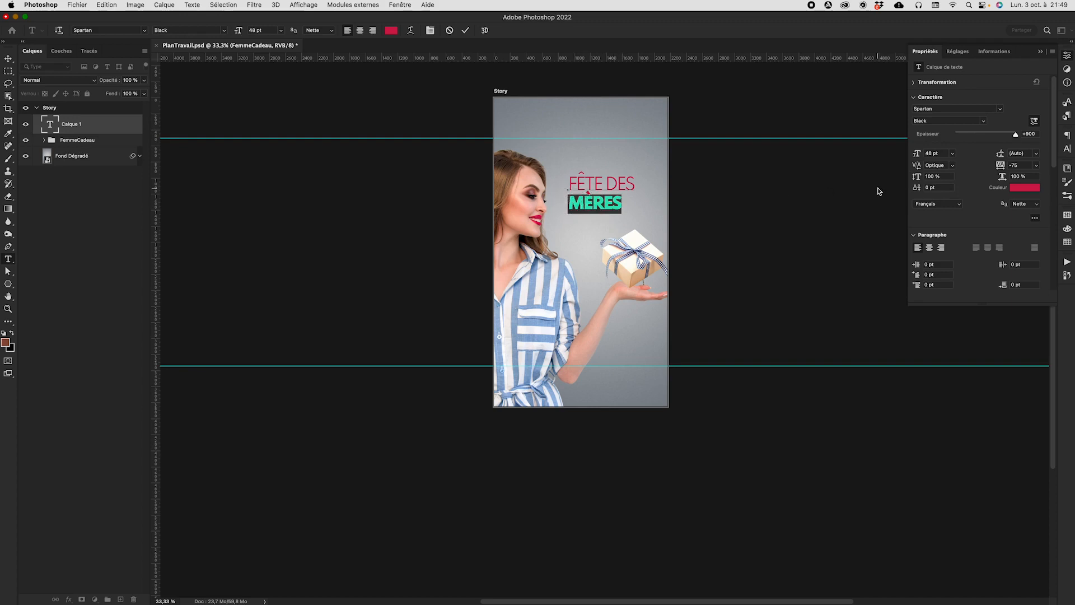
left_click(938, 152)
type("95")
key("Tab")
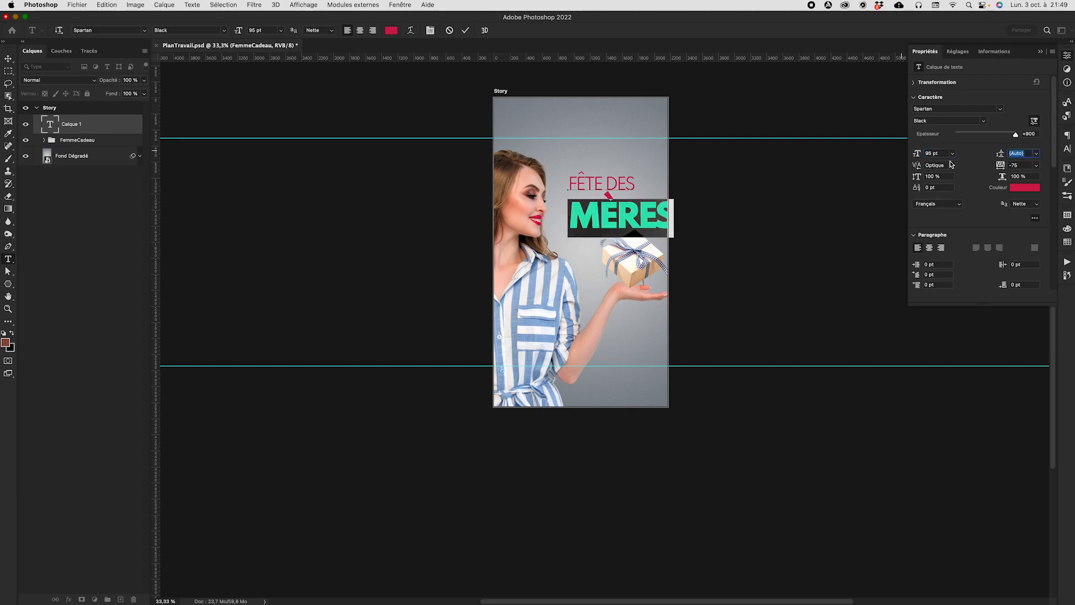
Tighten the title's line spacing by setting the leading of "MÈRES" to 83 pt
left_click(569, 189)
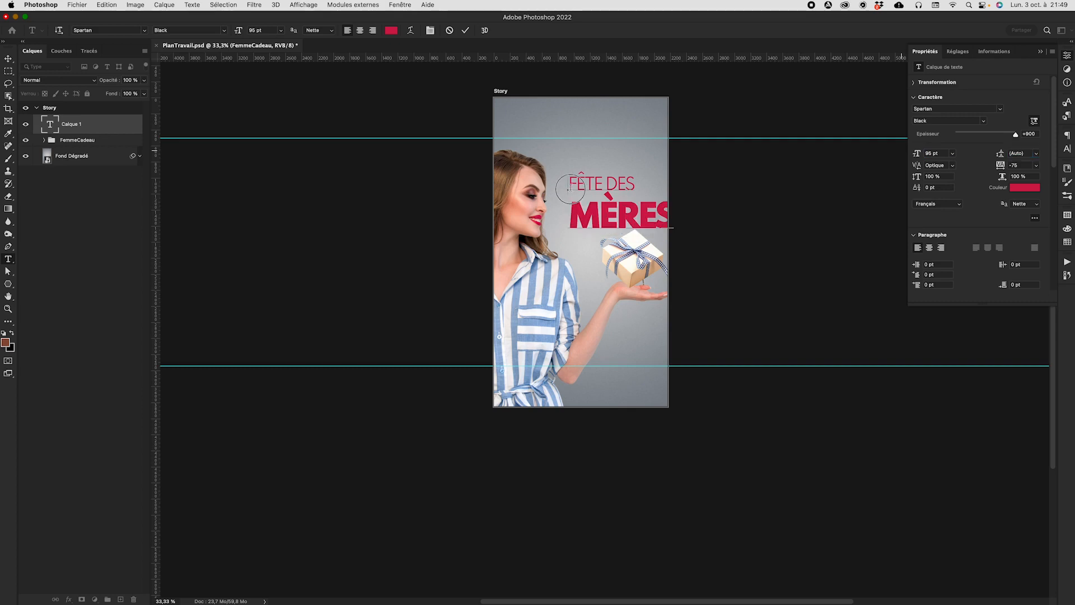
left_click_drag(570, 188, 714, 225)
left_click(597, 215)
left_click_drag(571, 213, 623, 214)
double_click(622, 214)
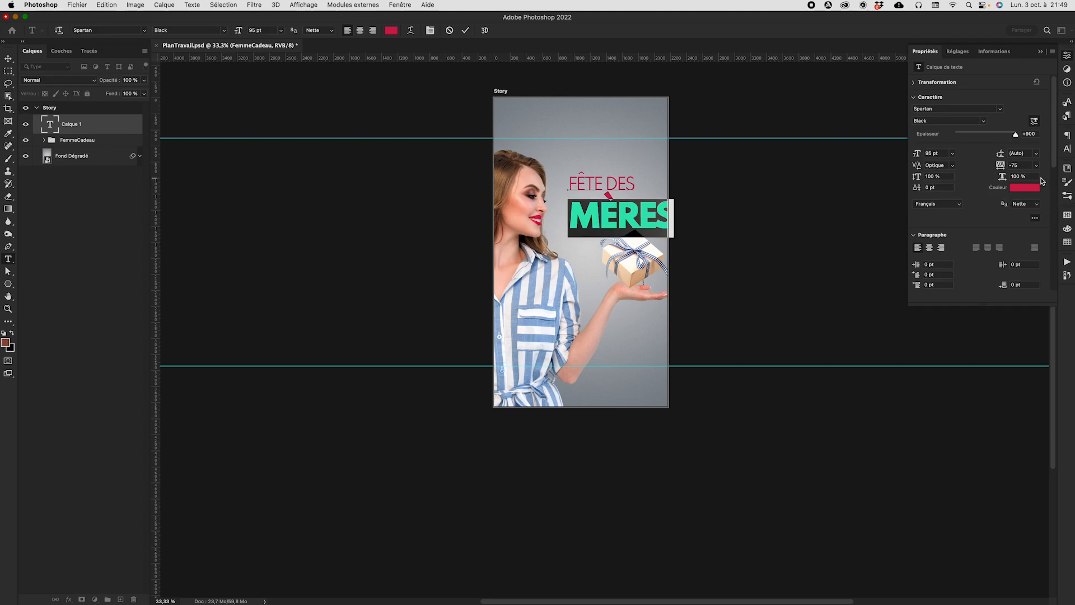
left_click(1036, 155)
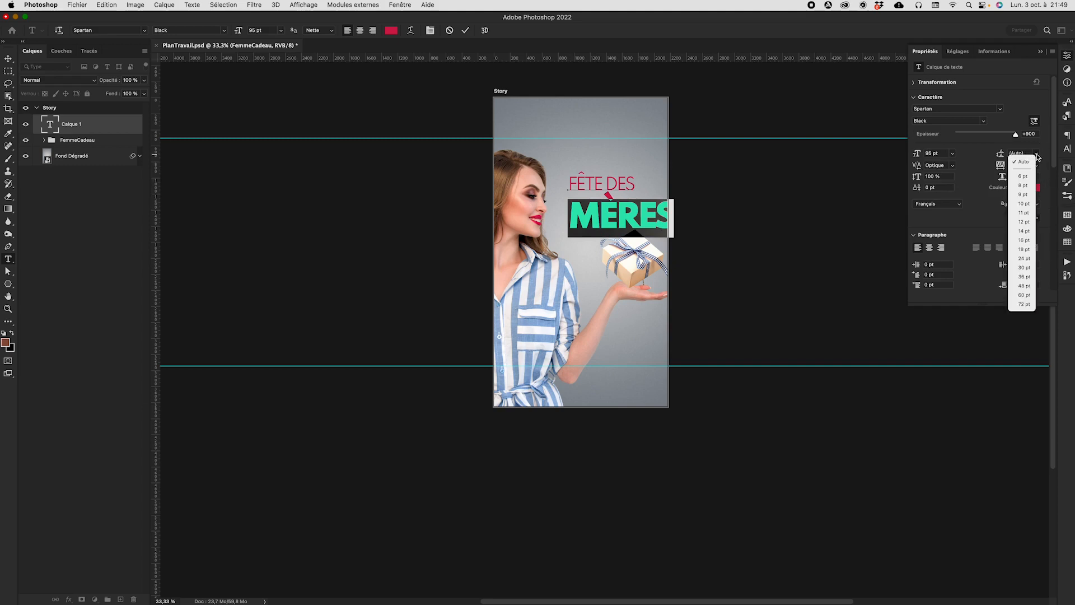
left_click(1036, 154)
left_click(1024, 153)
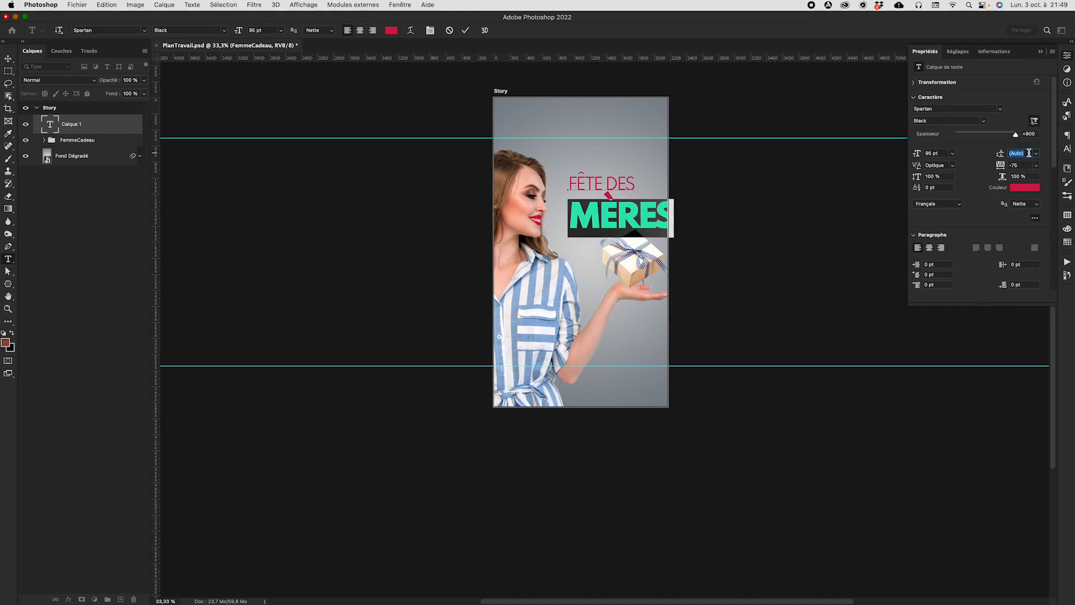
type("83")
key("Return")
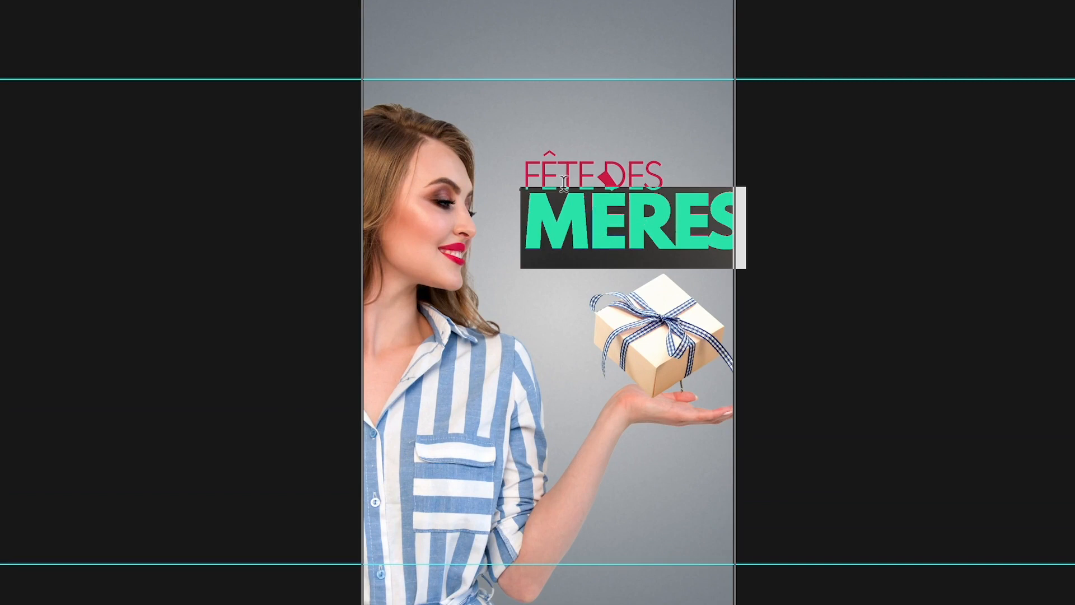
Widen the gap between "FÊTE" and "DES" with extra spaces so the accent of "MÈRES" fits between them
left_click(594, 173)
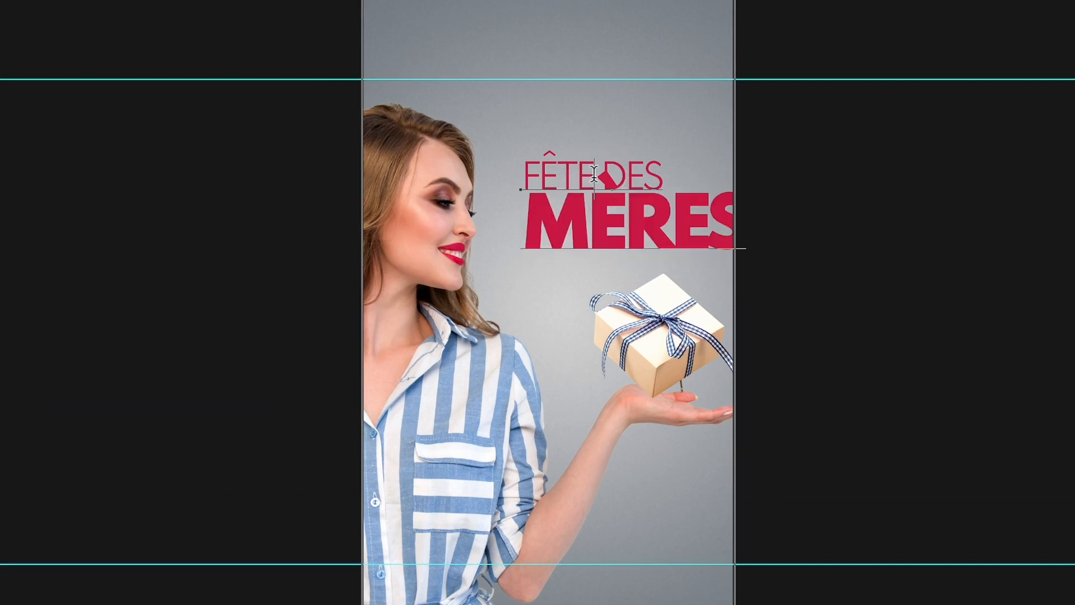
type("C")
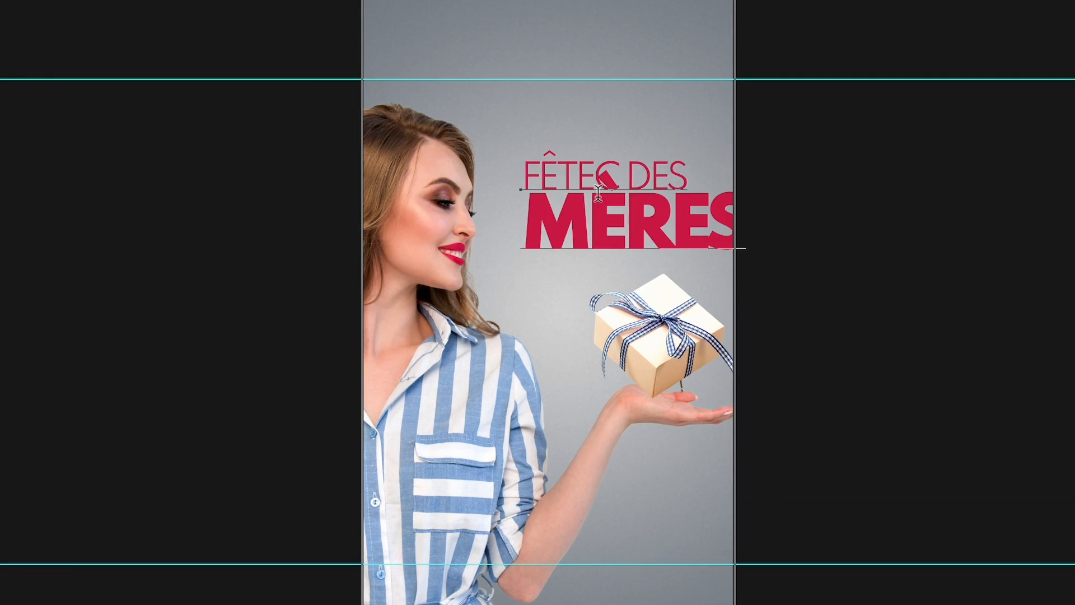
key("BackSpace")
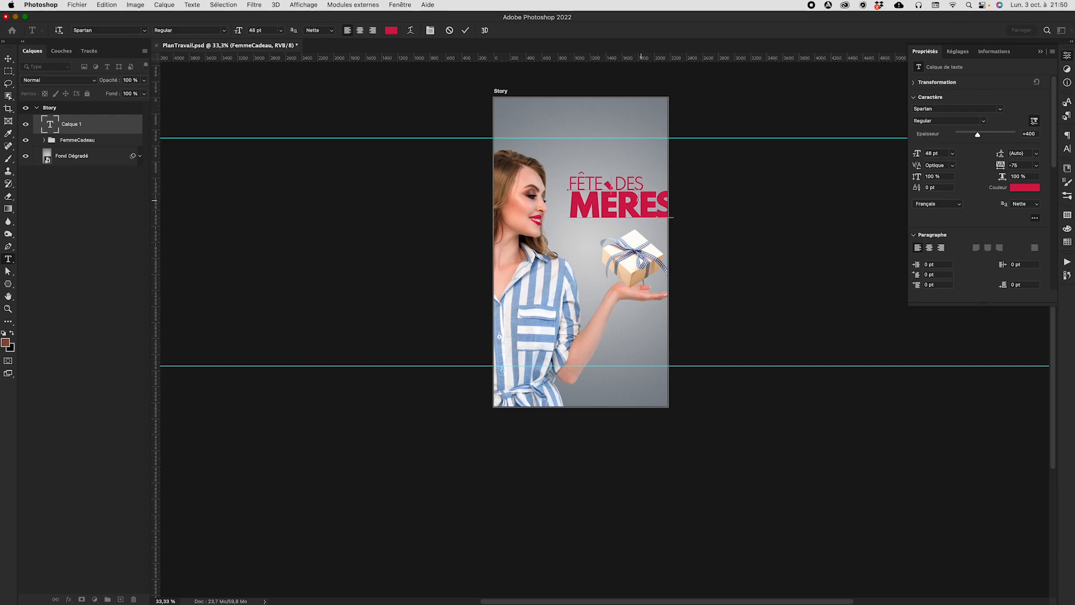
Move the title down and left beside the woman's face and place its layer below the FemmeCadeau group
left_click(8, 58)
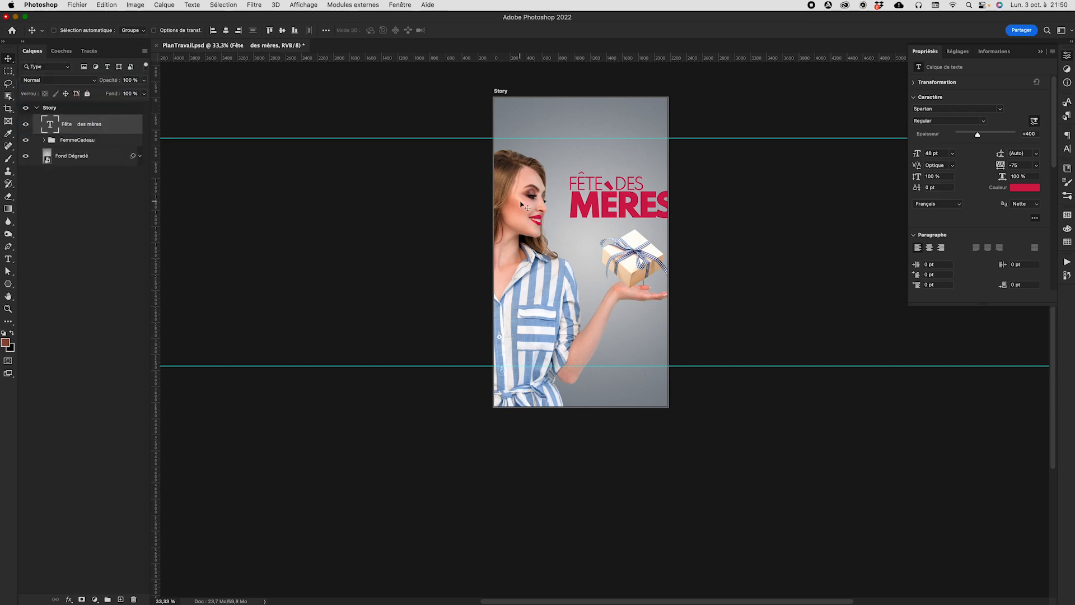
left_click_drag(625, 211, 613, 232)
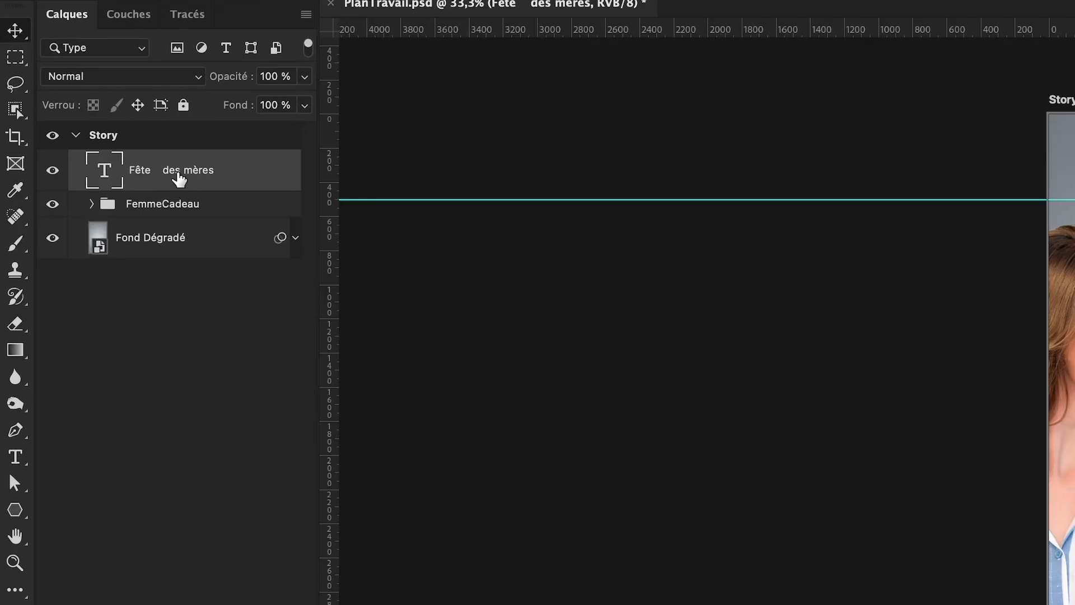
left_click_drag(179, 179, 173, 215)
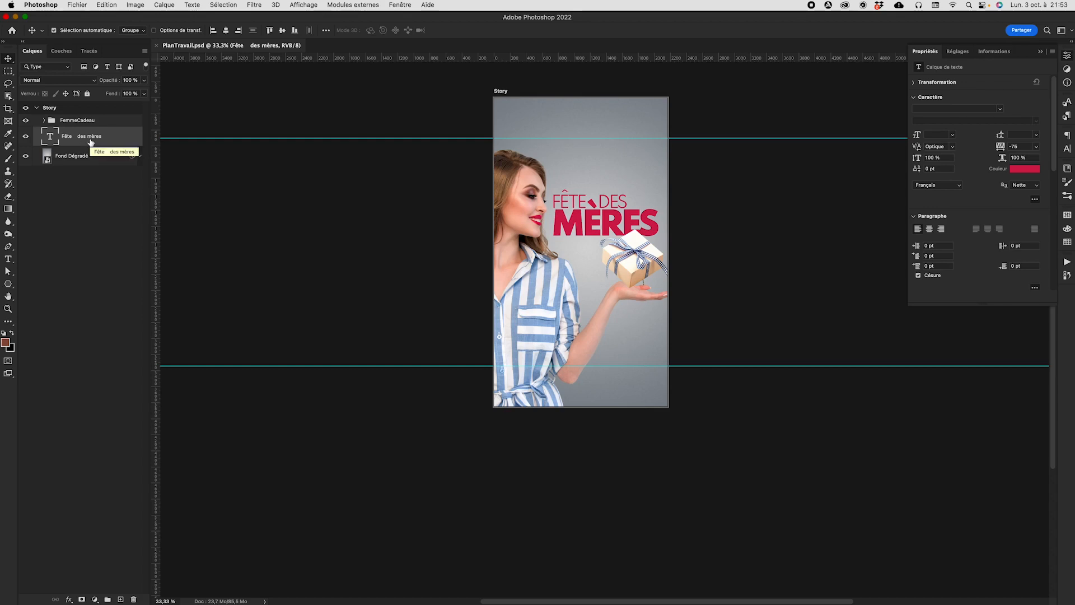
Duplicate the title layer, placing the copy above the original, and replace the copy's text with "DIMANCHE 4 JUIN"
key("super+j")
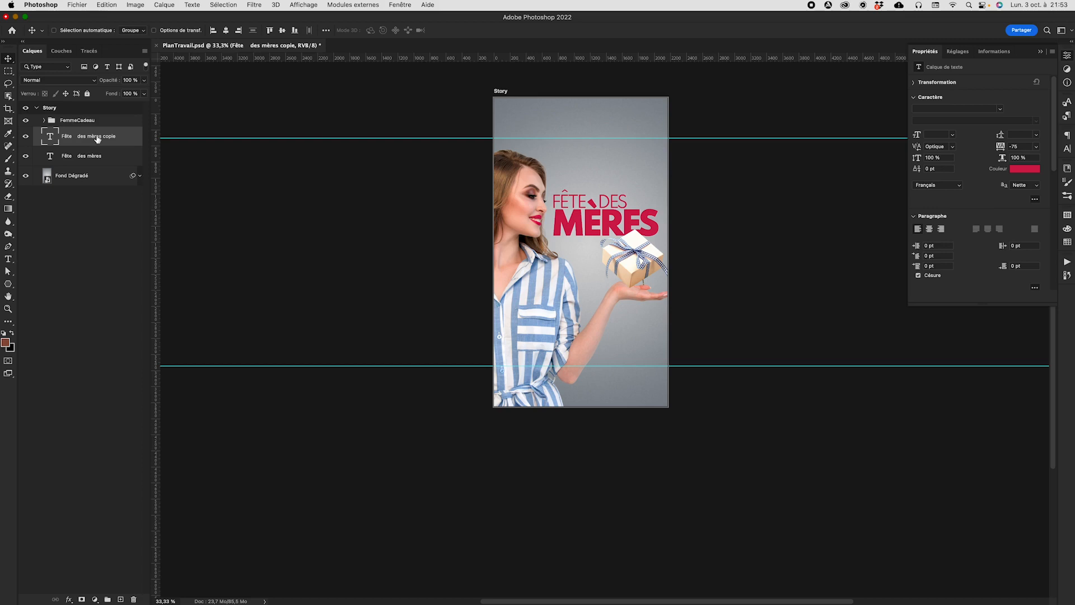
left_click_drag(581, 233, 582, 184)
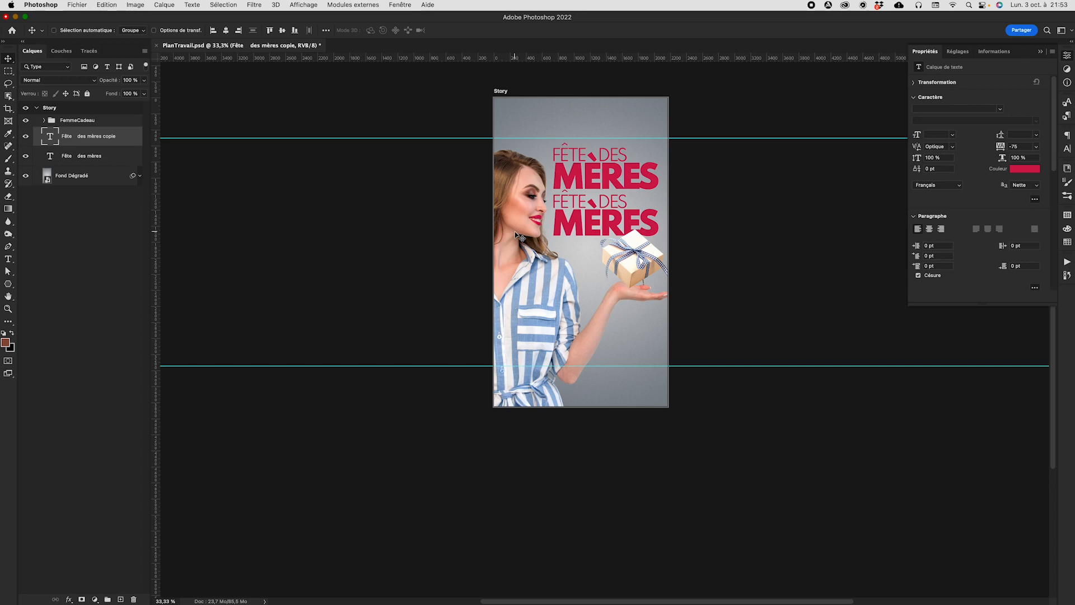
key("t")
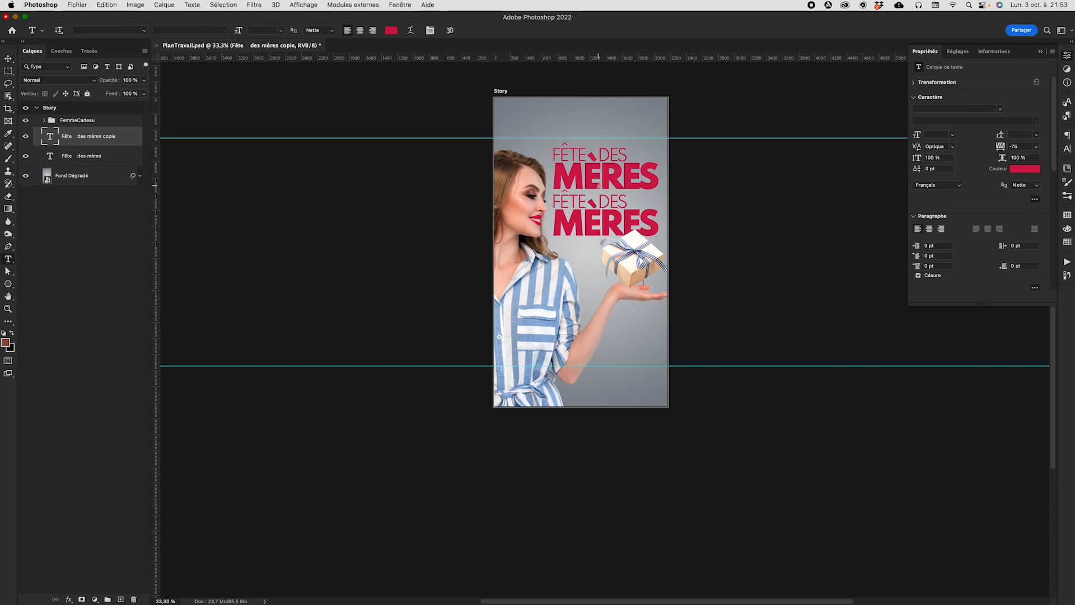
left_click(598, 185)
left_click_drag(588, 154, 706, 193)
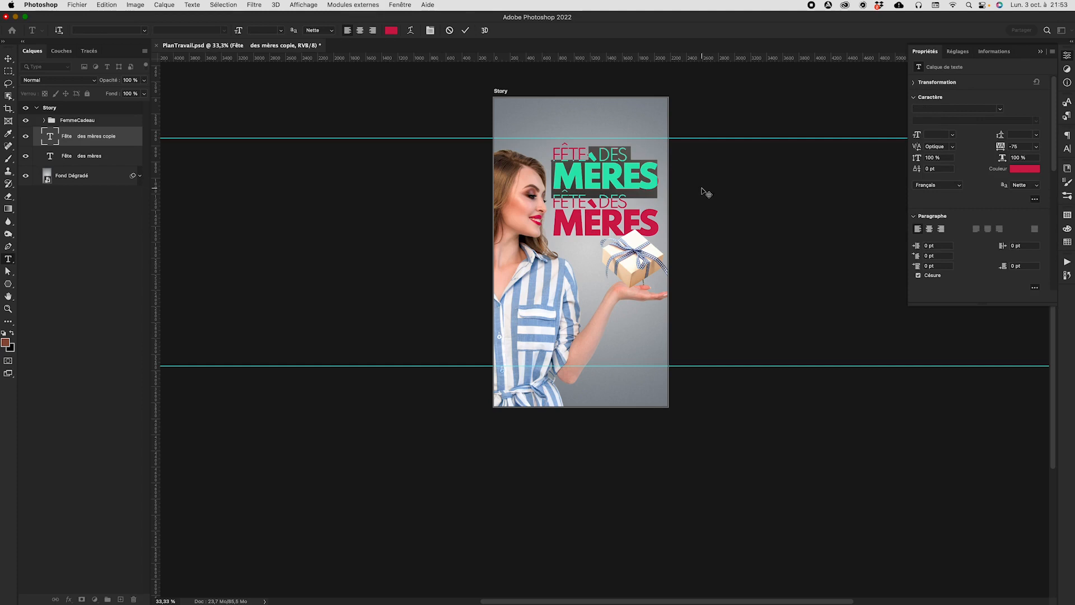
key("BackSpace")
double_click(588, 151)
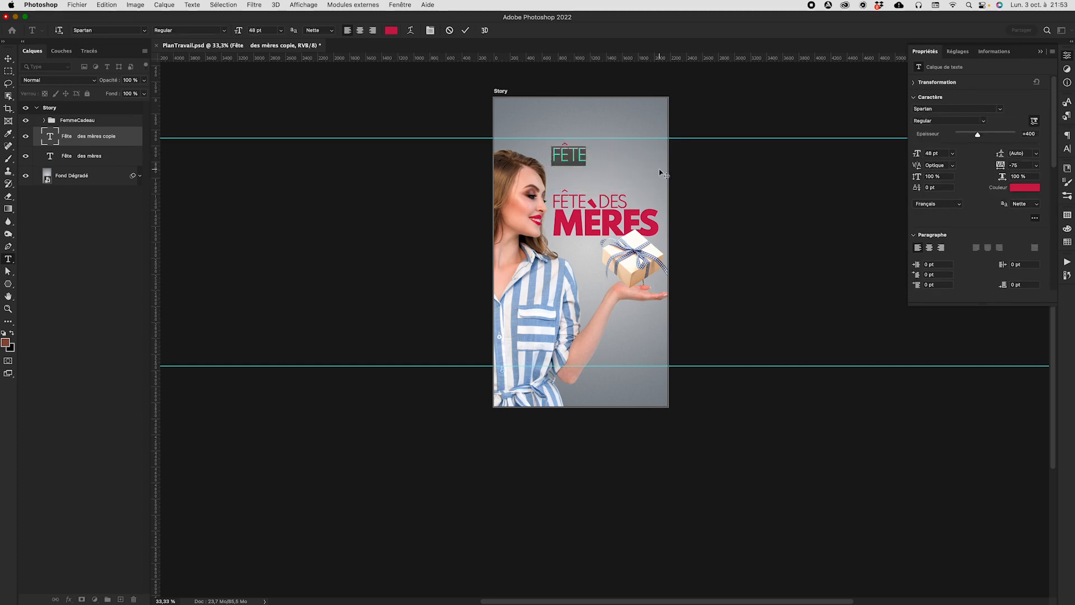
type("DIM")
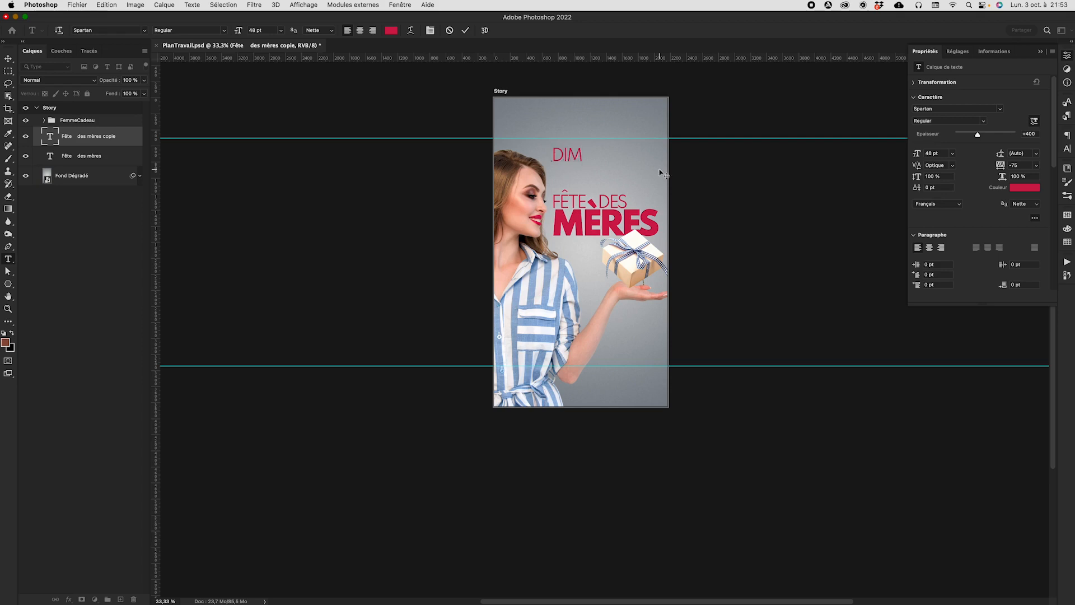
type("ANCHE 4 JUIN")
Set the whole "DIMANCHE 4 JUIN" line to 24 pt in the Black weight
key("super")
key("super+a")
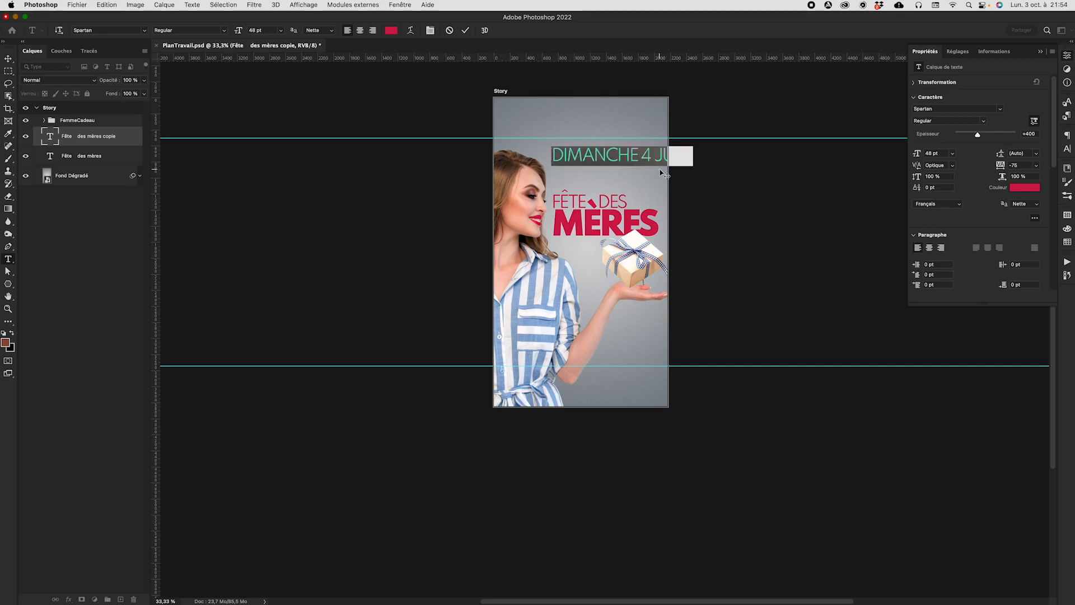
left_click(939, 157)
type("24")
key("Tab")
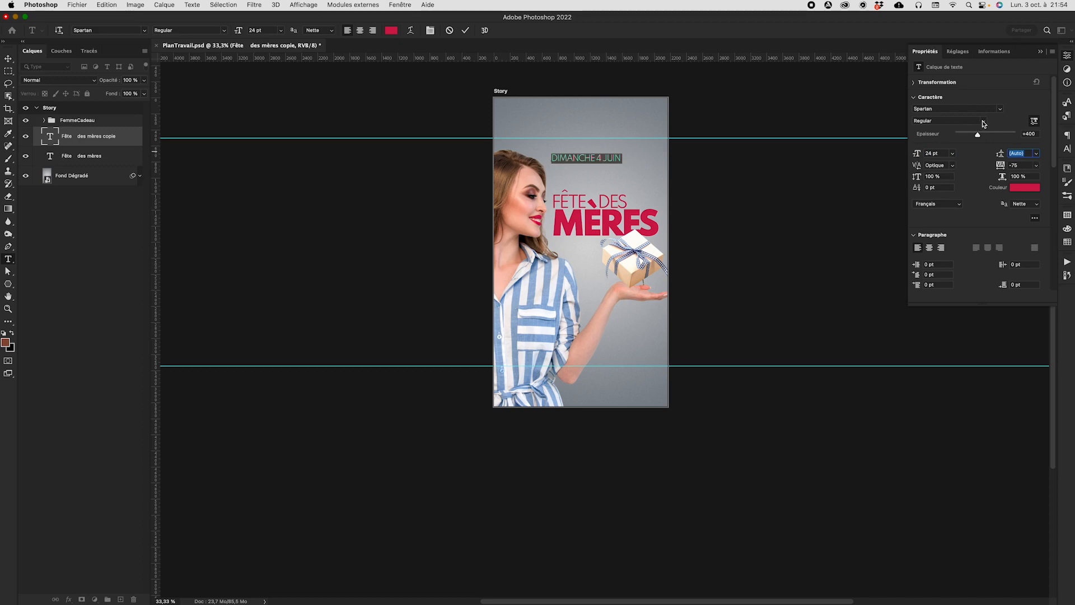
left_click(980, 122)
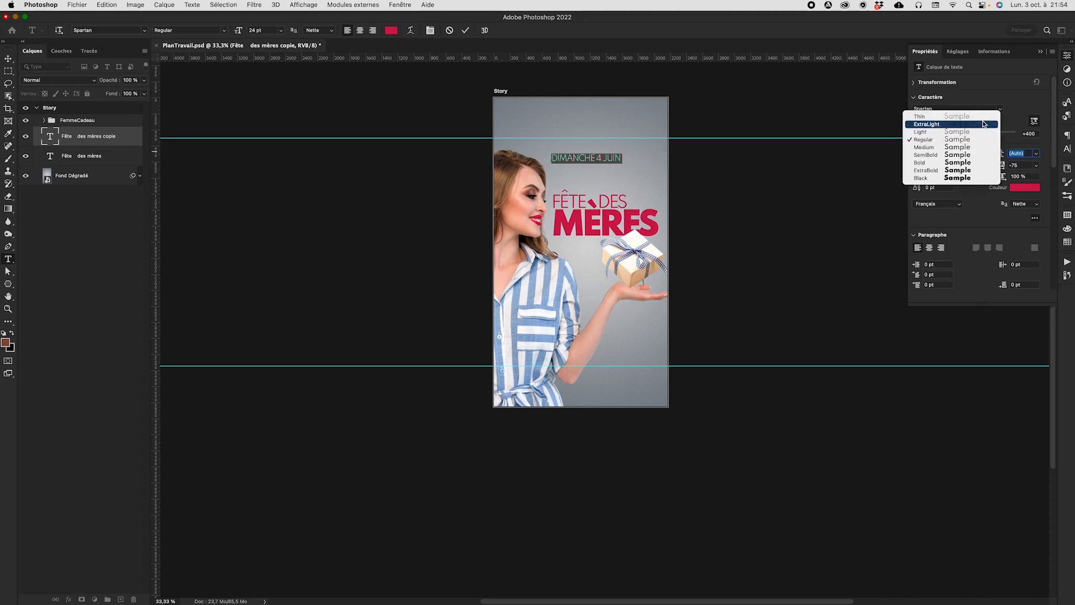
left_click(949, 178)
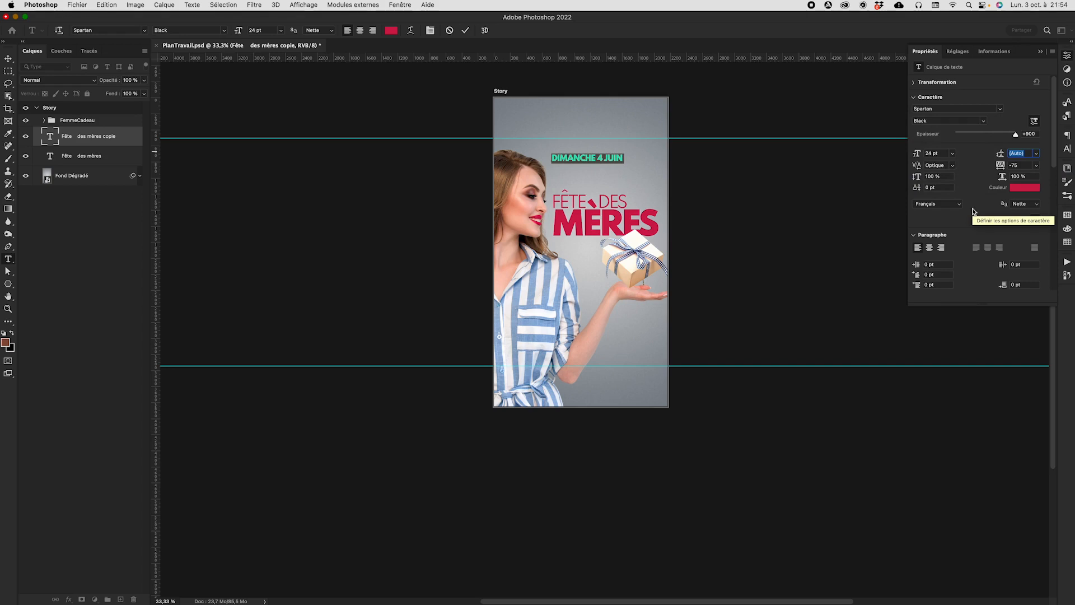
Set the "DIMANCHE 4 JUIN" line's colour to white ffffff and its tracking to -25
left_click(1025, 188)
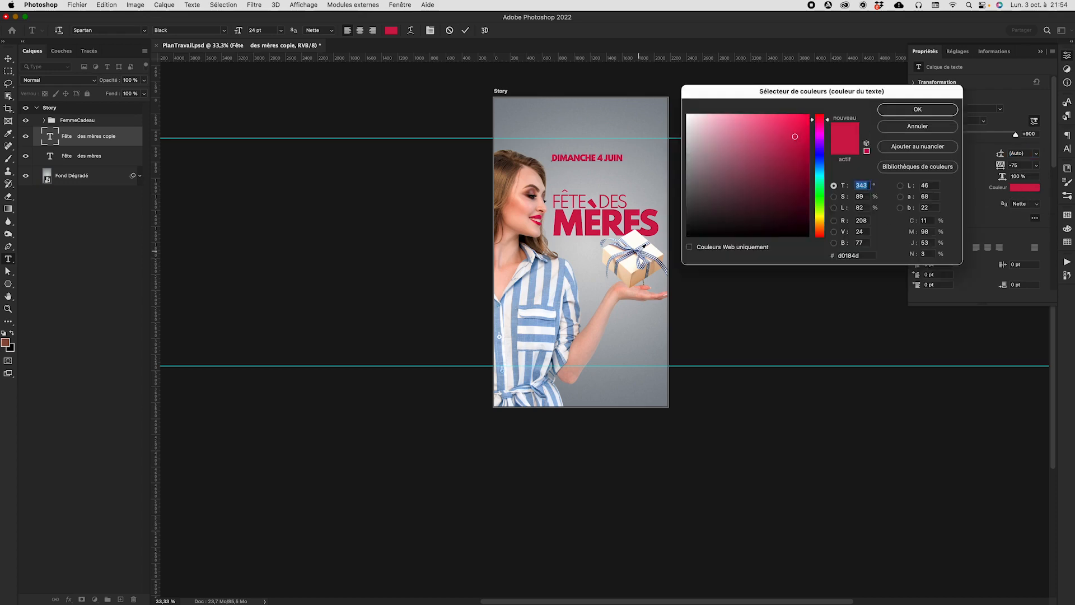
left_click(640, 253)
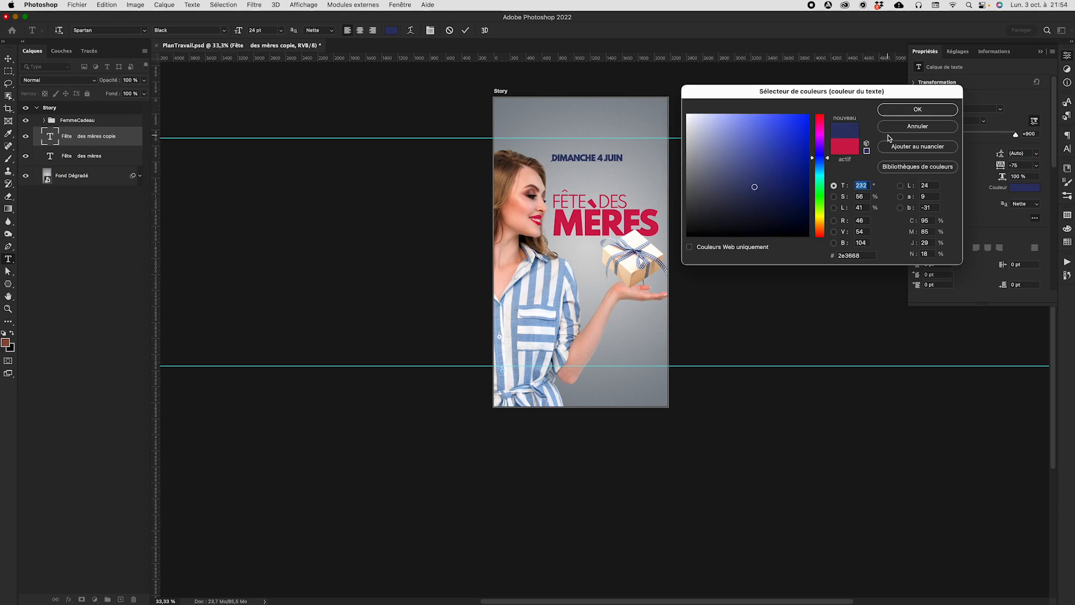
left_click_drag(692, 115, 682, 114)
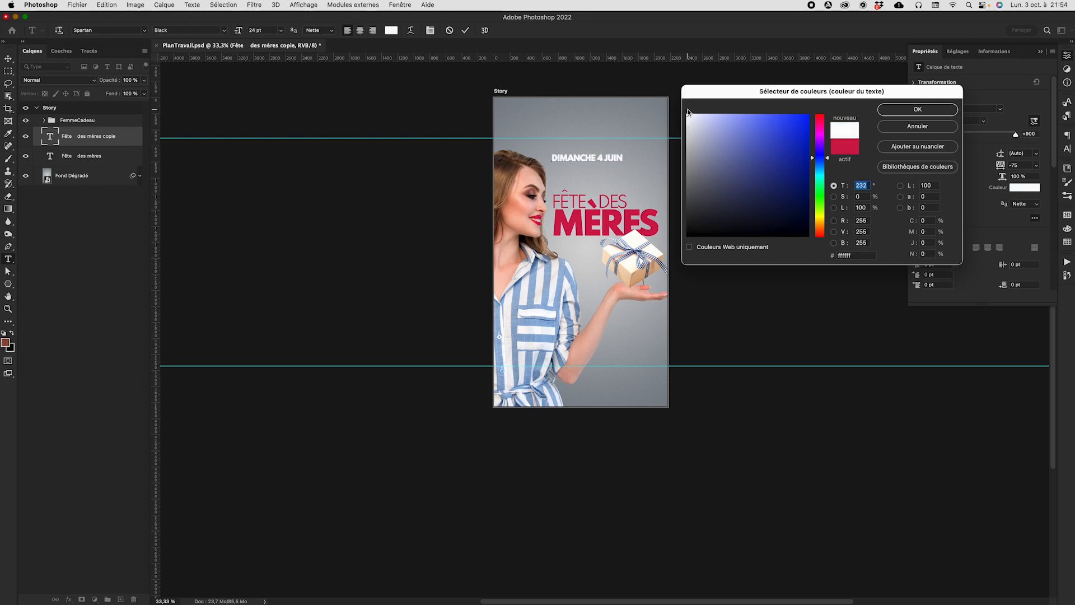
left_click(918, 110)
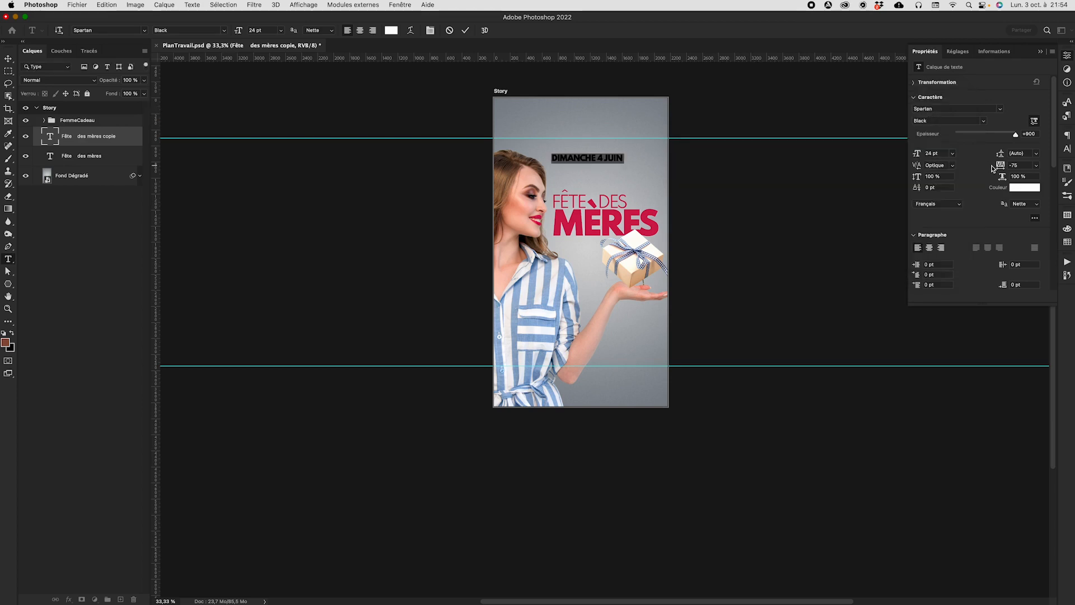
left_click(1035, 166)
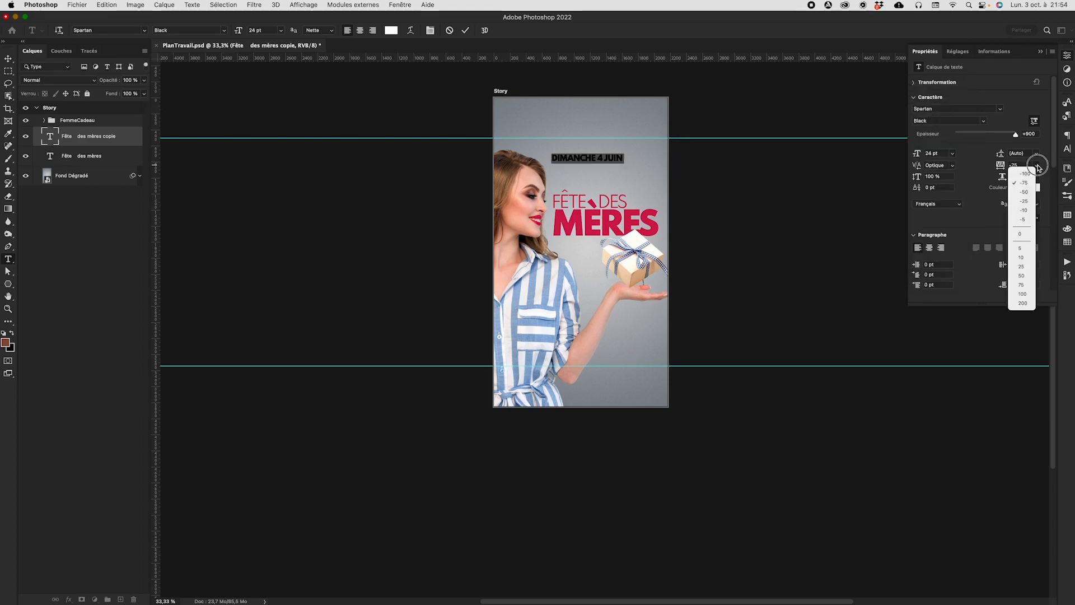
left_click(1031, 202)
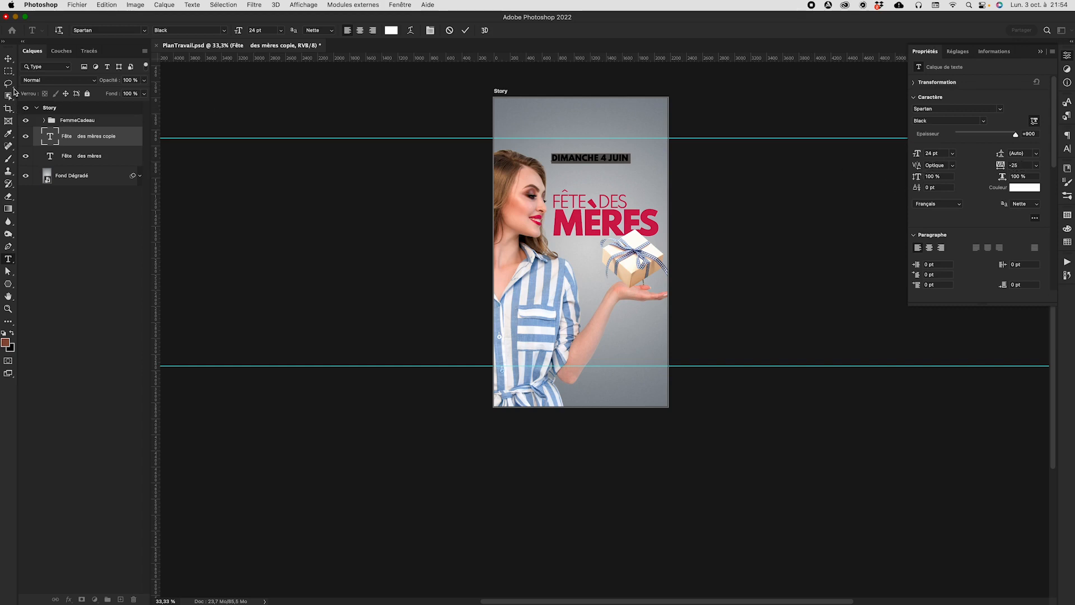
Duplicate the "DIMANCHE 4 JUIN" layer, placing the copy under the original in the layer stack and just below it on the canvas
left_click(9, 71)
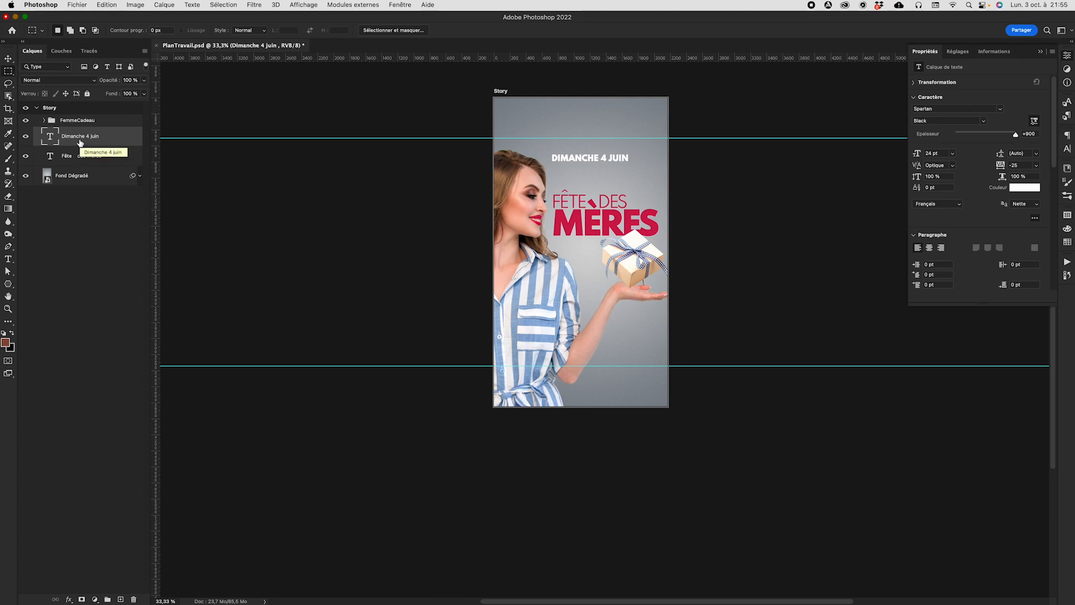
key("super+j")
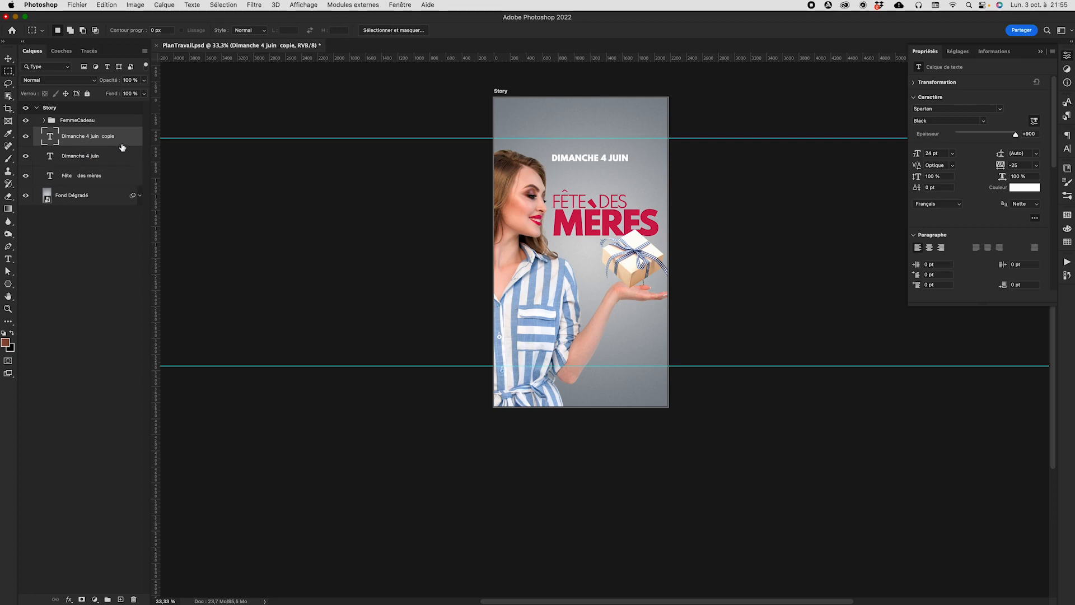
left_click_drag(110, 140, 106, 165)
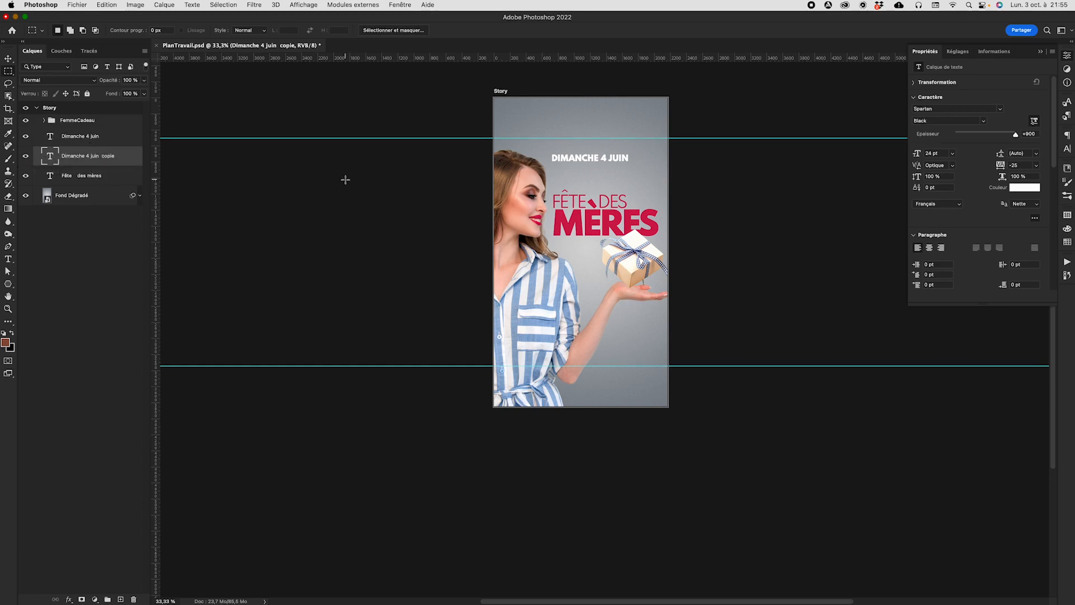
key("v")
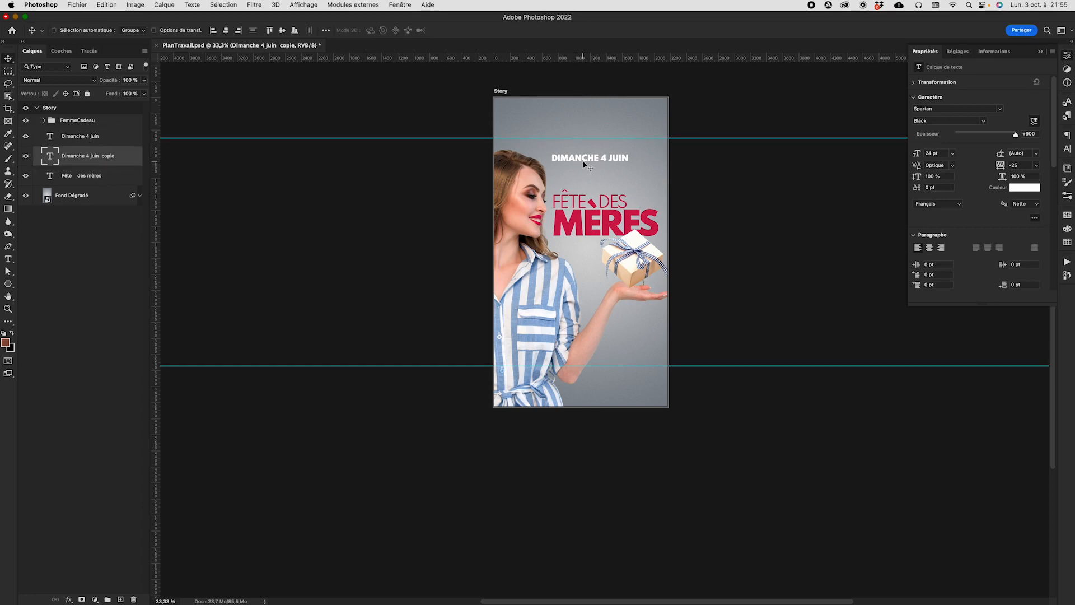
left_click_drag(585, 162, 588, 178)
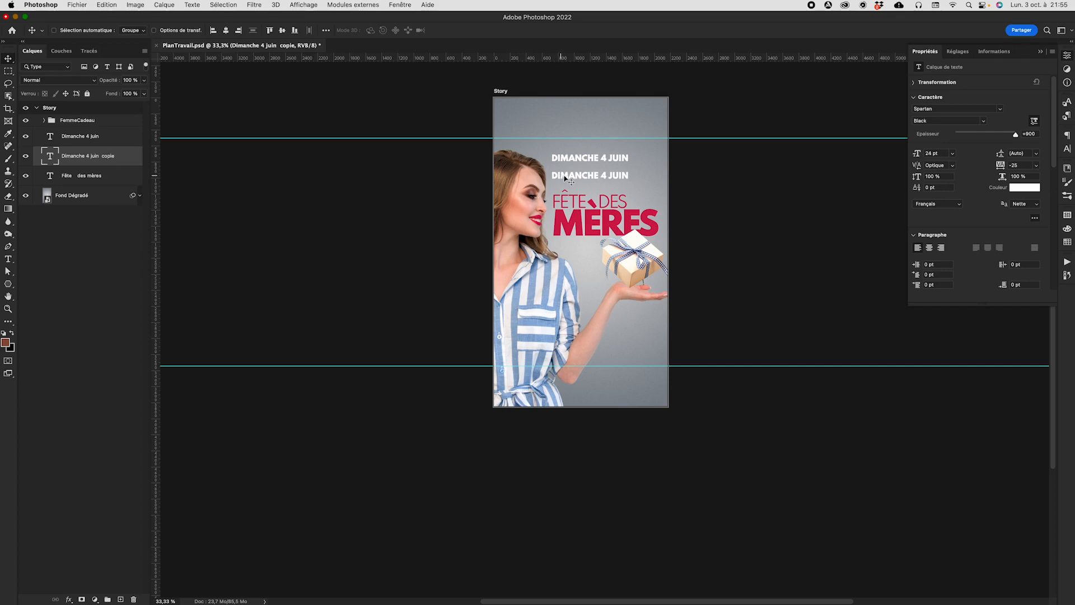
Set the lower "DIMANCHE 4 JUIN" copy to the Regular weight, -50 tracking and 18 pt
left_click(985, 123)
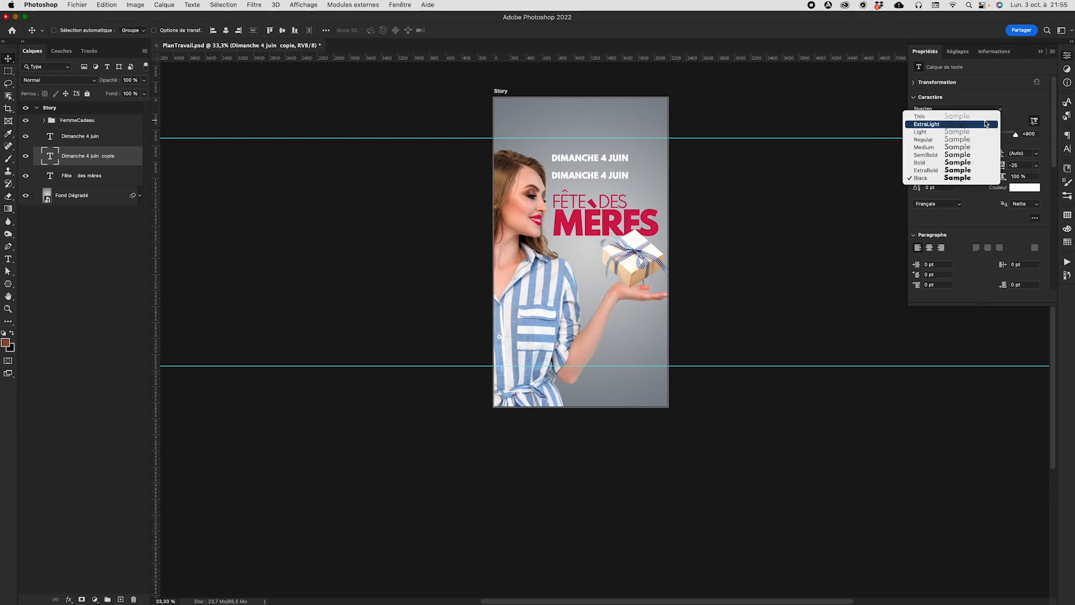
left_click(975, 139)
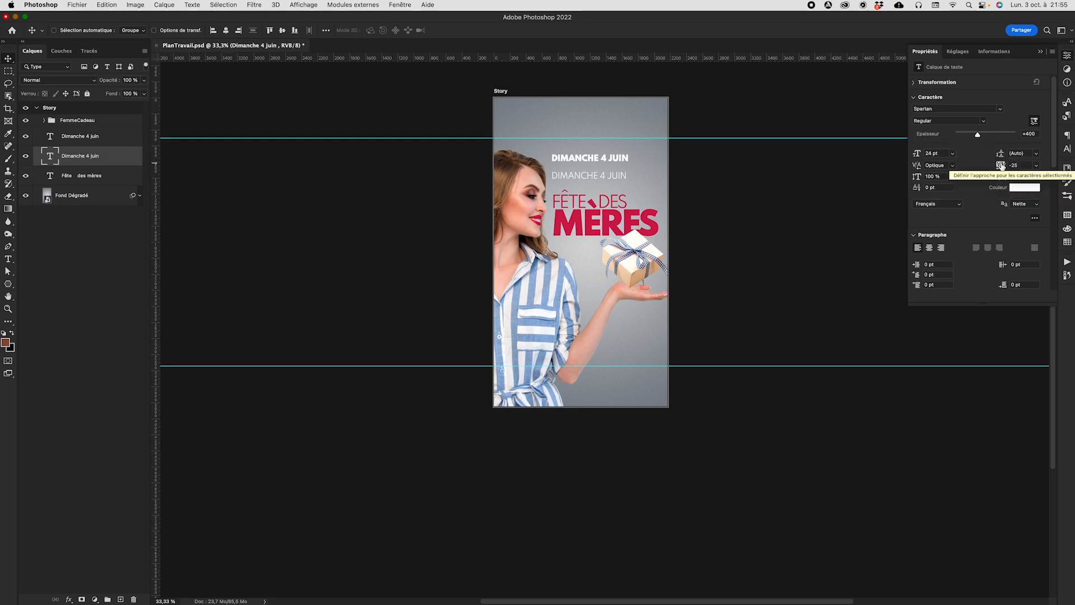
left_click(1035, 165)
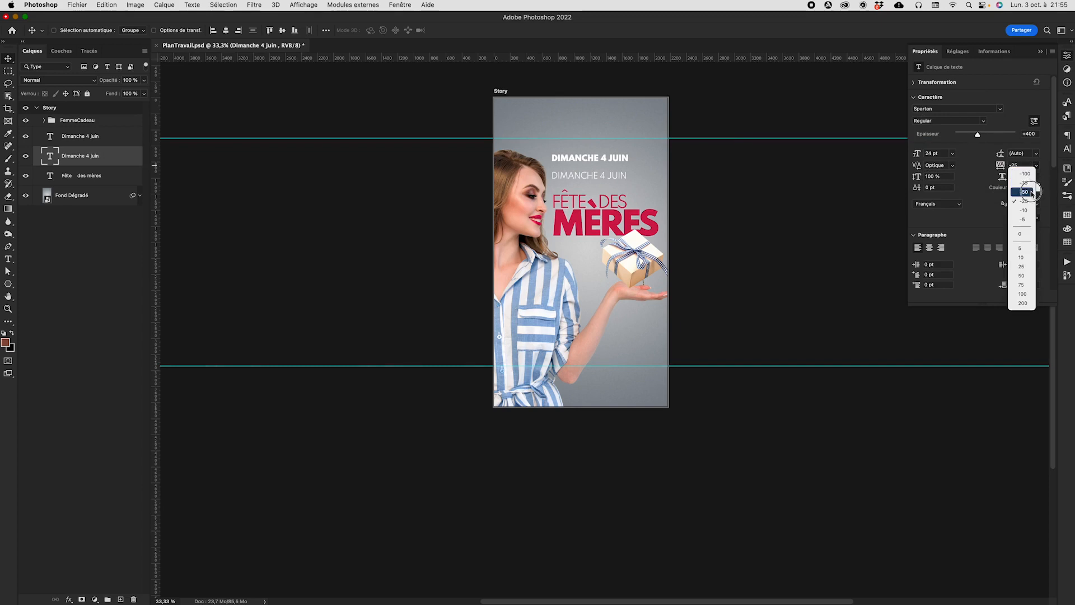
left_click(1031, 192)
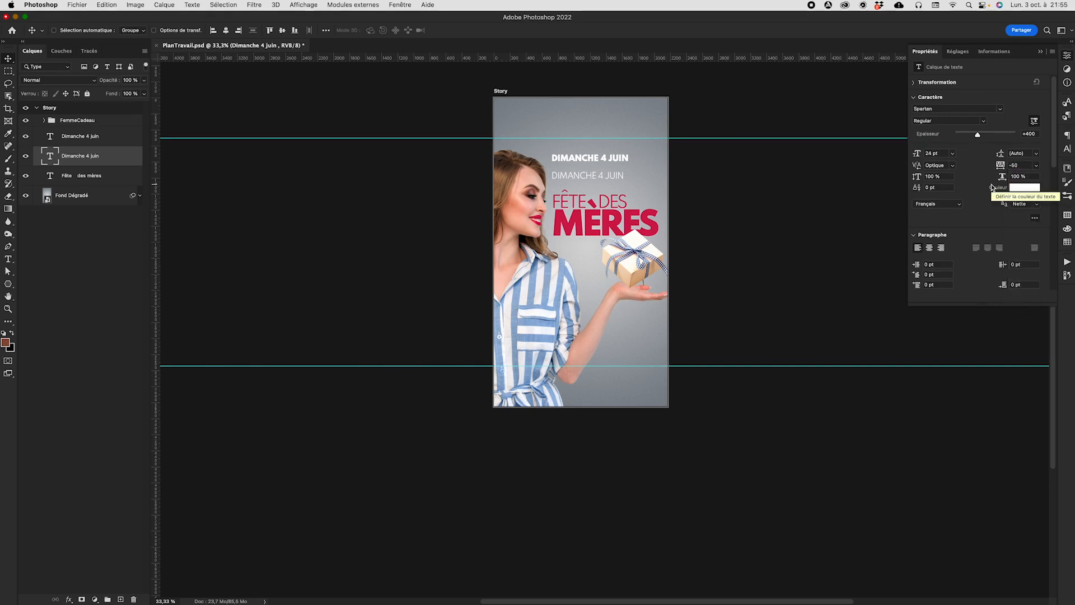
left_click(952, 153)
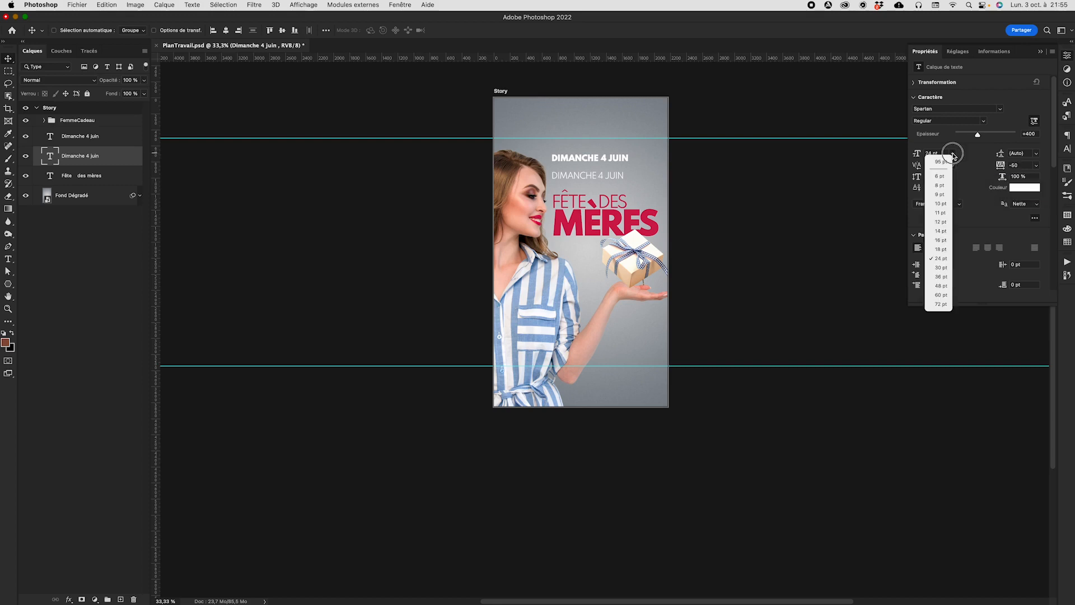
left_click(946, 249)
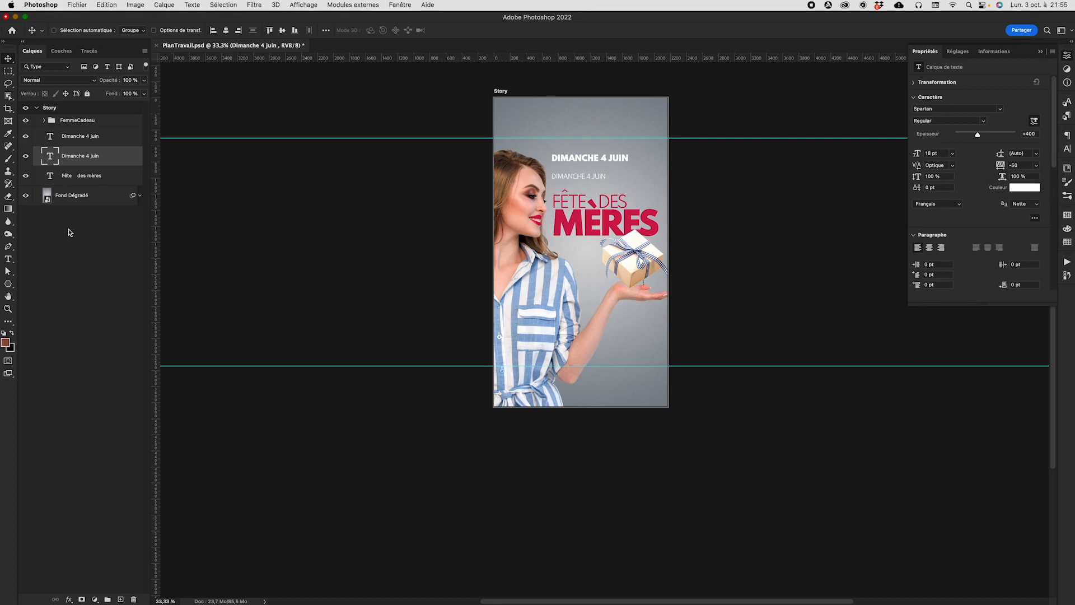
Replace the text of the lower date copy with "OPÉRATION SPÉCIALE"
key("t")
left_click(591, 176)
key("super+a")
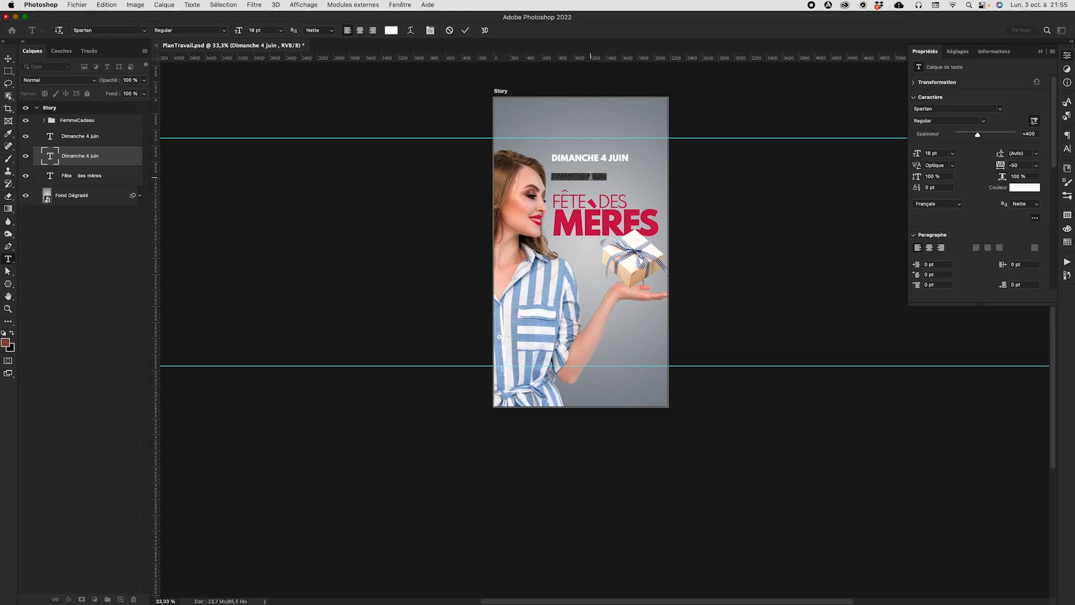
key("BackSpace")
left_click(8, 58)
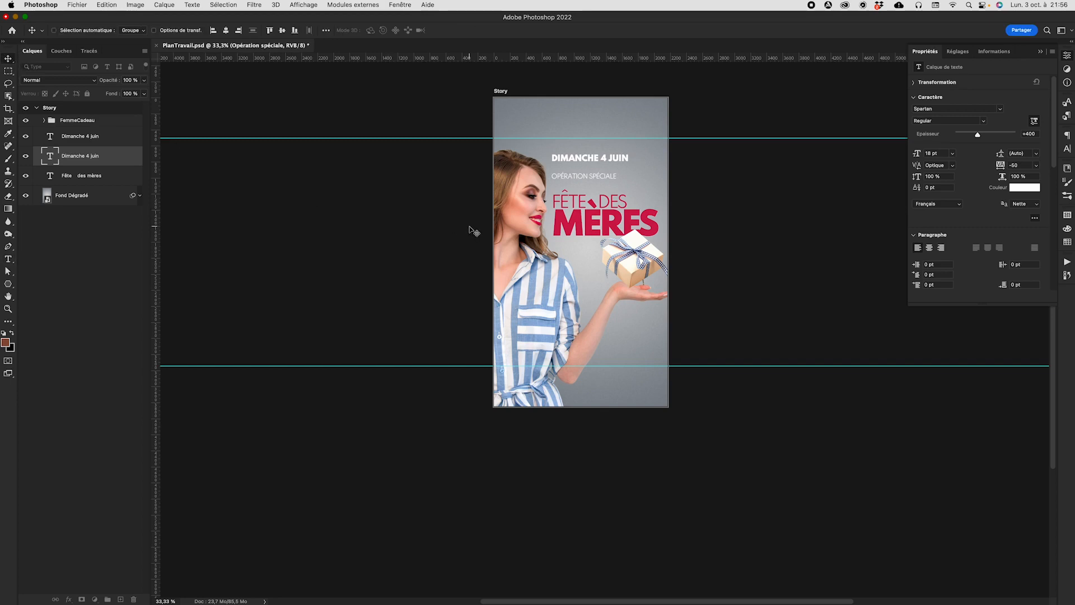
Duplicate the "DIMANCHE 4 JUIN" layer, place the copy just above Fond Dégradé, and right-align it beneath the woman's hand
left_click(119, 140)
key("super")
key("super+j")
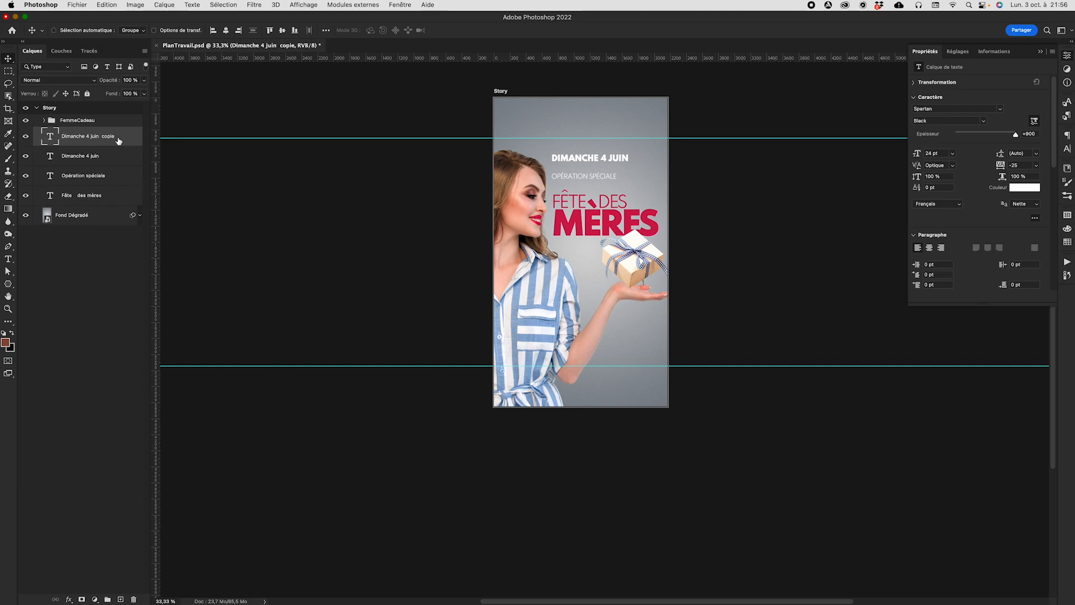
left_click_drag(117, 138, 114, 207)
left_click_drag(569, 162, 553, 361)
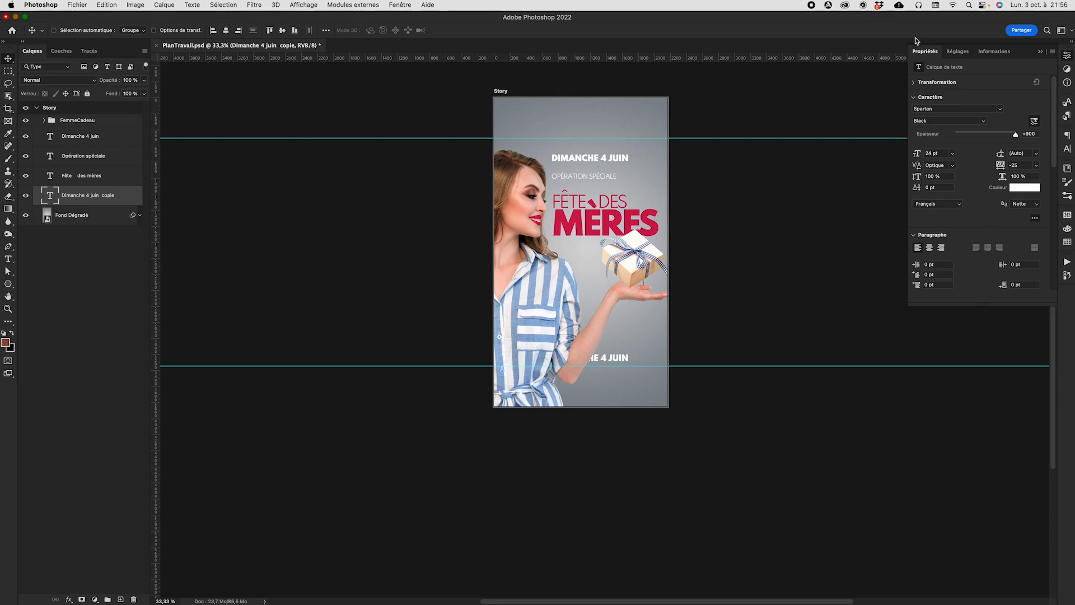
left_click(941, 248)
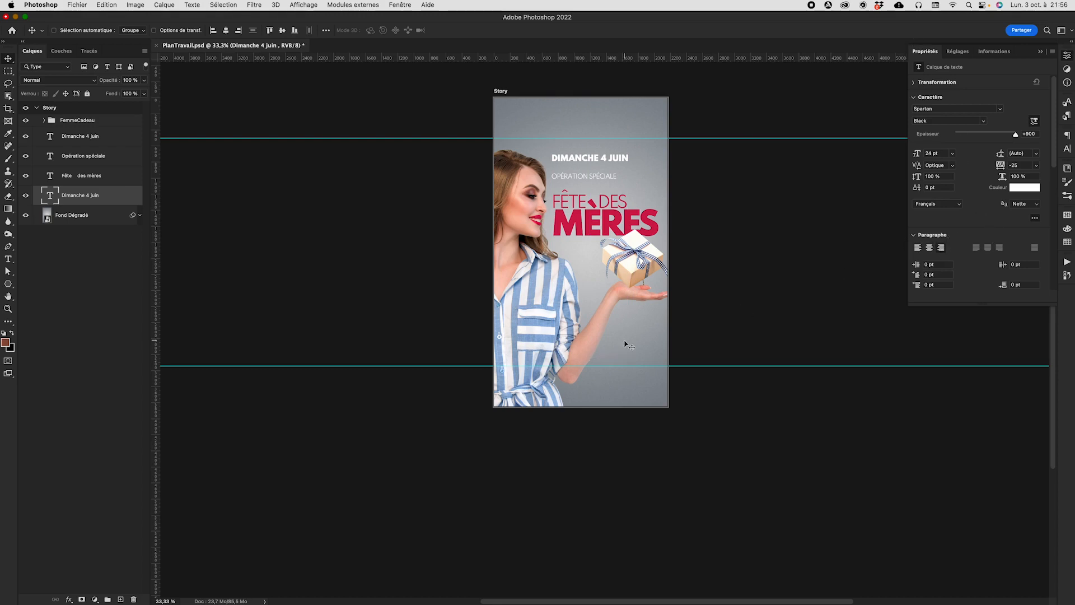
left_click_drag(595, 364, 639, 333)
Replace the text of the date copy beneath the hand with "-40%"
key("t")
left_click(643, 333)
key("super+a")
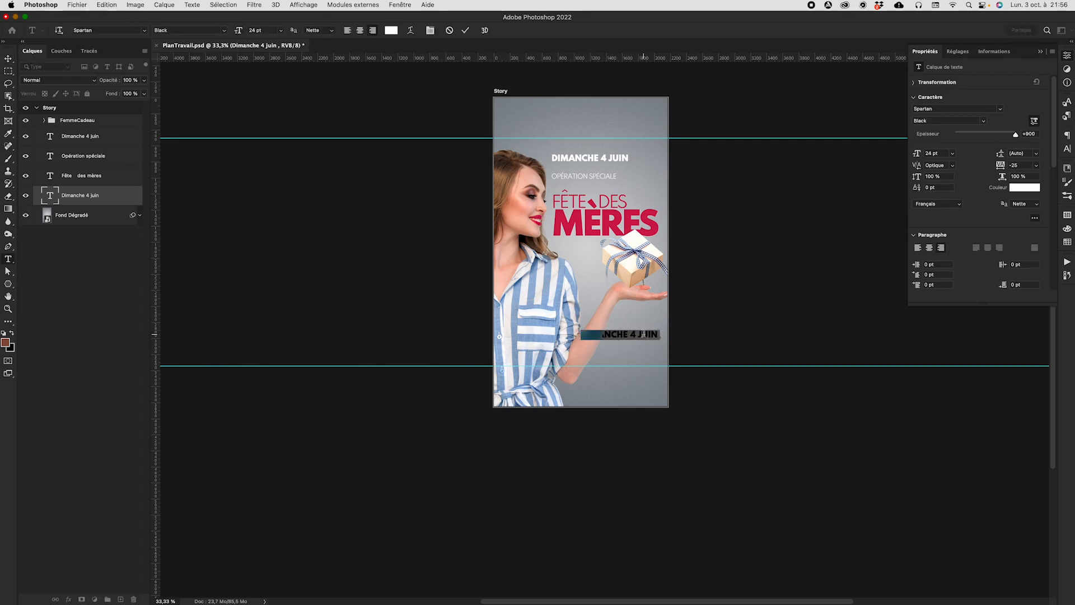
type("-40")
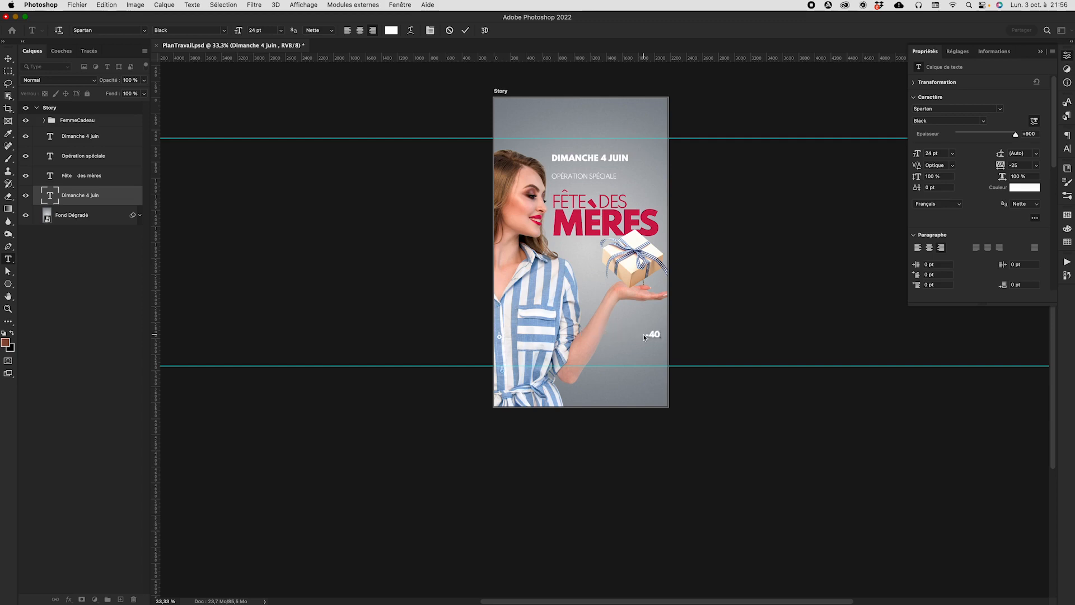
Set the whole "-40%" text to 0 tracking and 56 pt
left_click_drag(639, 334, 689, 336)
left_click(1035, 166)
left_click(1025, 237)
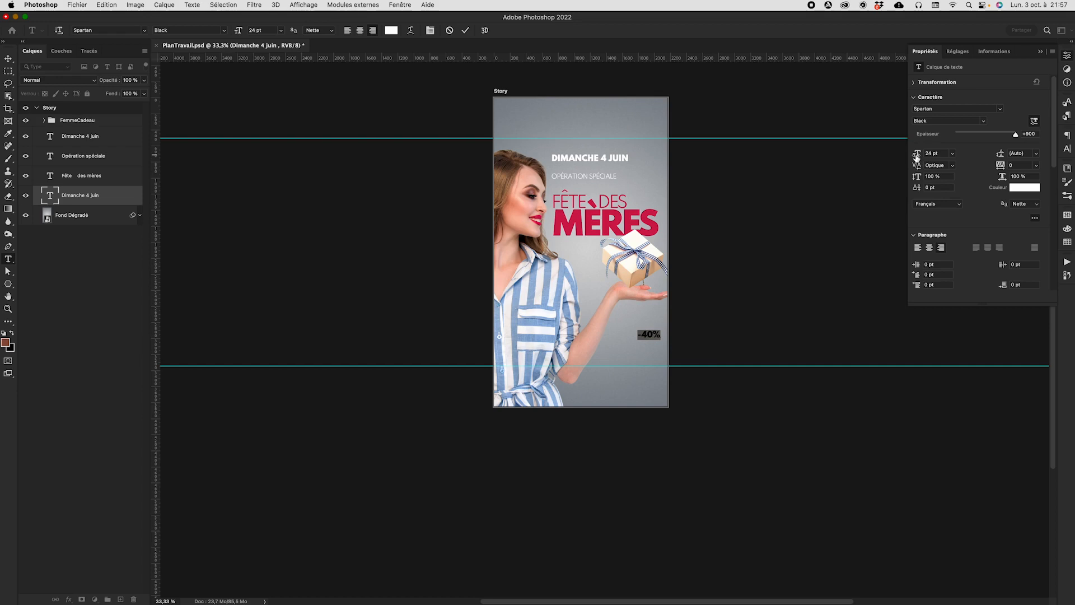
left_click_drag(917, 155, 932, 154)
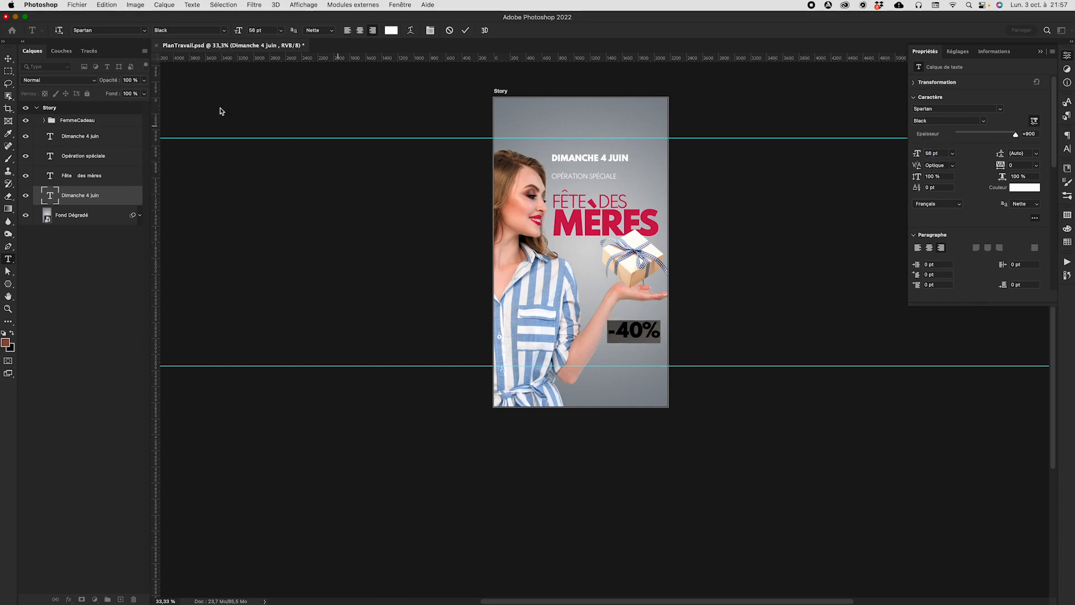
left_click(10, 59)
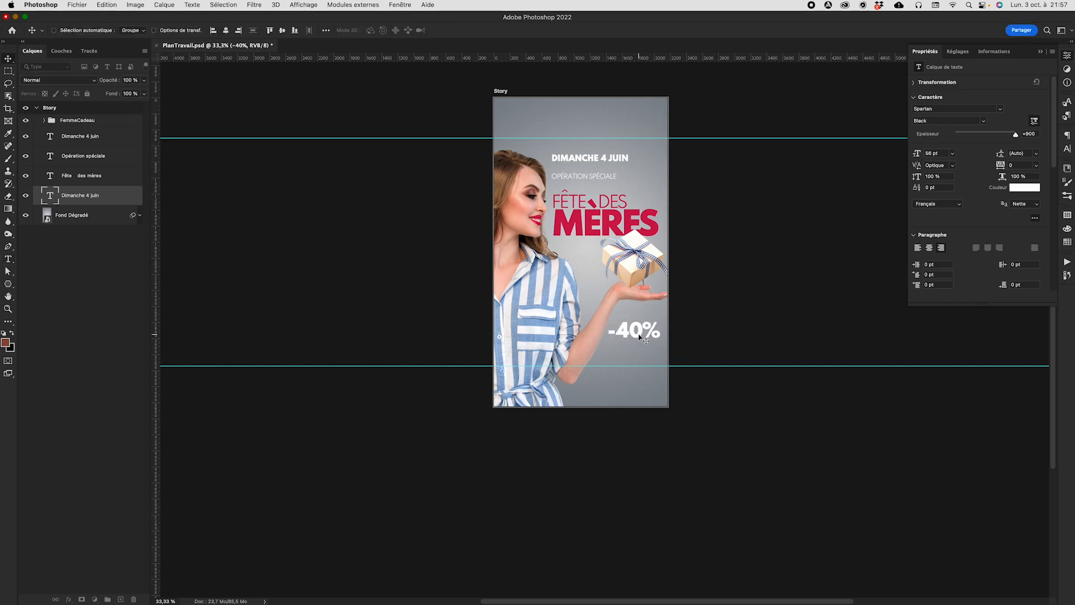
Shift the FemmeCadeau group slightly left and nudge "-40%" up and left to line up with the title's right edge
left_click_drag(639, 336, 640, 333)
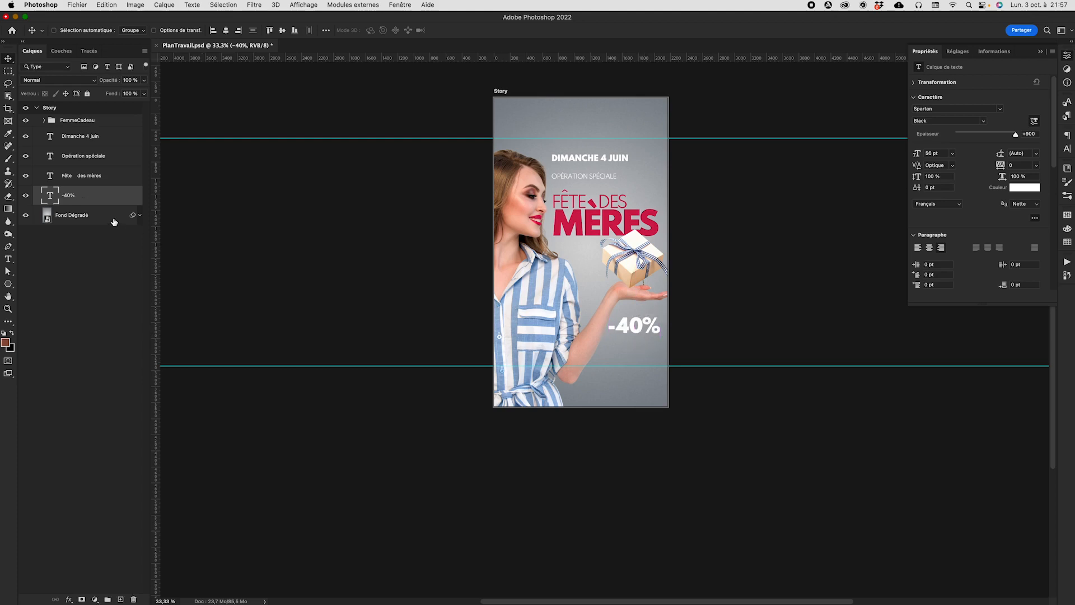
left_click(87, 121)
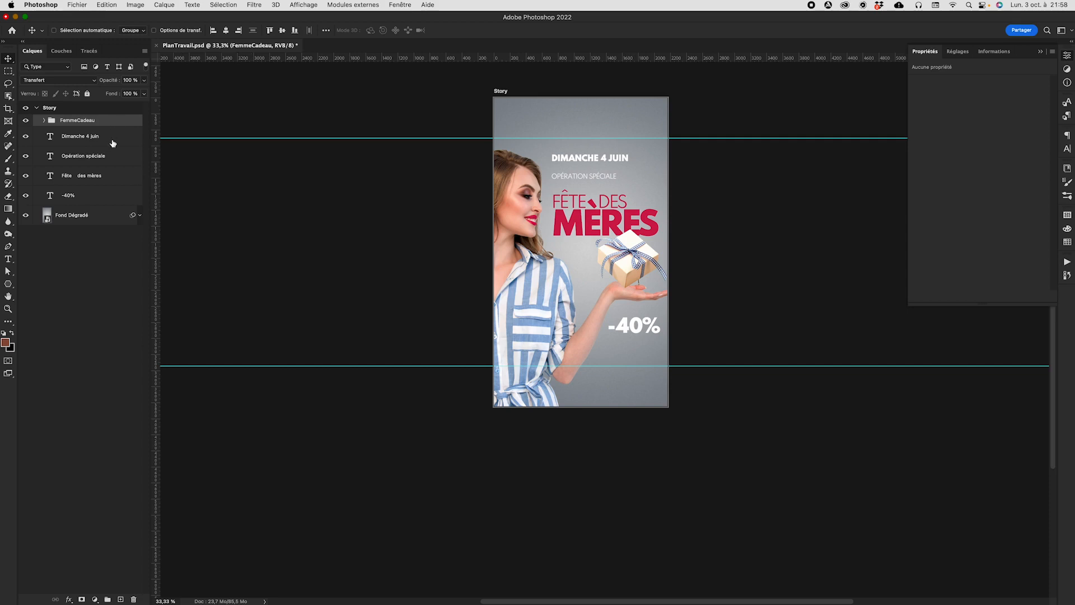
left_click(119, 194)
left_click_drag(641, 331, 637, 331)
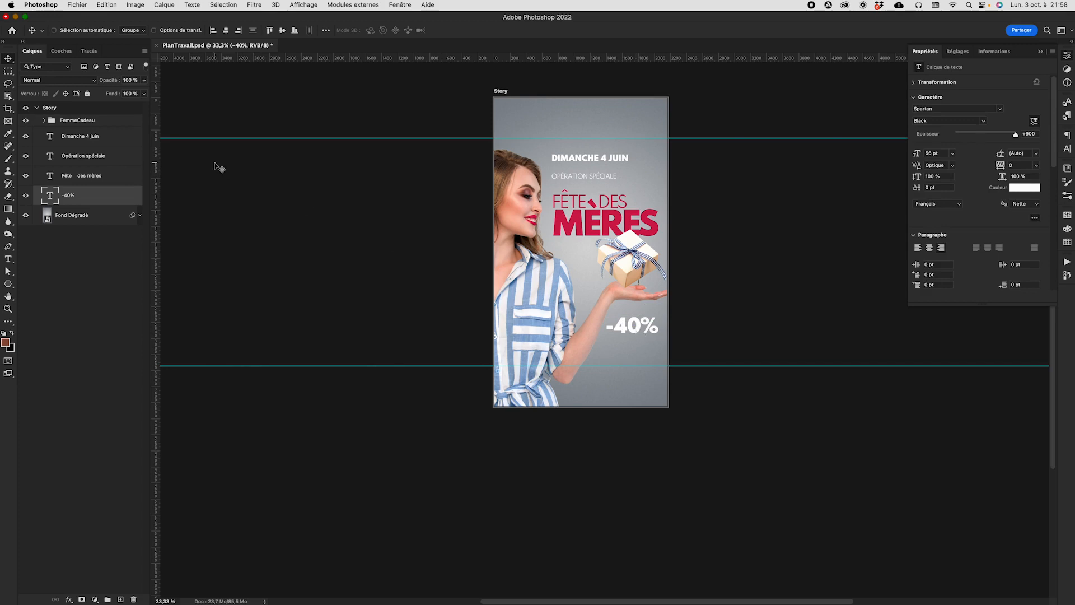
Duplicate the "OPÉRATION SPÉCIALE" layer, place the copy just above Fond Dégradé, and right-align it directly under "-40%"
left_click(103, 158)
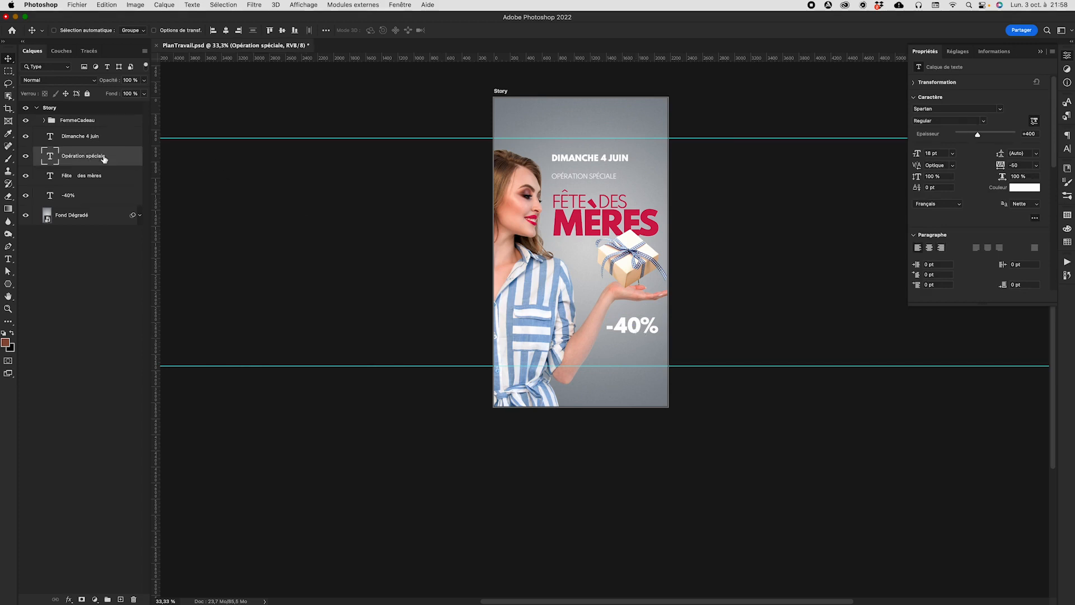
key("super+j")
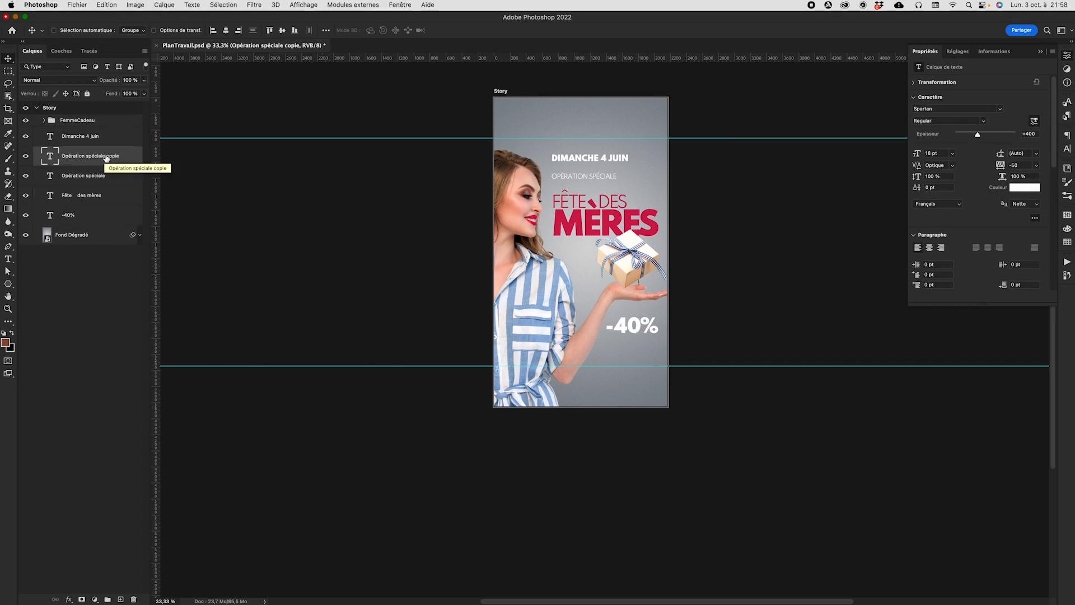
left_click_drag(103, 159, 96, 225)
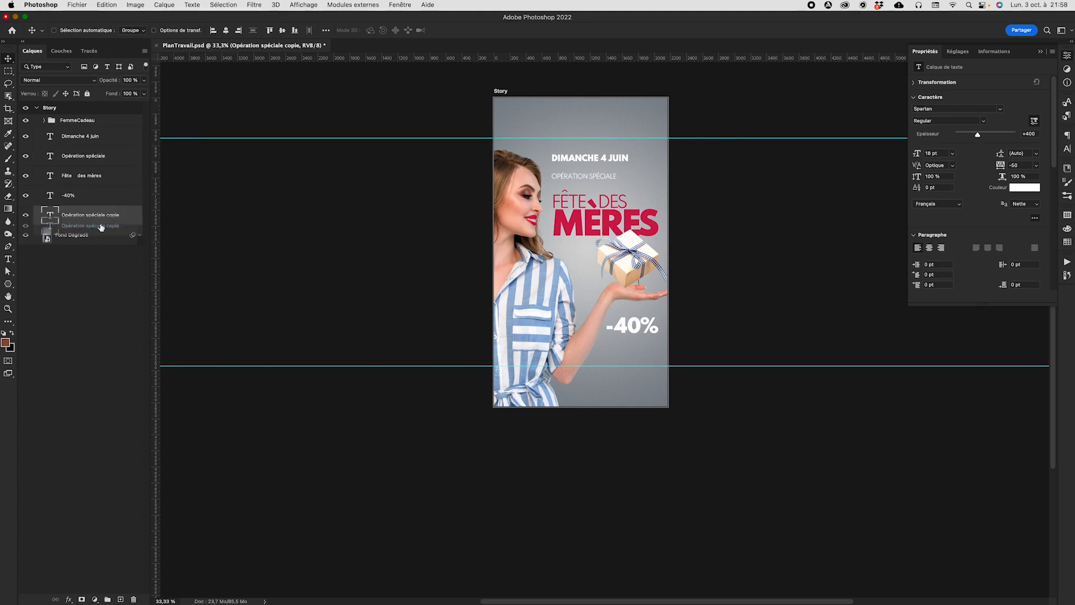
left_click_drag(587, 179, 588, 356)
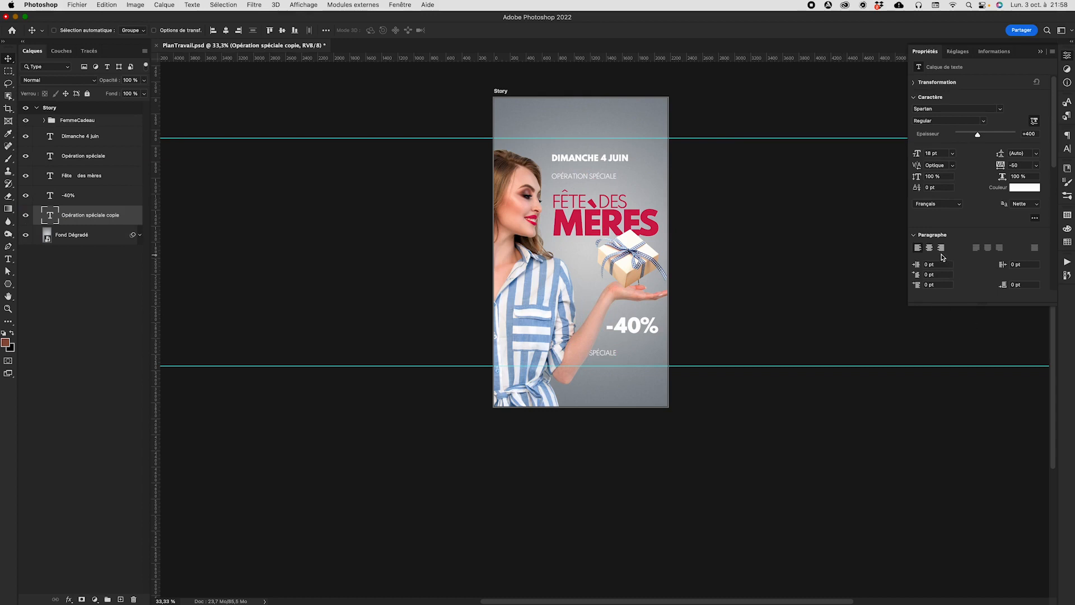
left_click(941, 248)
left_click_drag(589, 358, 643, 346)
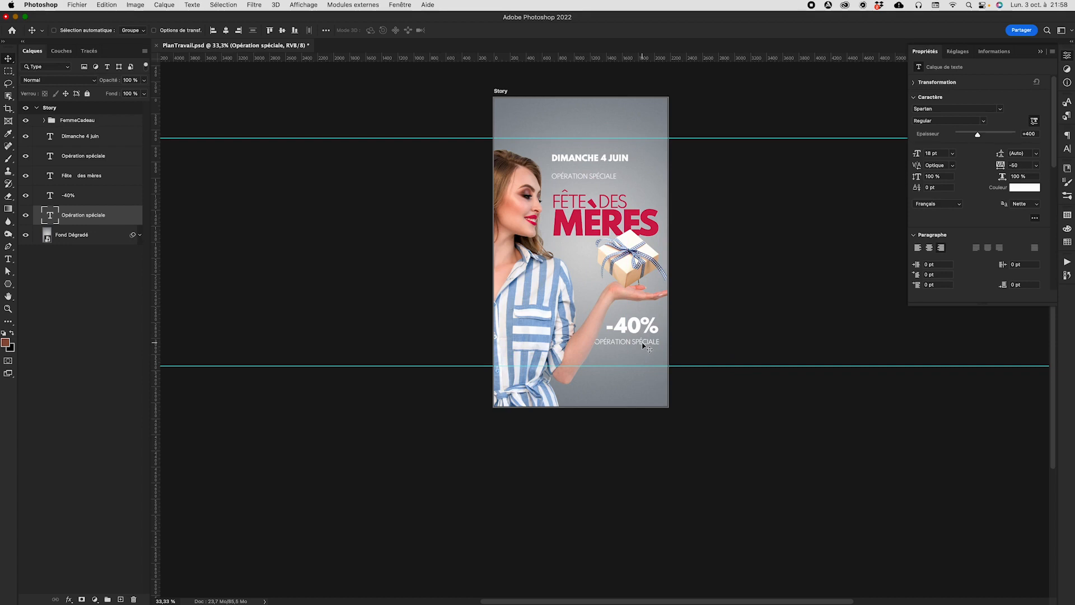
Replace the text under "-40%" with "POUR TOUTE COMMANDE PASSÉE EN LIGNE", broken over three lines after TOUTE and PASSÉE
double_click(642, 342)
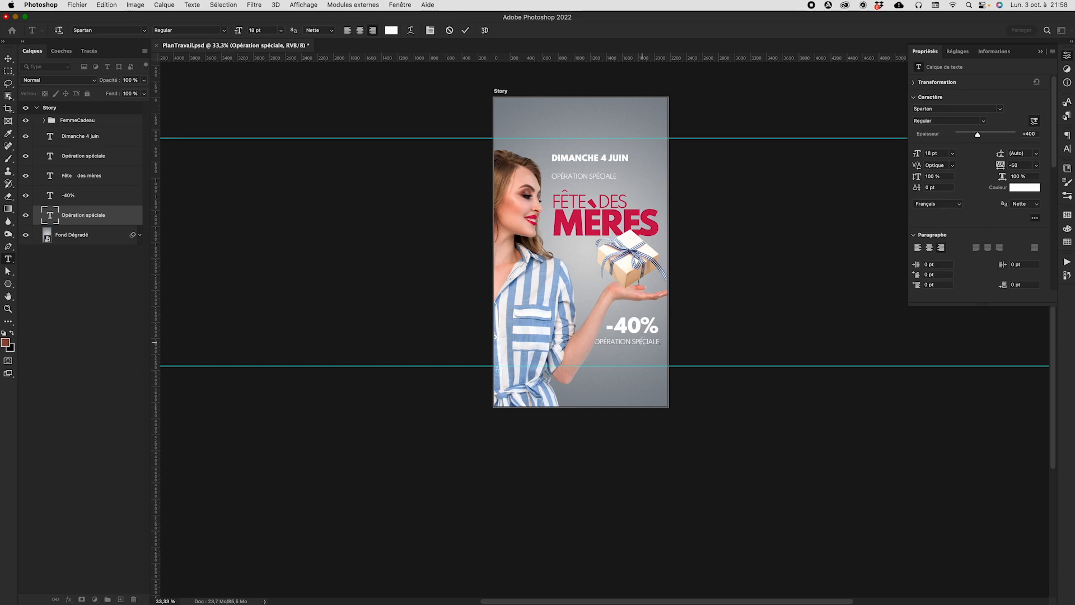
key("super+a")
type("POUR TOUTE COMMANDE PASSÉ")
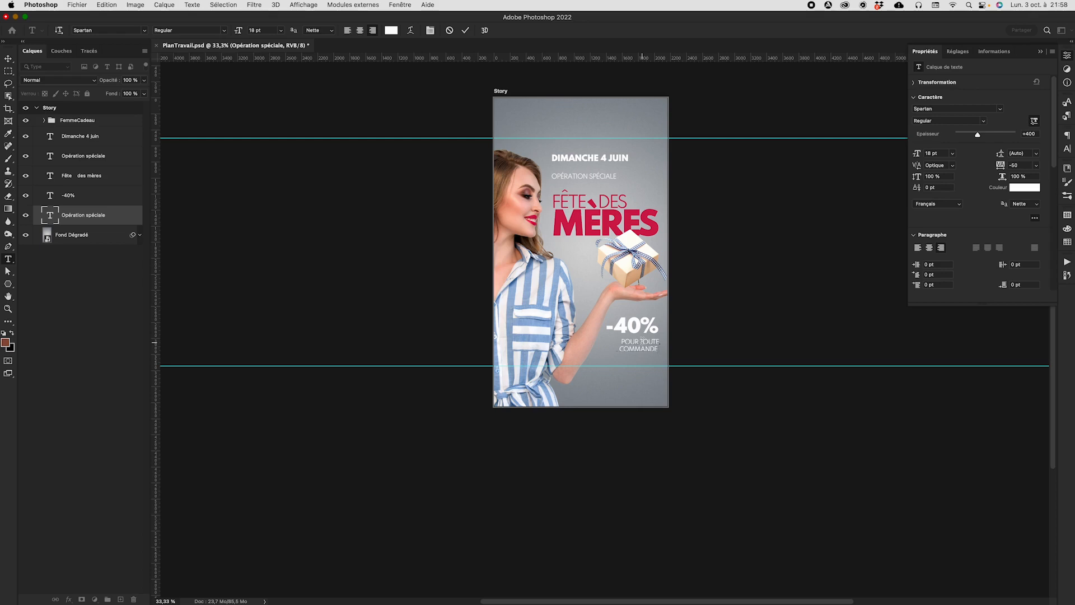
type("E")
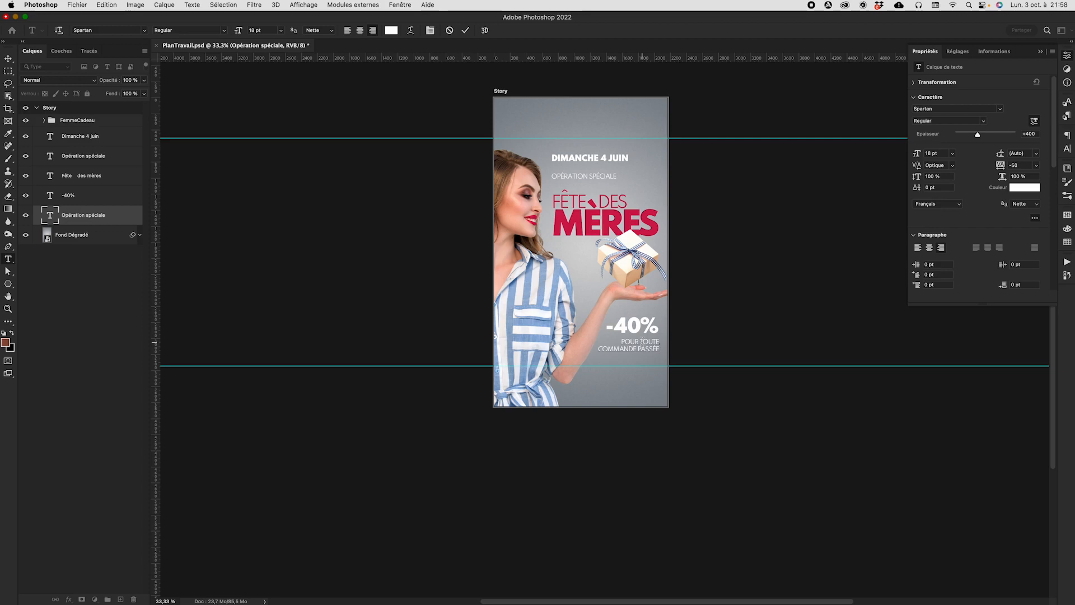
type("EN LIGNE")
scroll(599, 349, "up", 5)
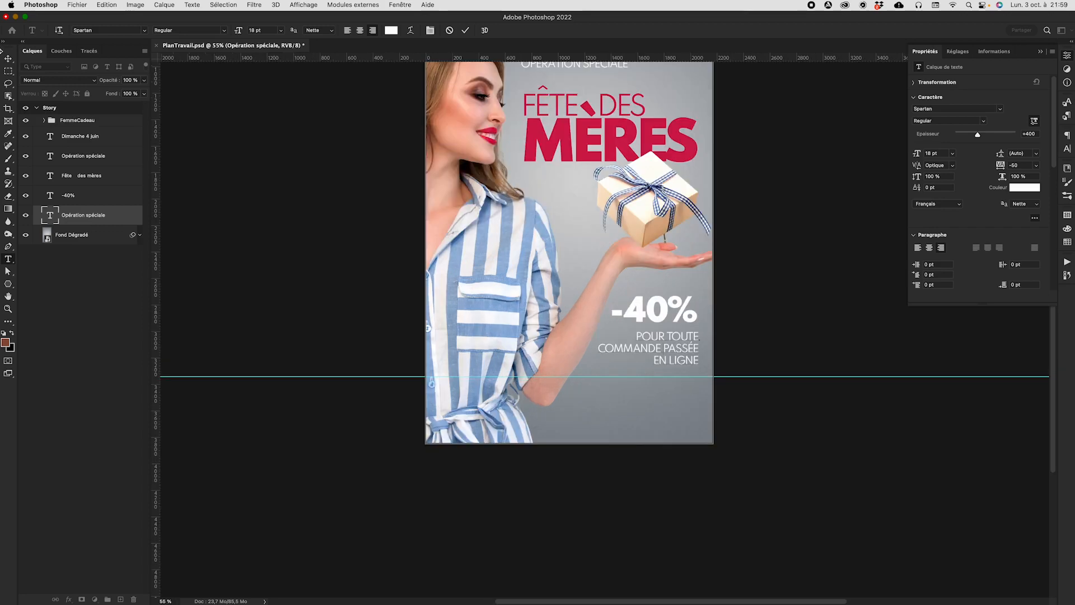
left_click(8, 58)
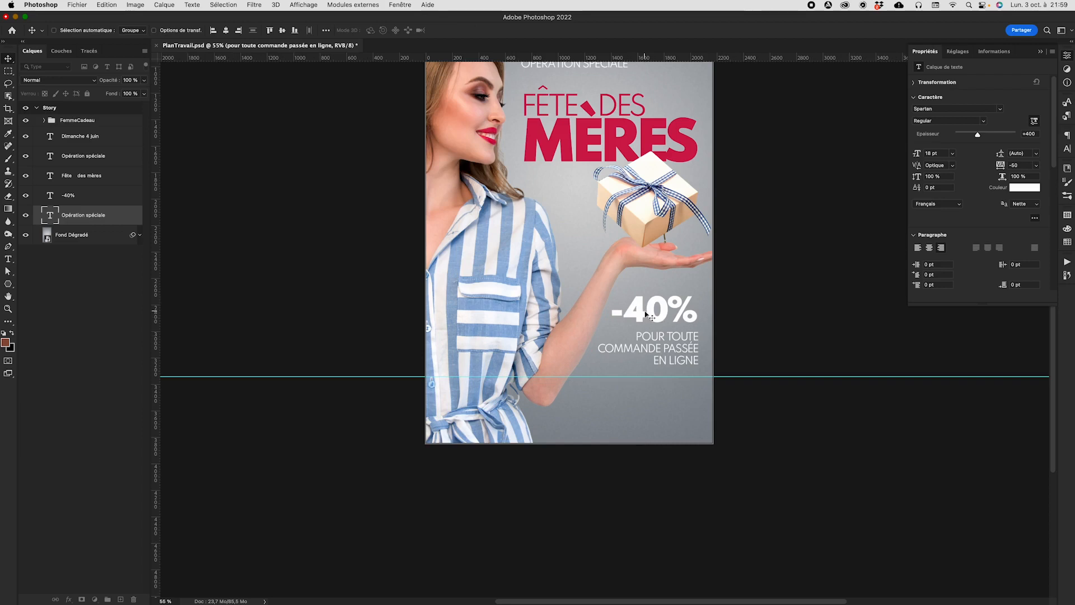
scroll(667, 338, "down", 3)
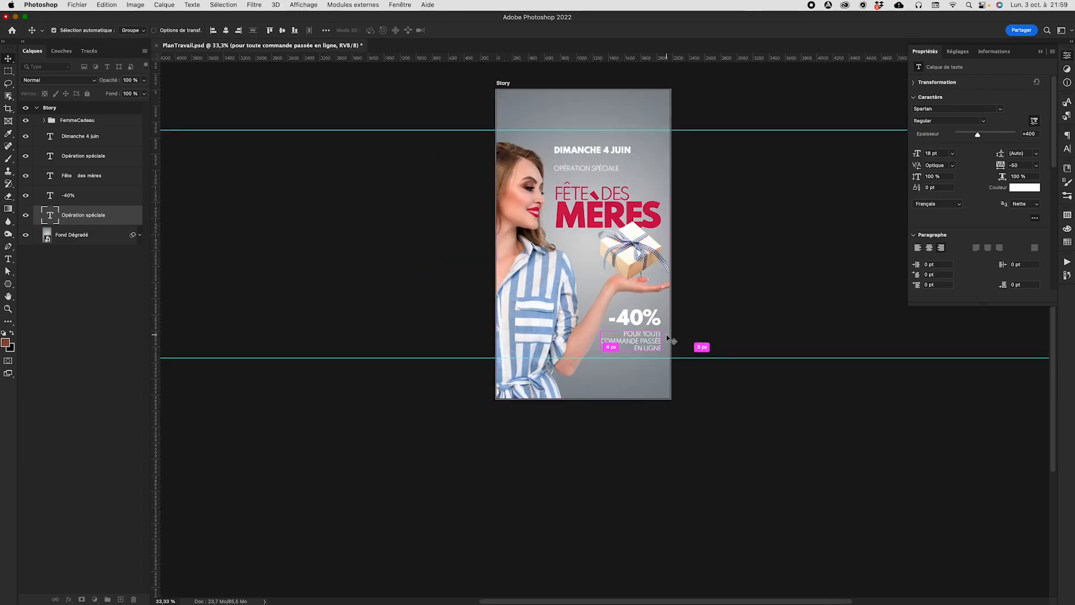
Scale the "-40%" text up to about 104% with Free Transform, keeping its right edge aligned with the title
left_click(85, 201)
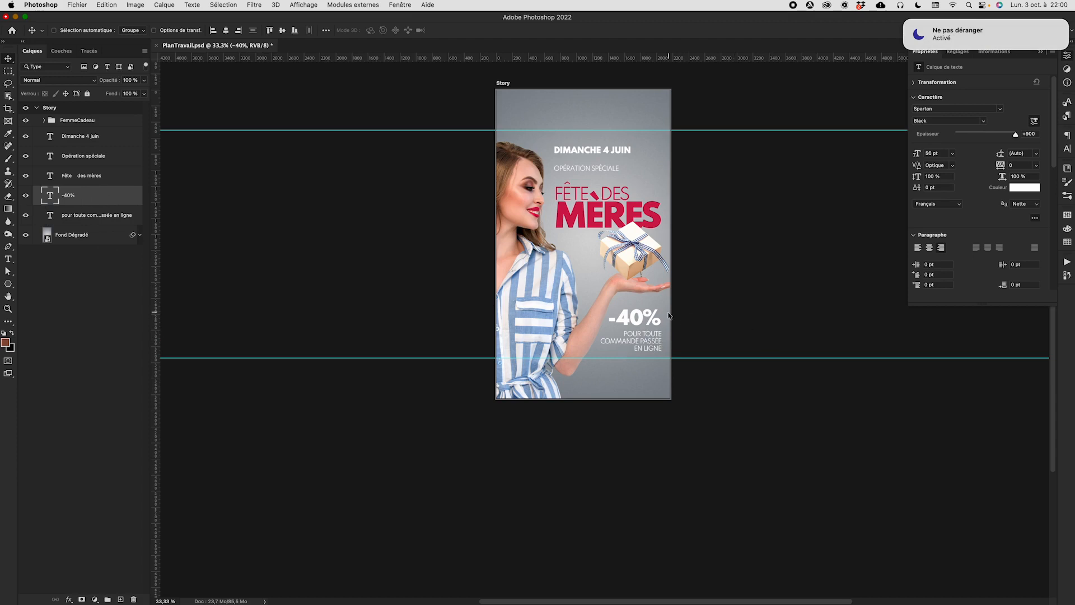
mouse_move(946, 35)
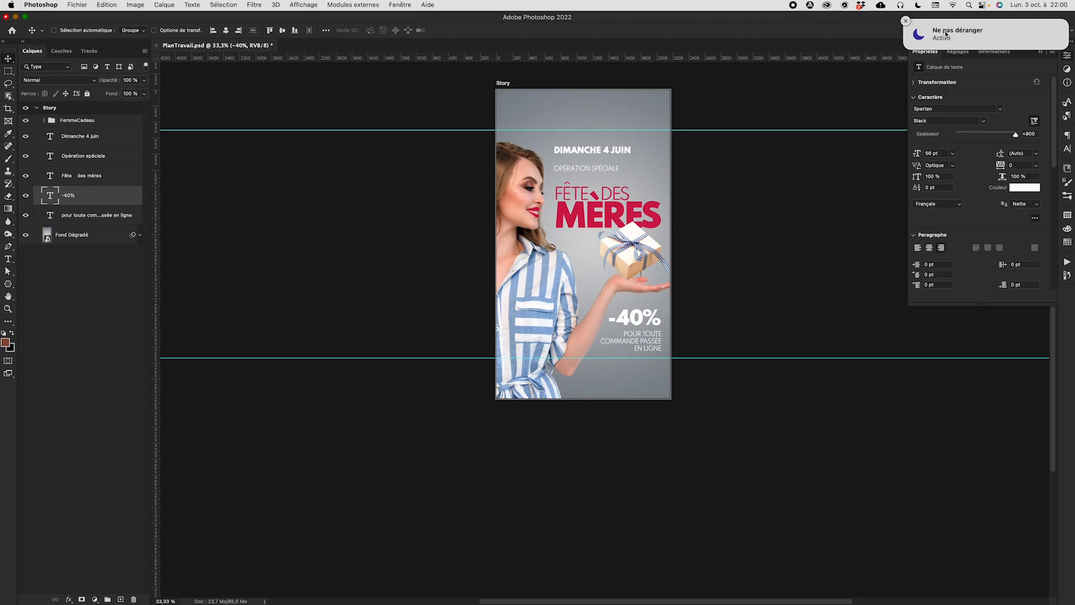
left_click(906, 21)
key("super")
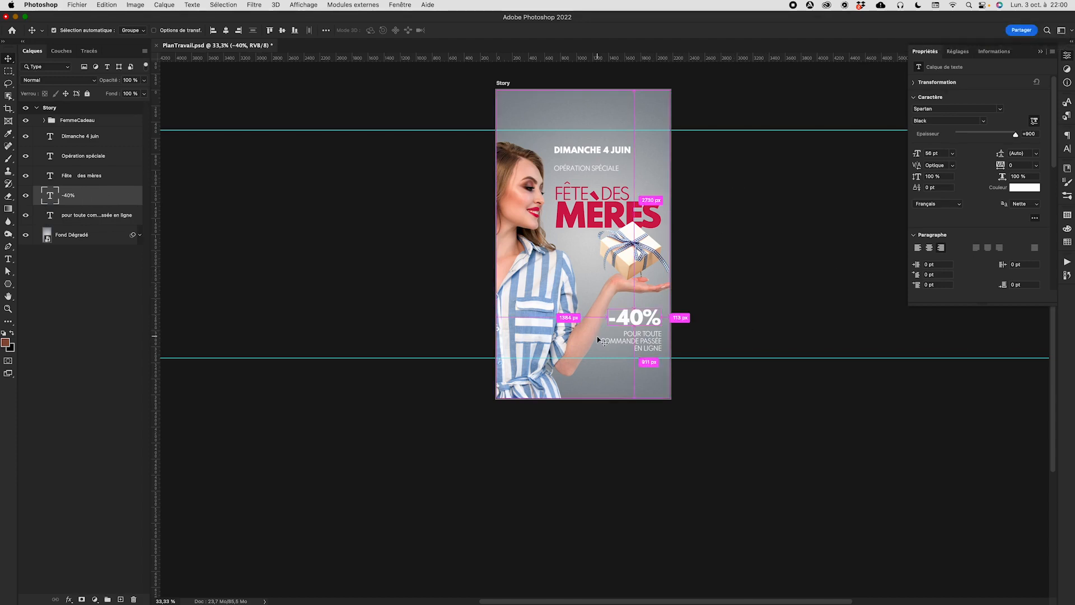
key("super+t")
mouse_move(608, 307)
left_mouse_down()
mouse_move(597, 302)
mouse_move(604, 307)
left_mouse_up()
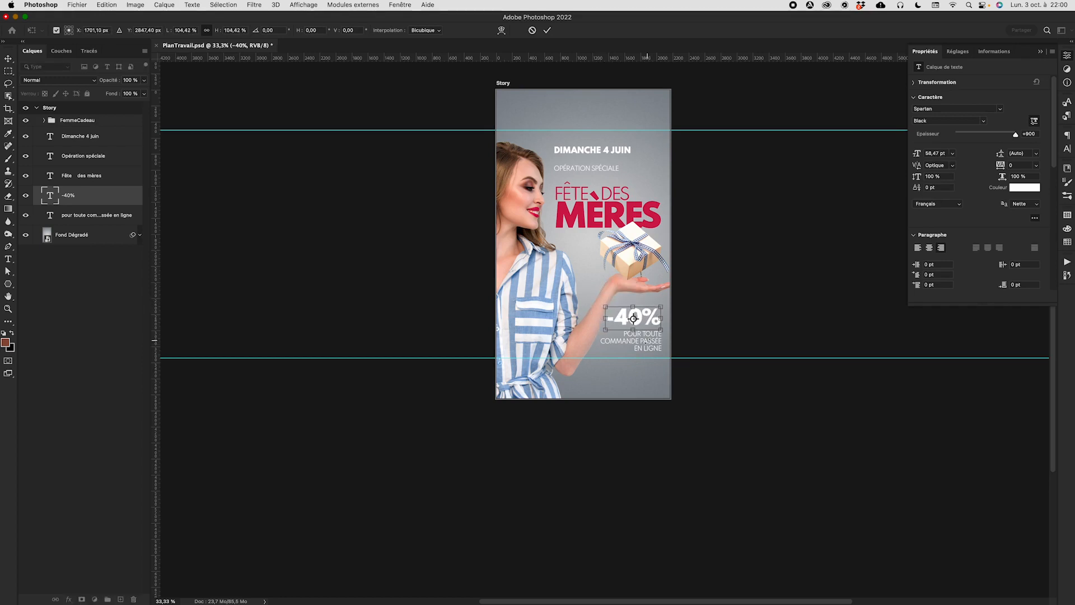
key("Return")
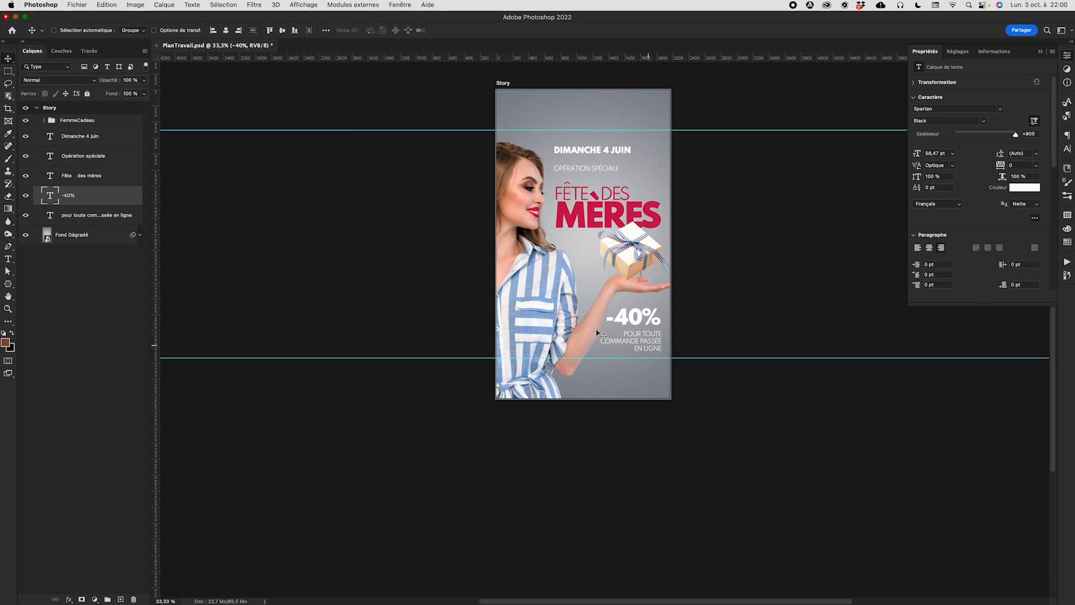
Scale the "POUR TOUTE COMMANDE PASSÉE EN LIGNE" text up to about 111% with Free Transform, keeping its right edge in place
left_click(124, 216)
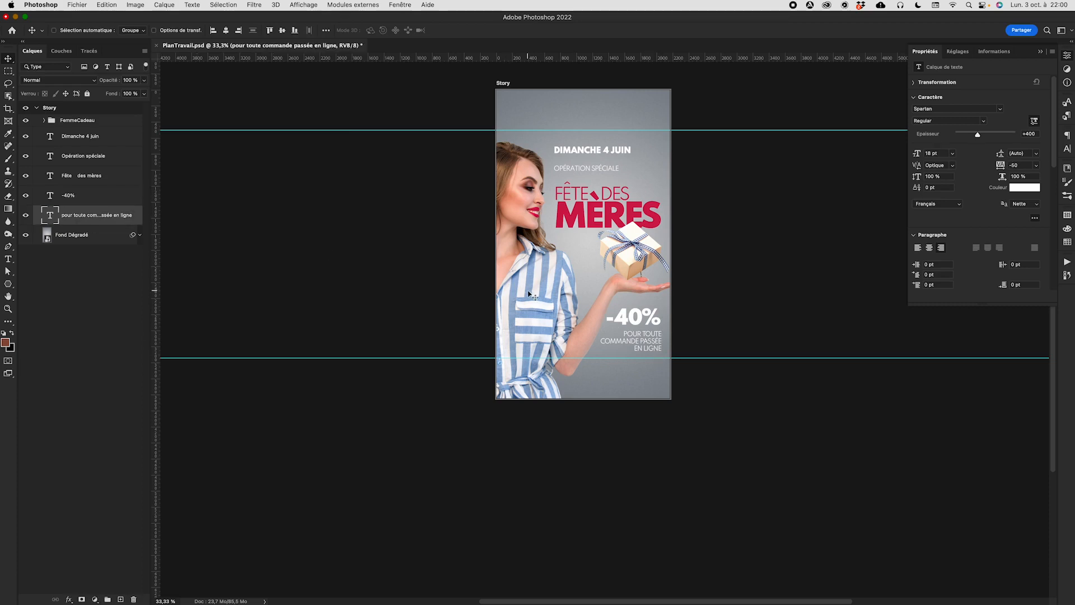
key("super+t")
left_click_drag(599, 352, 595, 354)
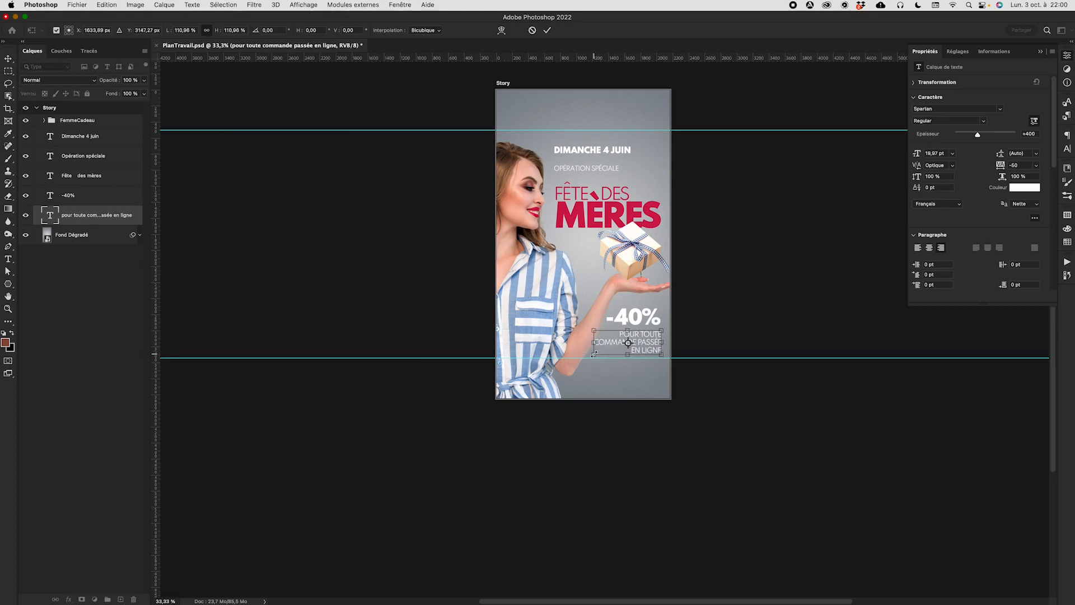
key("Return")
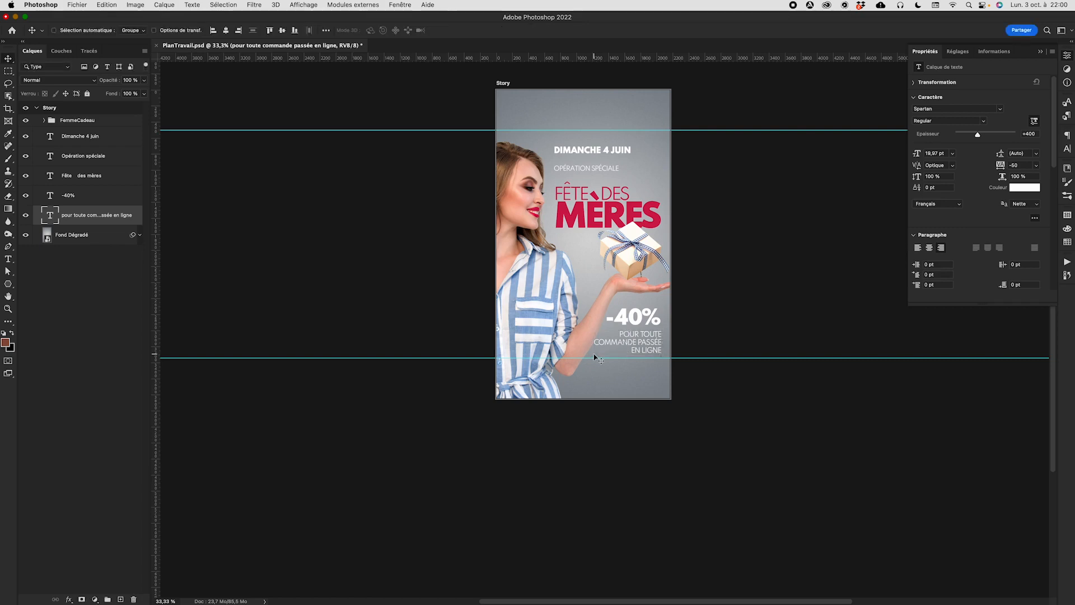